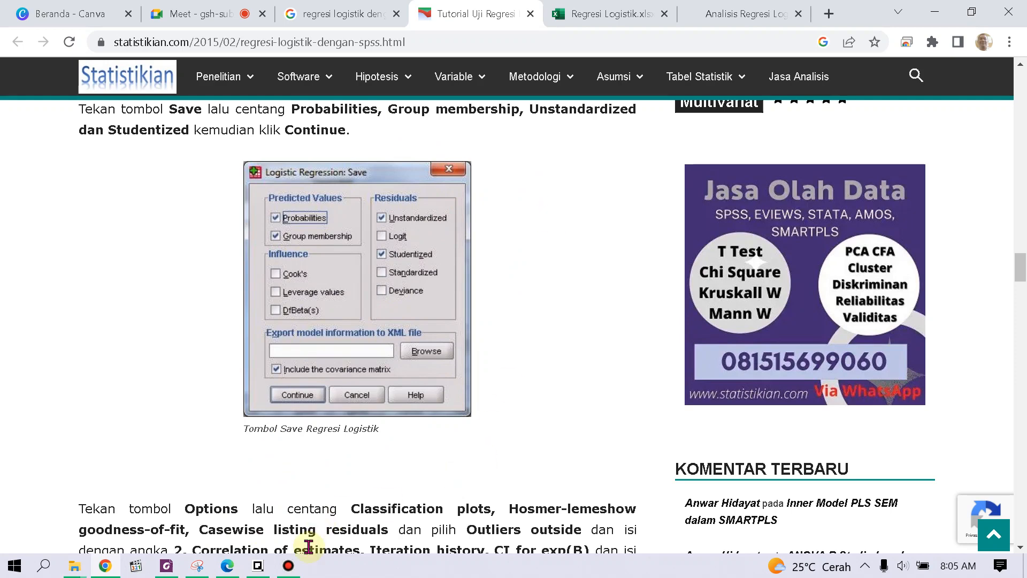
Step: Return to the Google Meet call in Chrome
left_click(104, 567)
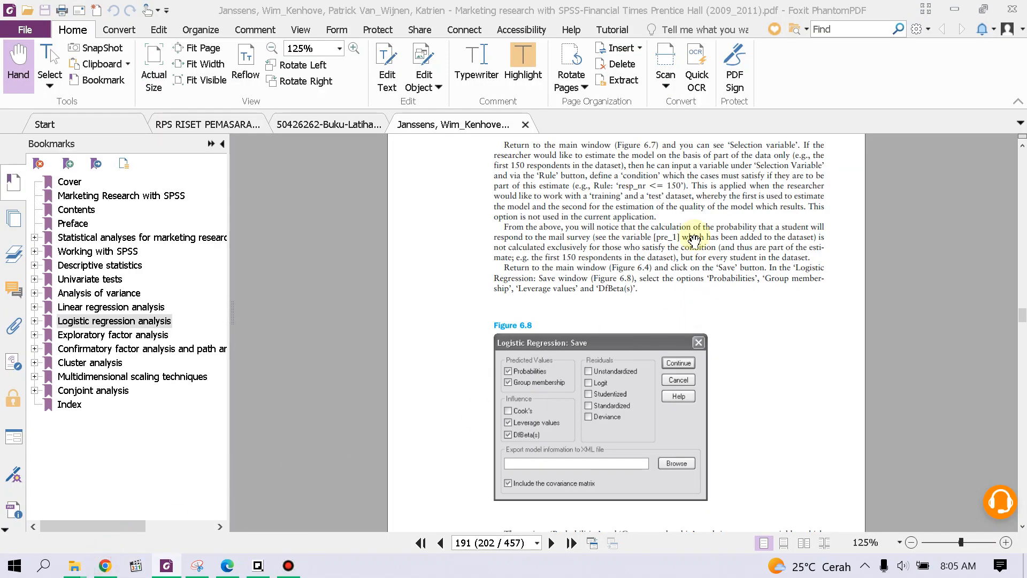
left_click(104, 566)
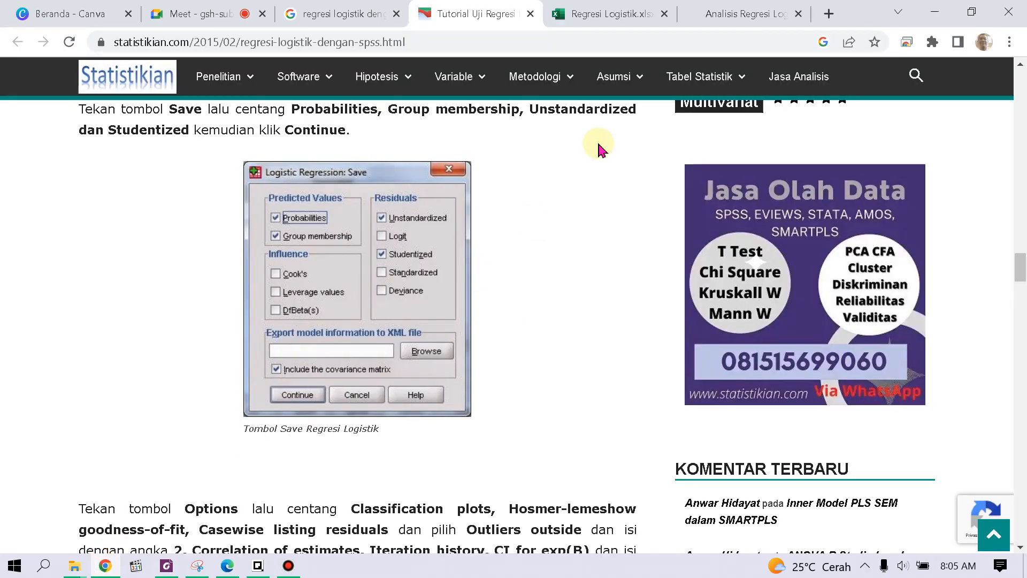
left_click(233, 22)
left_click(526, 523)
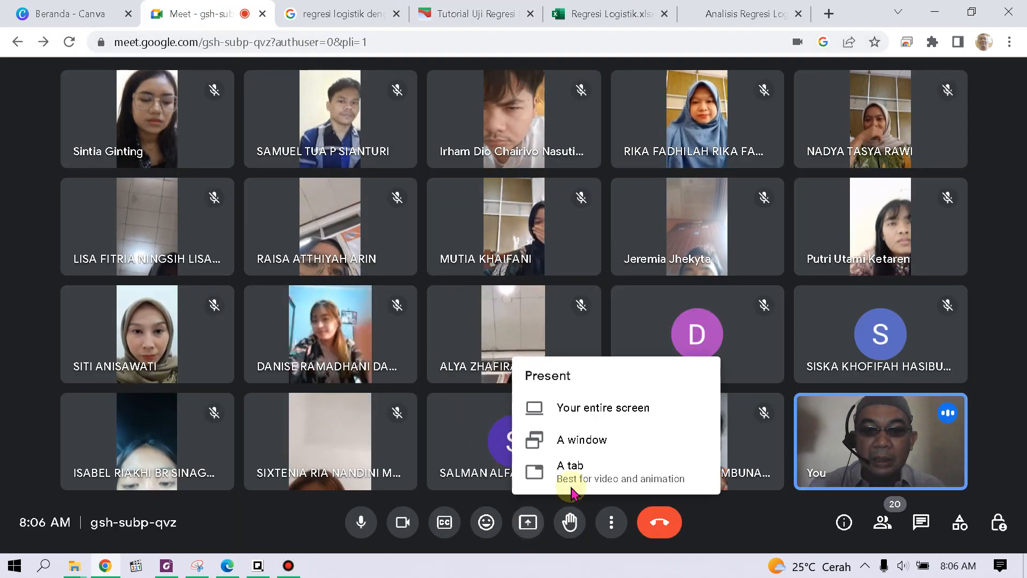
left_click(603, 451)
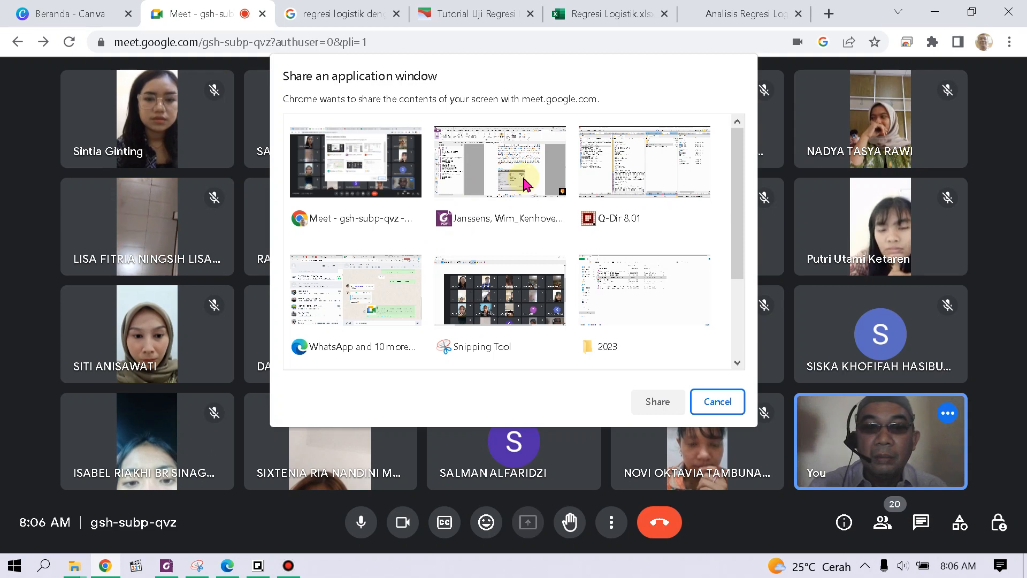
left_click(351, 194)
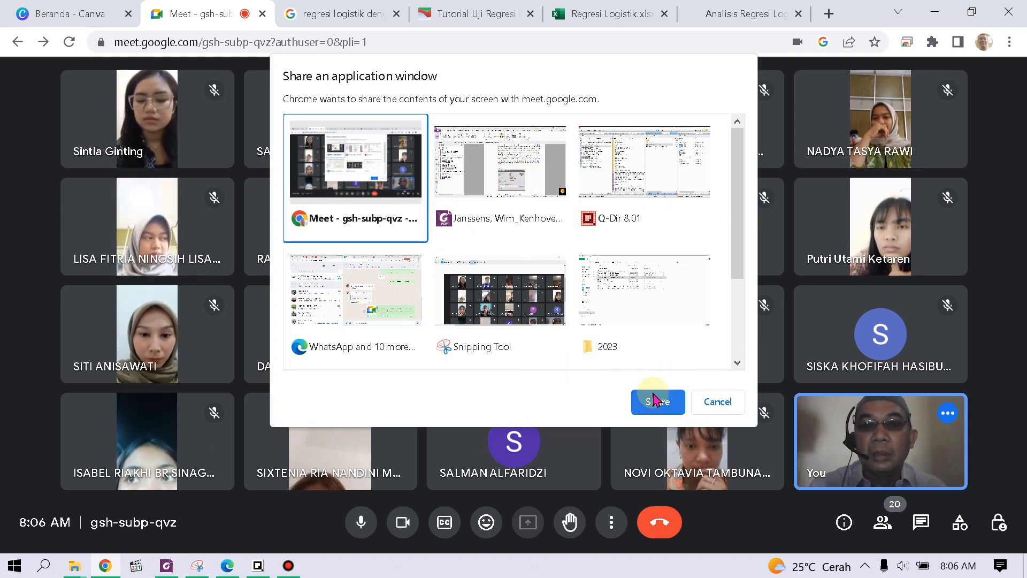
left_click(717, 401)
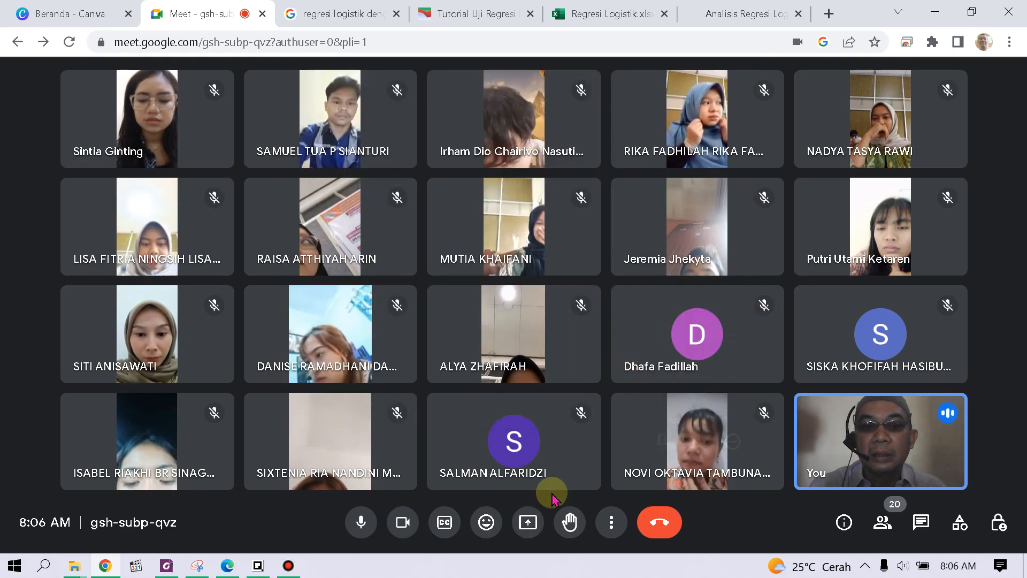
Step: Present the Chrome tab "Tutorial Uji Regresi Logistik dengan SPSS" to the meeting, keeping tab audio shared
left_click(528, 522)
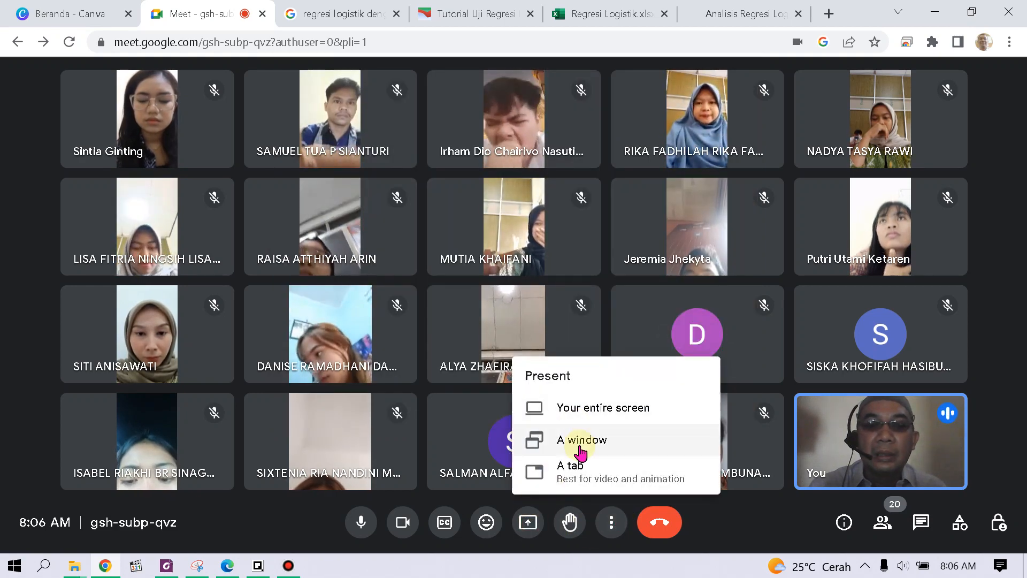
left_click(576, 467)
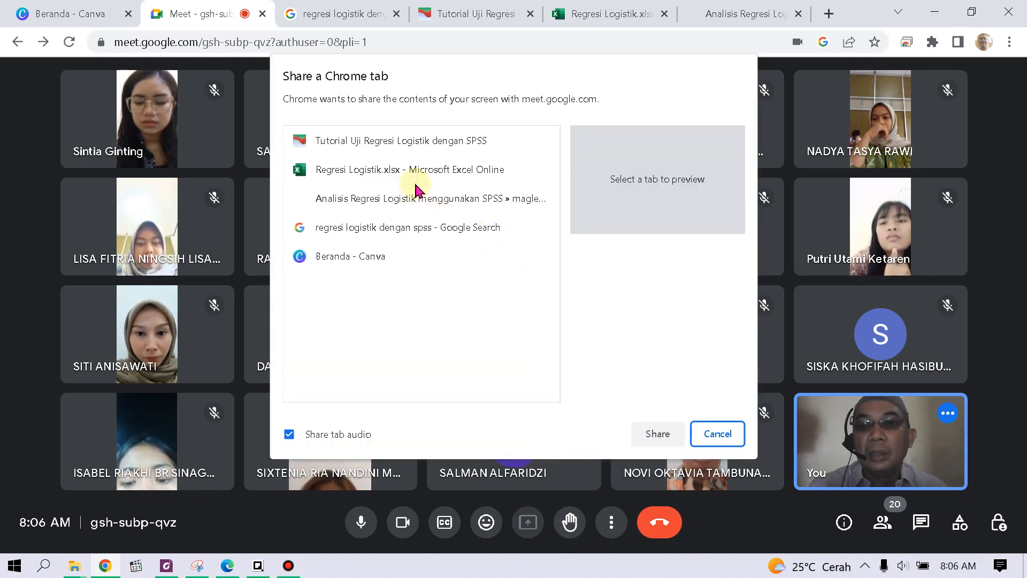
left_click(412, 152)
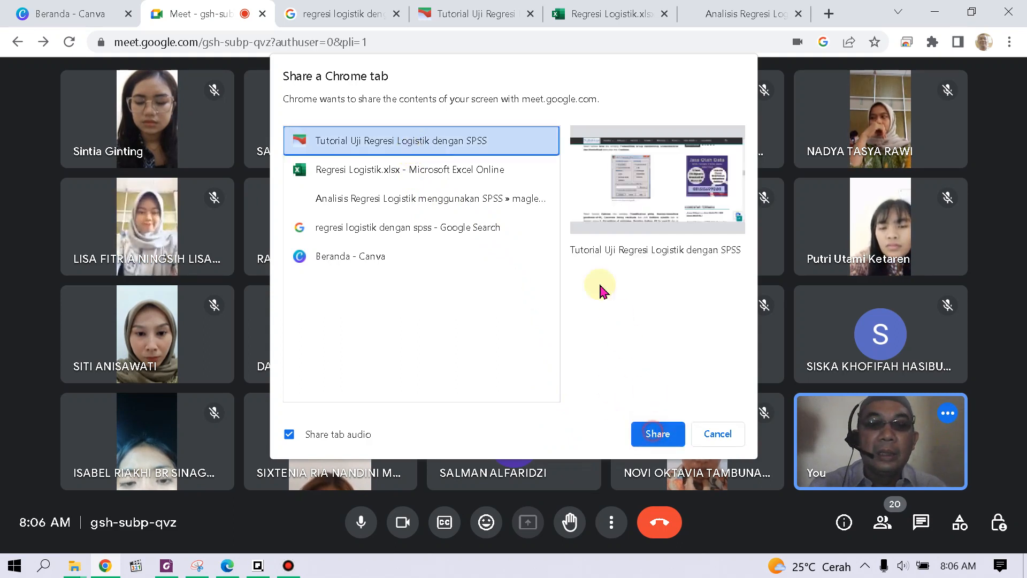
left_click(654, 444)
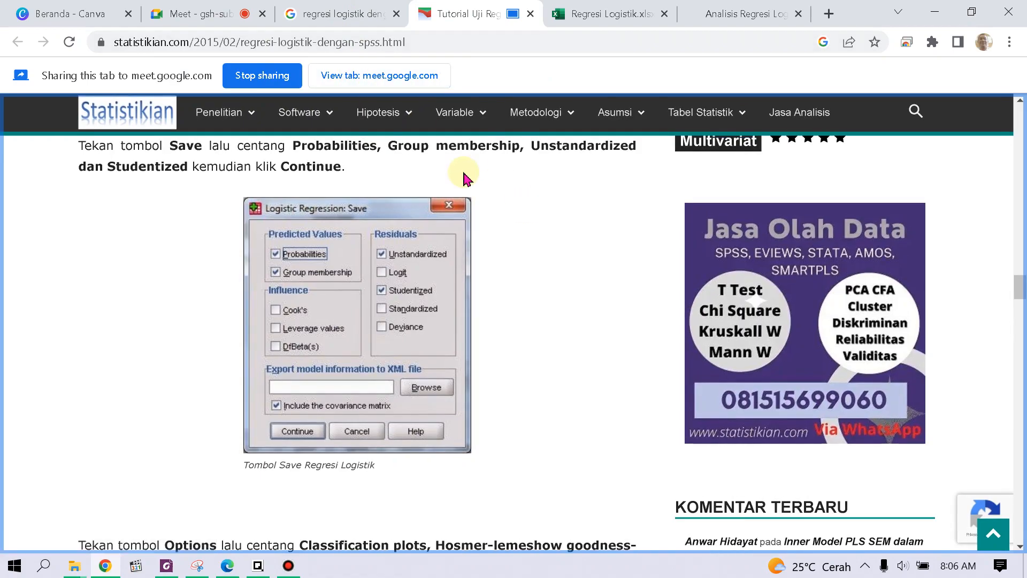
Step: Read the article from its beginning through the list of Simultan, Hirarki and Stepwise methods, tracing the "metode enter" wording
scroll(535, 276, "up", 10)
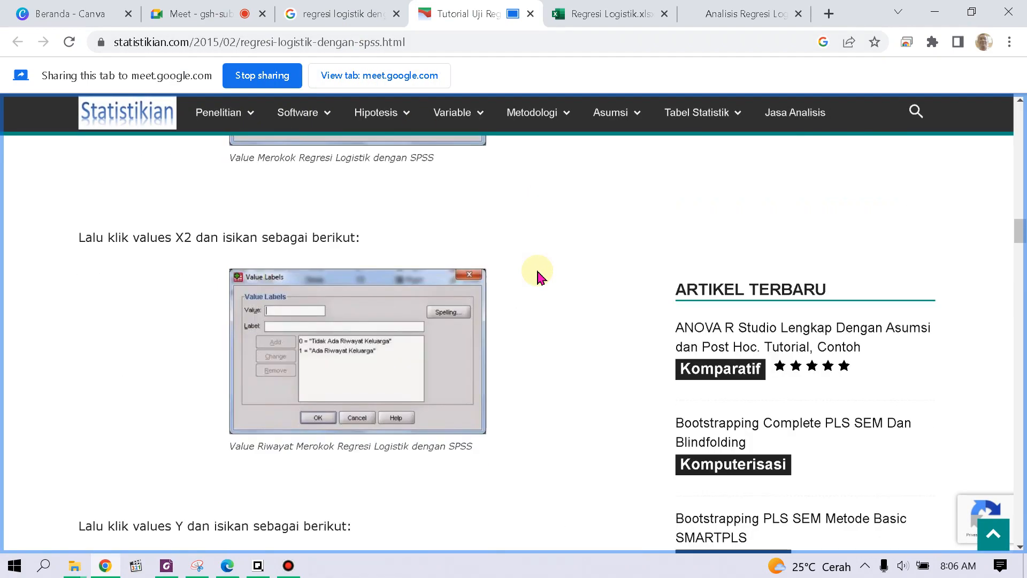
scroll(537, 275, "up", 20)
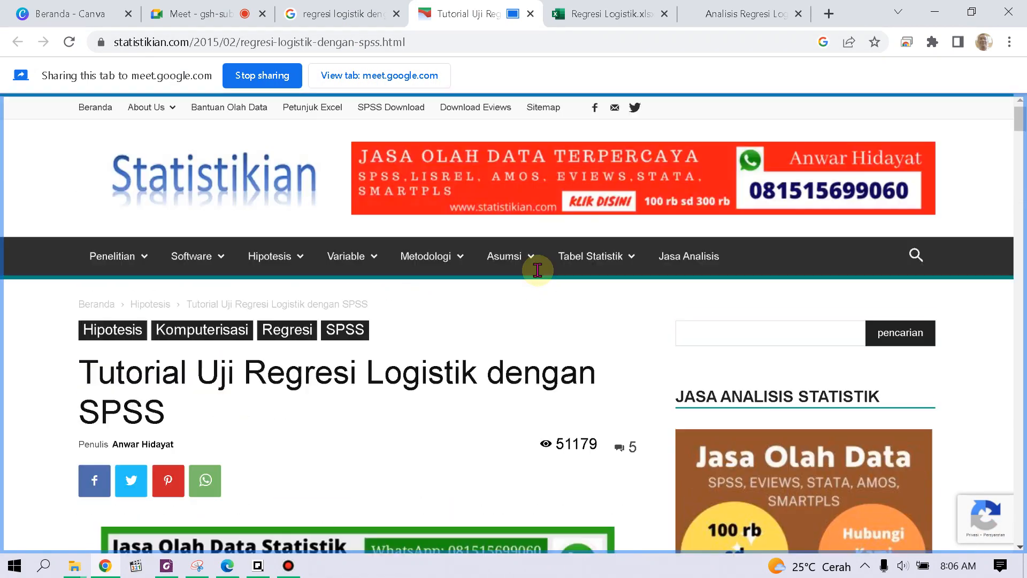
scroll(534, 270, "down", 3)
scroll(389, 217, "down", 3)
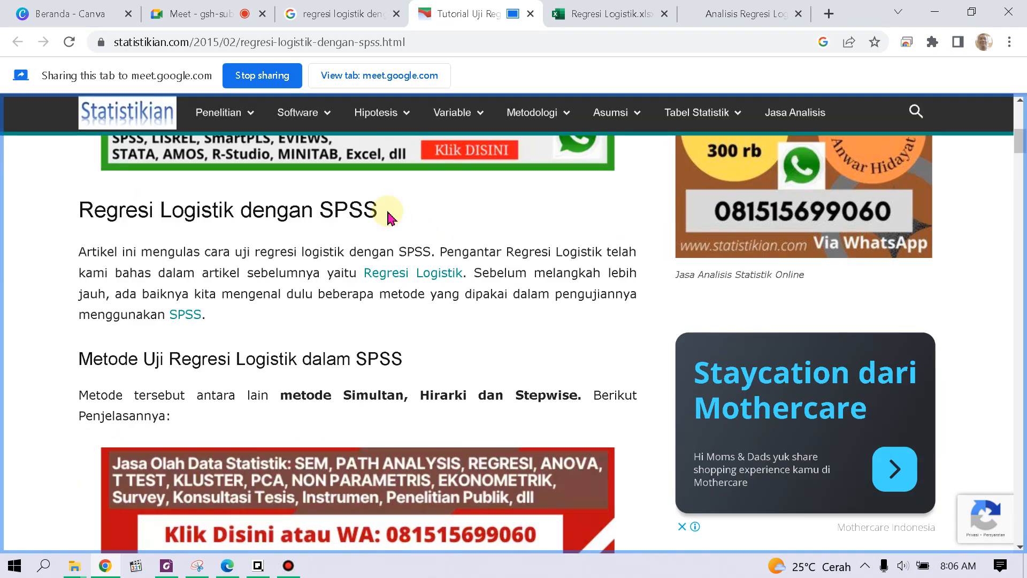
scroll(392, 216, "down", 2)
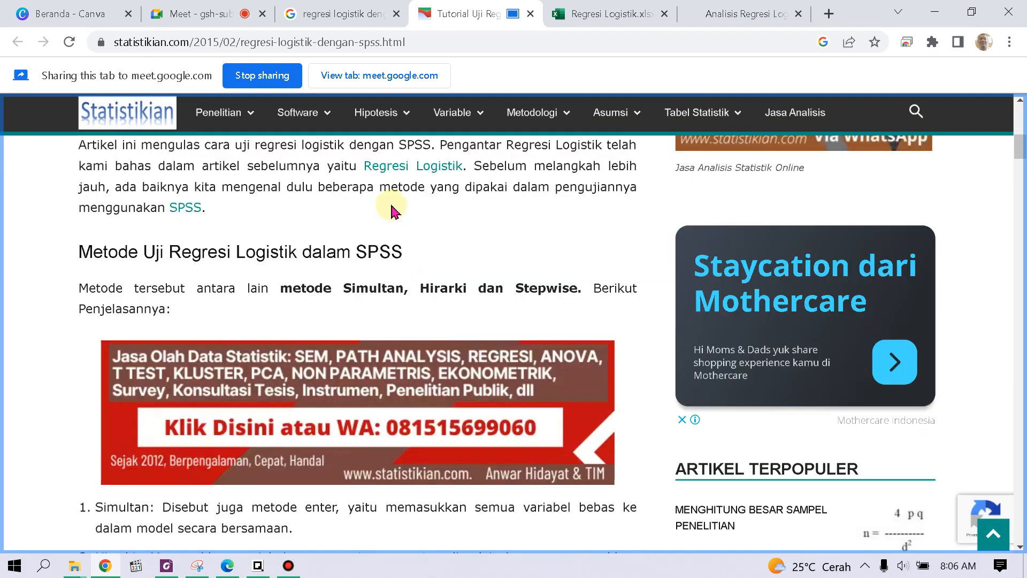
scroll(395, 209, "down", 2)
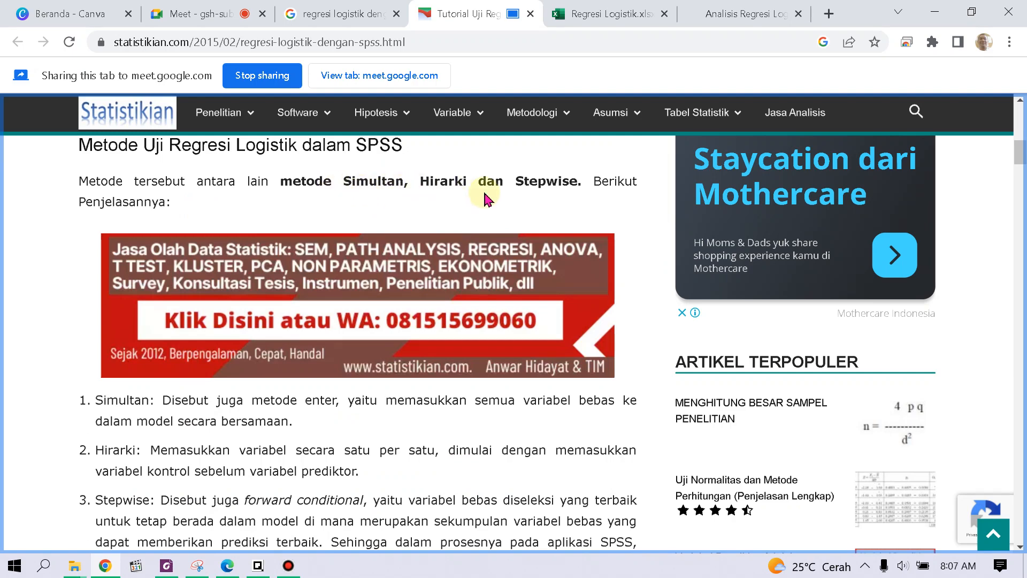
scroll(375, 395, "down", 2)
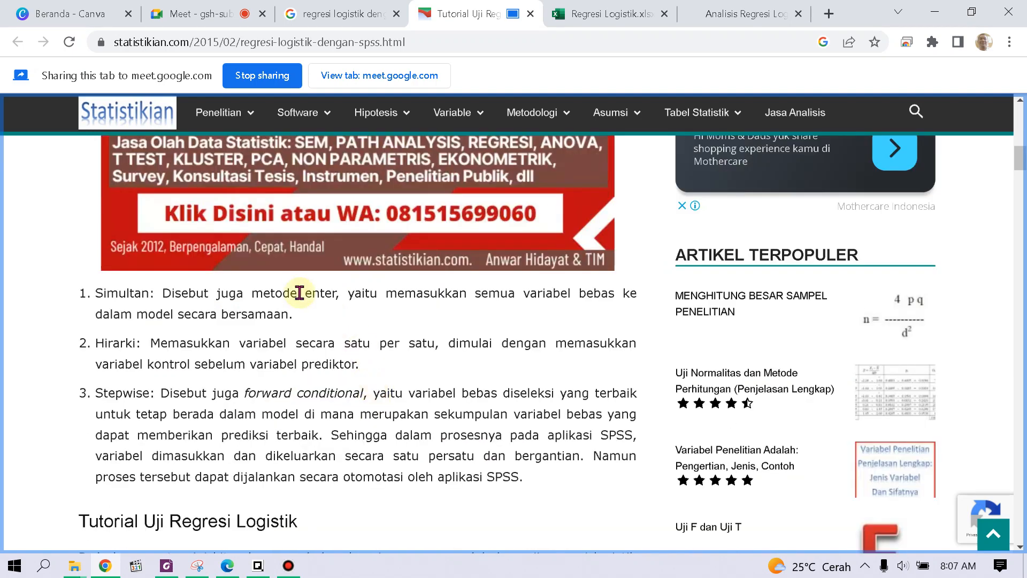
left_click_drag(252, 294, 436, 295)
left_click(447, 329)
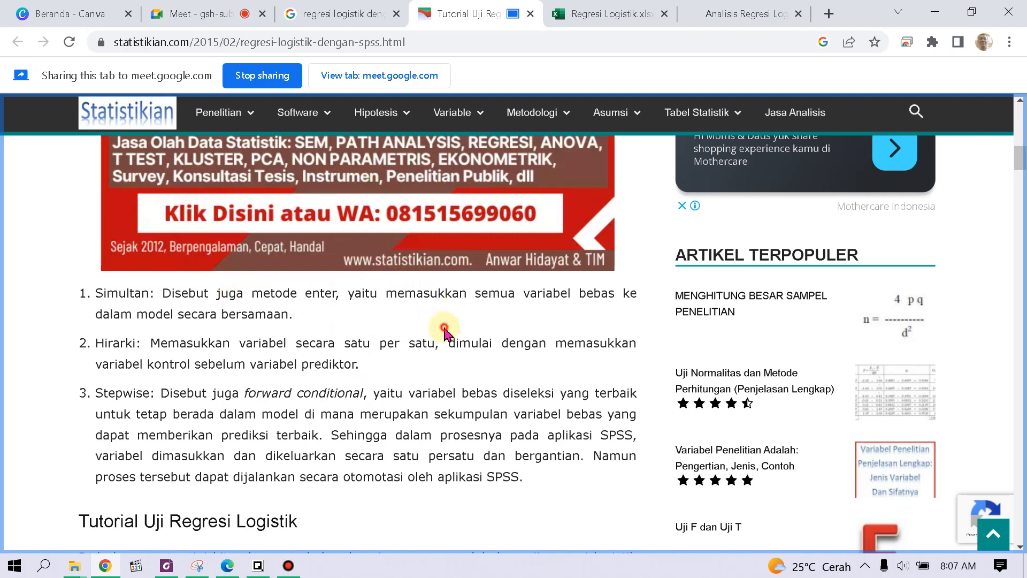
Step: Bring up the screen annotation tools beside the text and underline "variabel bebas" and "model secara bersamaan" in the Simultan item in red
left_click(656, 11)
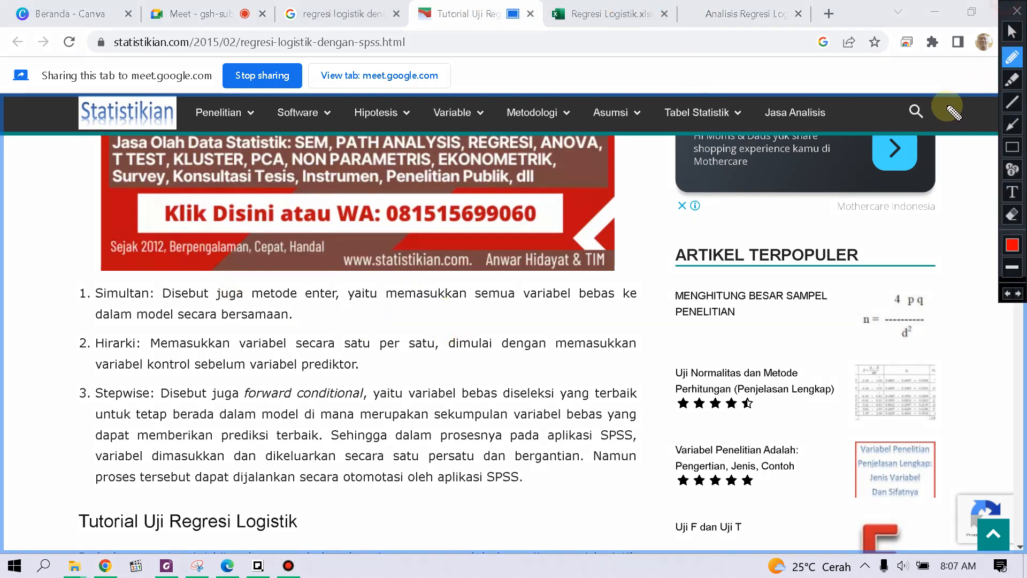
mouse_move(1005, 16)
left_mouse_down()
mouse_move(994, 48)
mouse_move(856, 203)
left_mouse_up()
left_click_drag(526, 305, 632, 304)
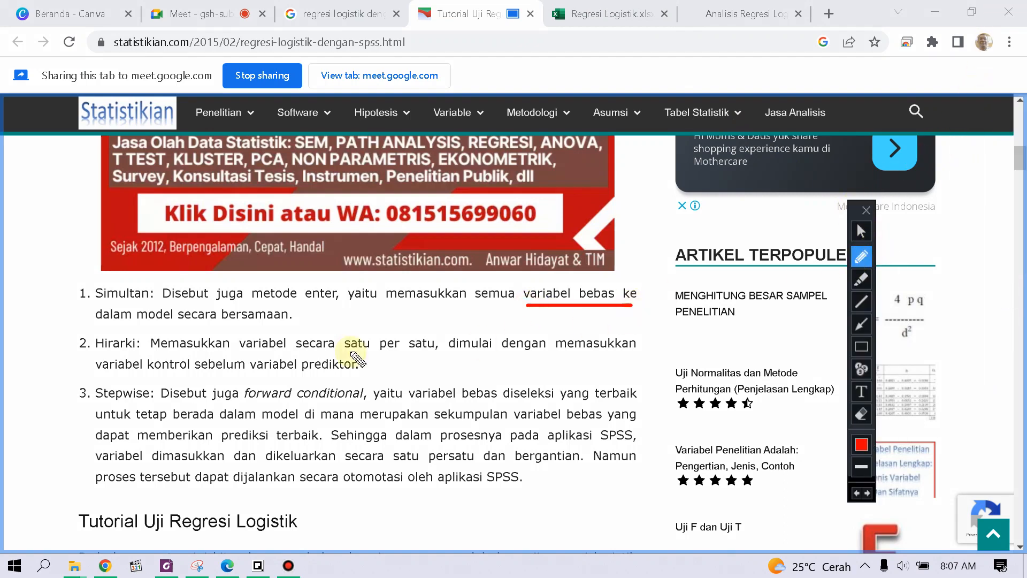
left_click_drag(136, 321, 276, 326)
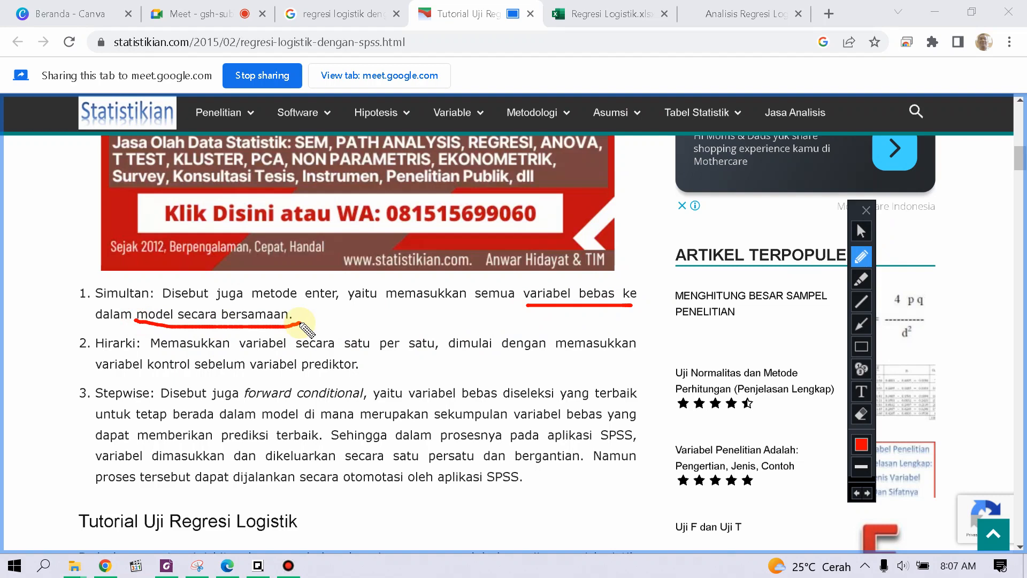
Step: Underline "Hirarki", "satu per satu", "dengan memasukkan", "variabel kontrol" and "variabel prediktor" in the second item with the red pen
left_click_drag(92, 353, 152, 354)
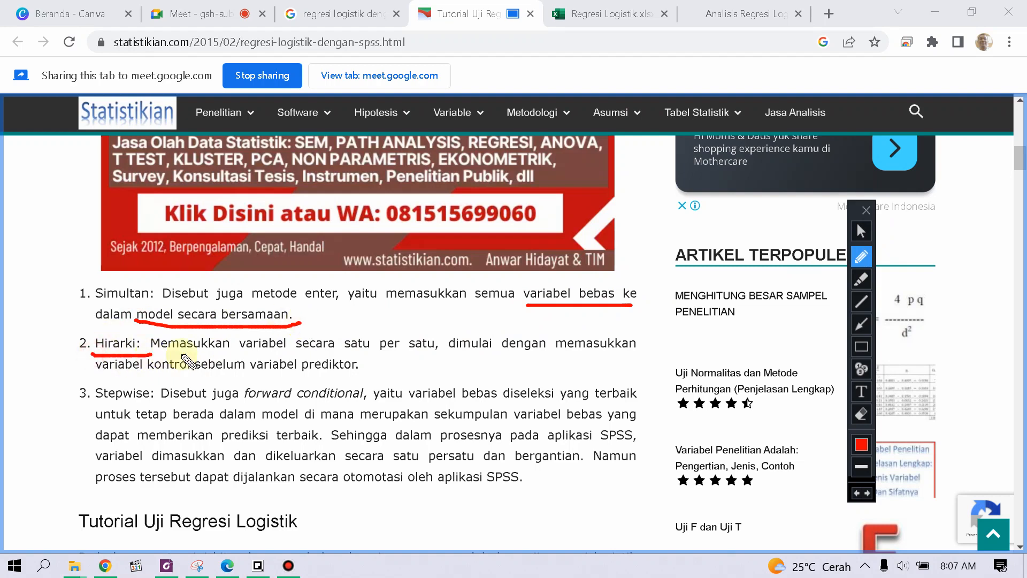
left_click_drag(339, 353, 428, 353)
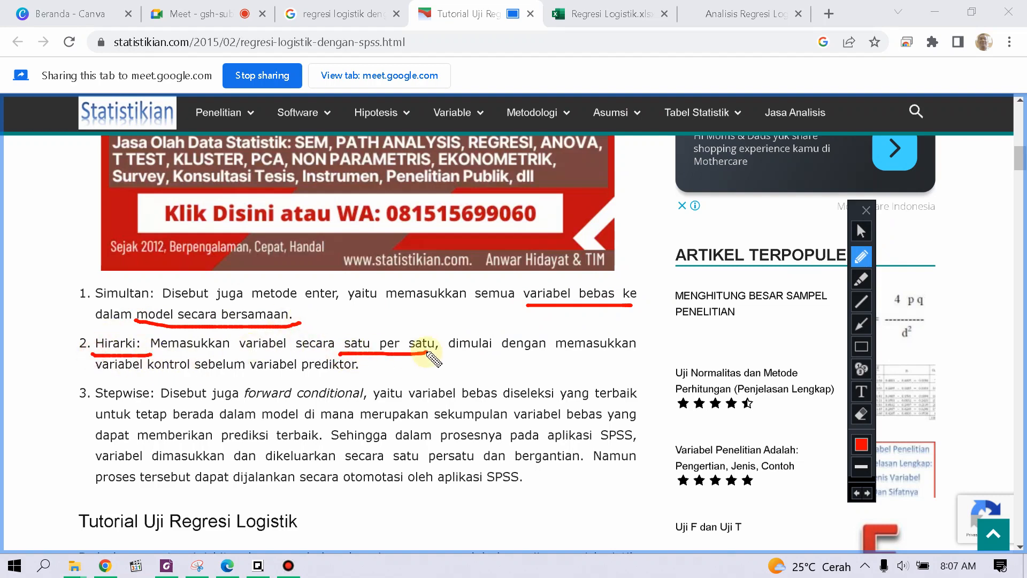
left_click_drag(519, 353, 663, 353)
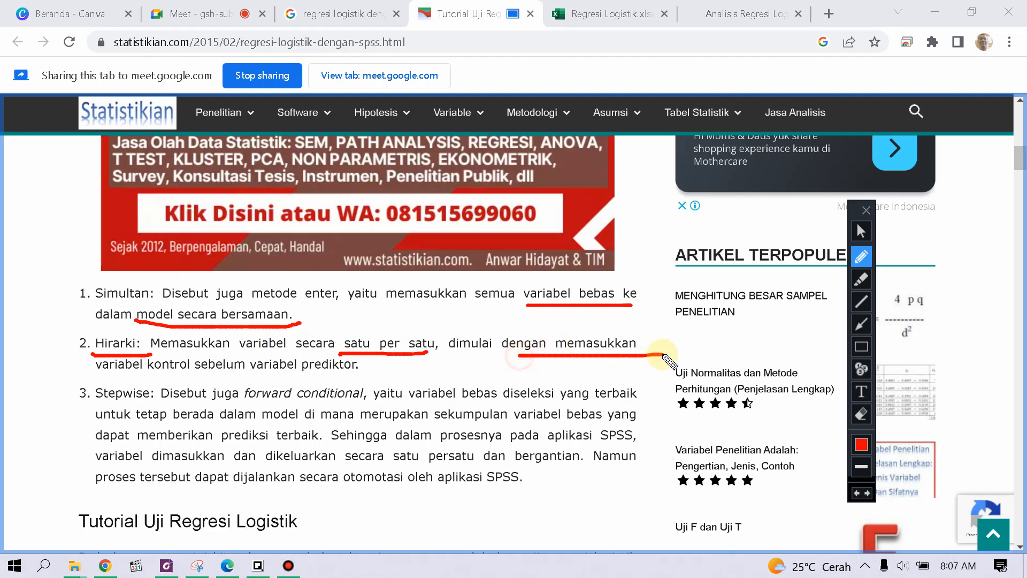
left_click_drag(121, 373, 345, 375)
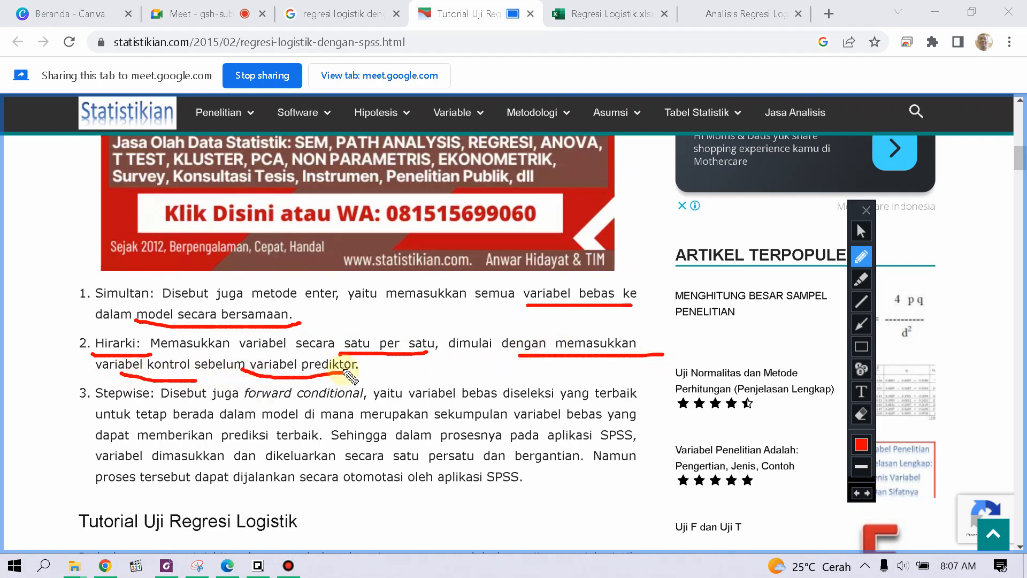
Step: Underline "Stepwise", "forward conditional", "variabel bebas diseleksi", "terbaik", "tetap berada", "model di mana" and "sekumpulan variabel" in the third item with the red pen
left_click_drag(99, 401, 150, 399)
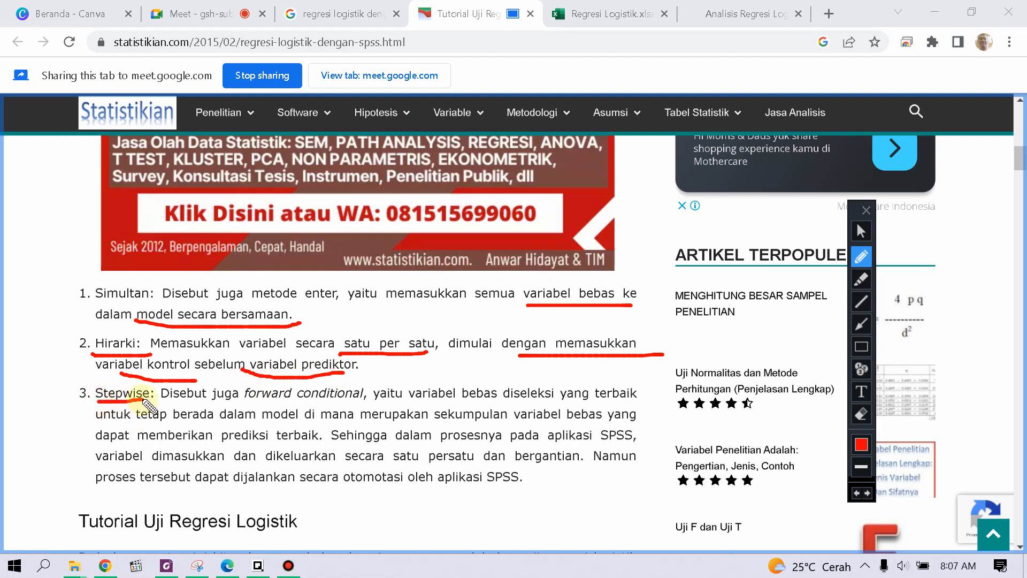
left_click_drag(263, 405, 340, 402)
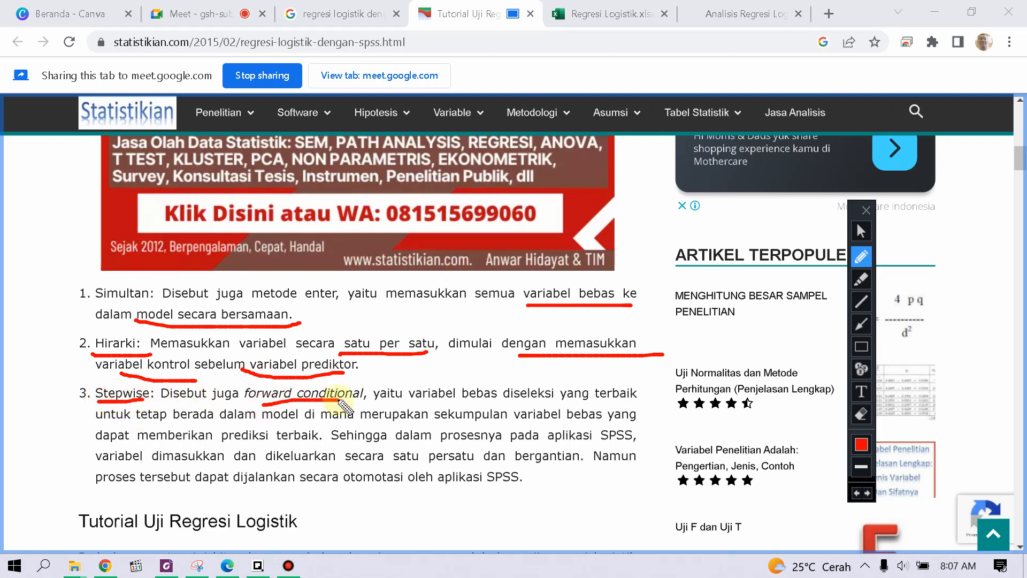
left_click_drag(438, 401, 535, 399)
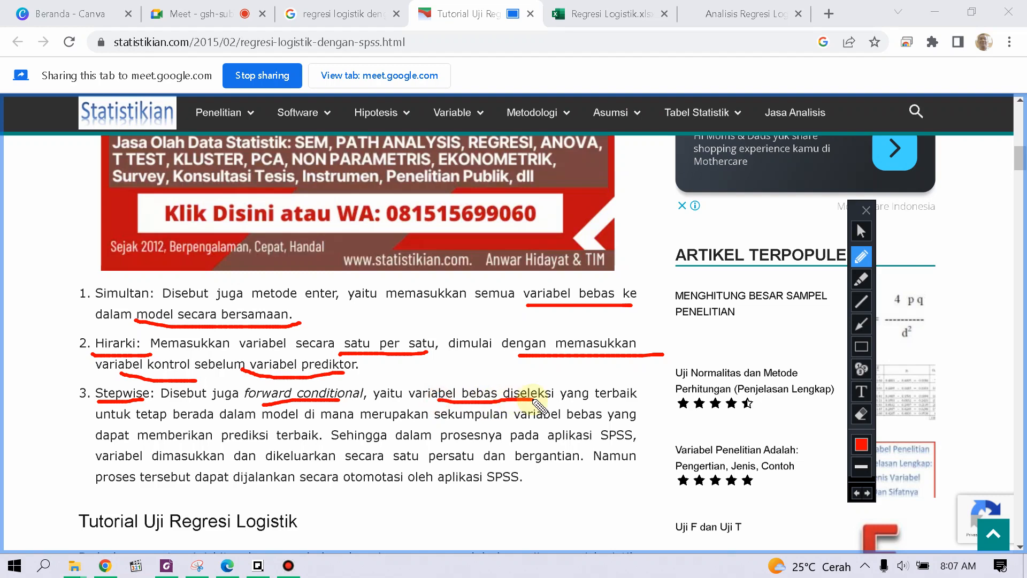
left_click_drag(587, 399, 636, 395)
left_click_drag(138, 420, 217, 425)
left_click_drag(284, 421, 354, 421)
left_click_drag(448, 422, 583, 409)
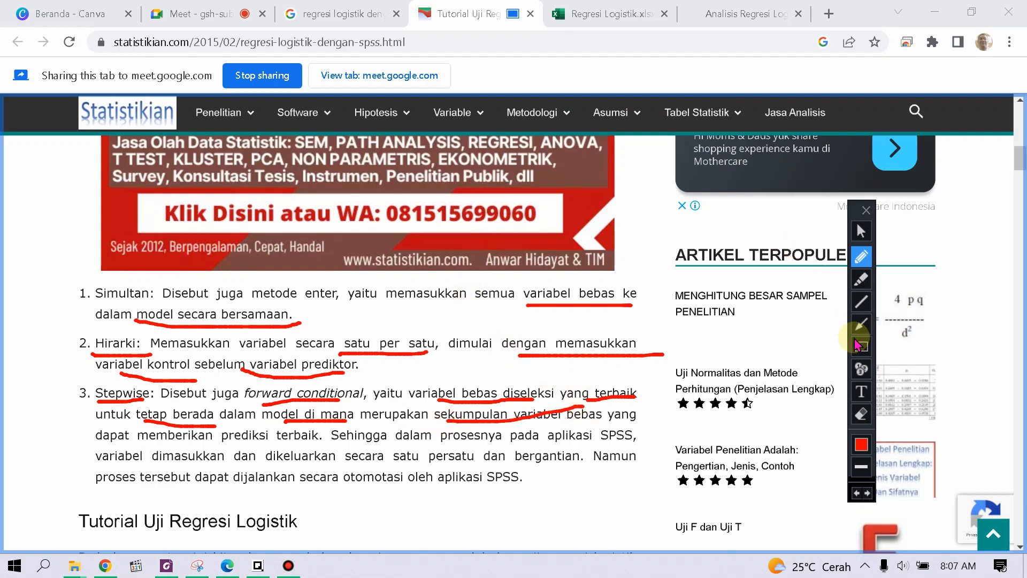
Step: Erase all the red underlines, restore the normal pointer, and go to the "Tutorial Uji Regresi Logistik" section
left_click(861, 413)
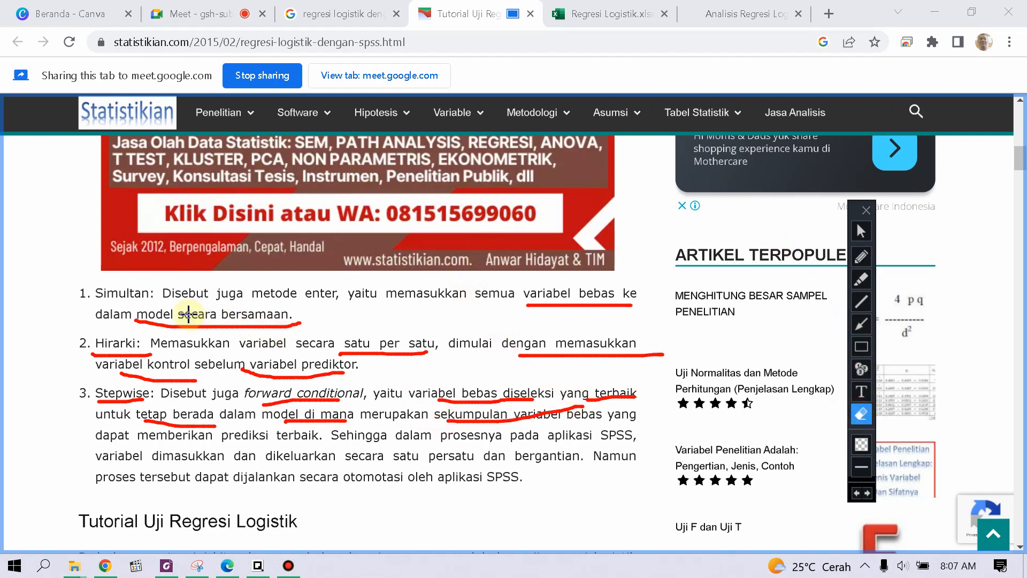
mouse_move(65, 270)
left_mouse_down()
mouse_move(706, 463)
mouse_move(729, 484)
left_mouse_up()
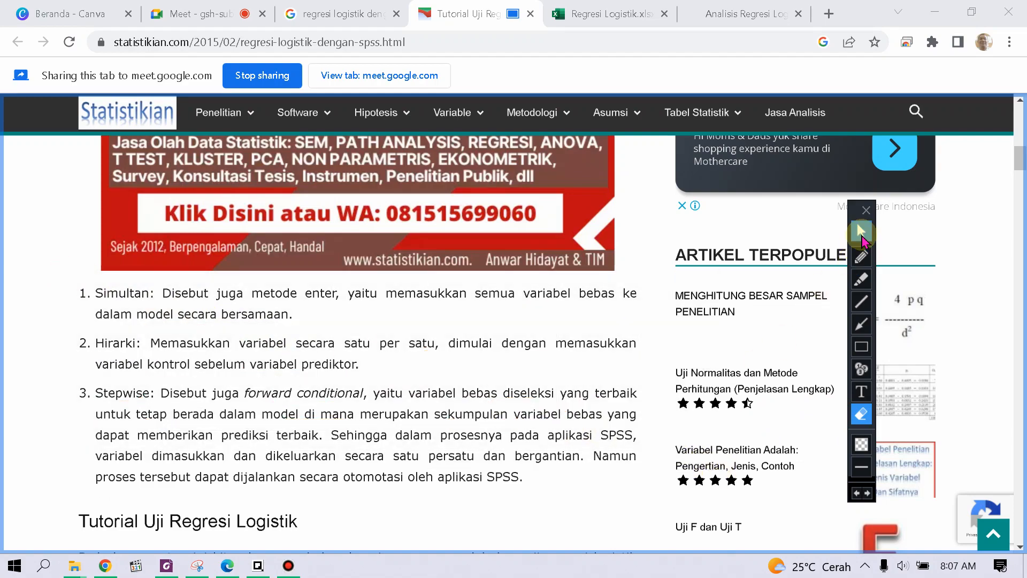
left_click(861, 231)
scroll(497, 313, "down", 4)
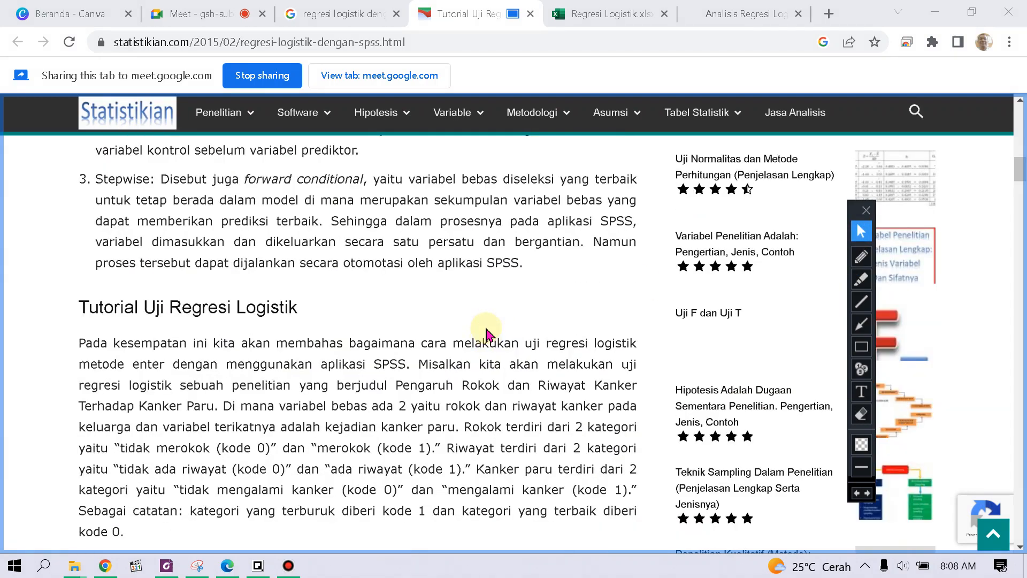
scroll(486, 332, "down", 4)
scroll(487, 333, "up", 2)
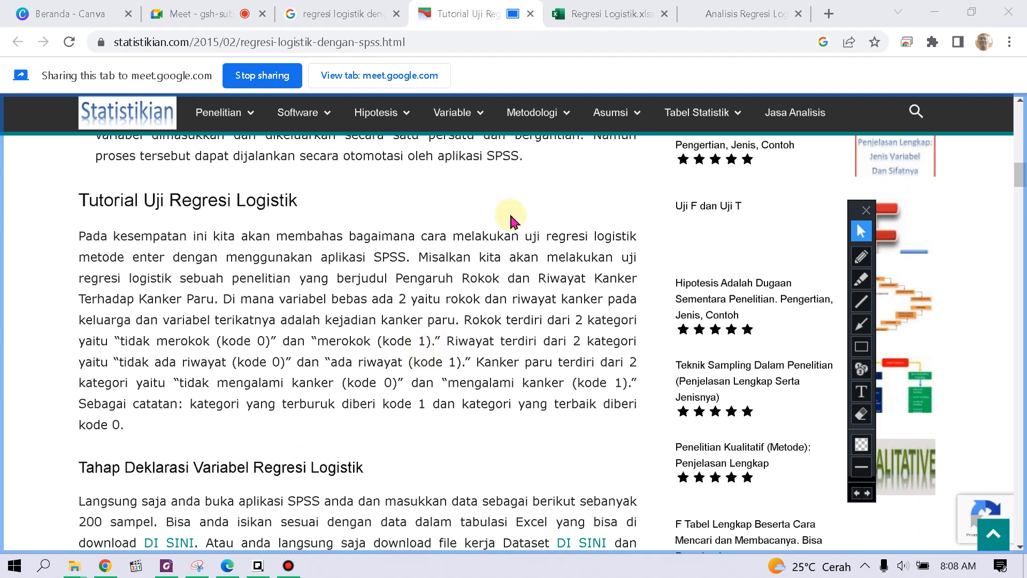
Step: Admit the waiting participant to the Meet call and return to the shared article tab
left_click(219, 16)
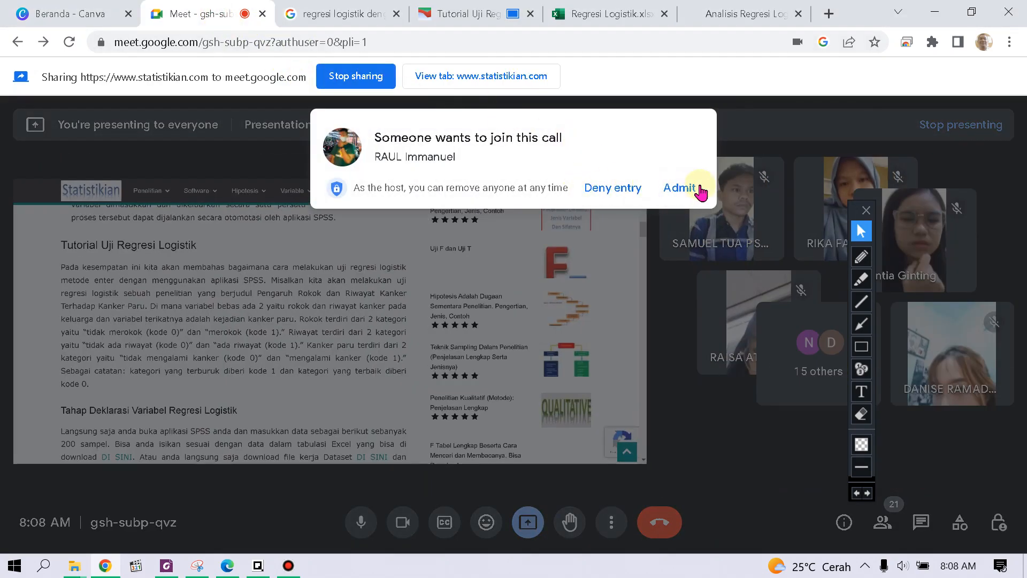
left_click(694, 191)
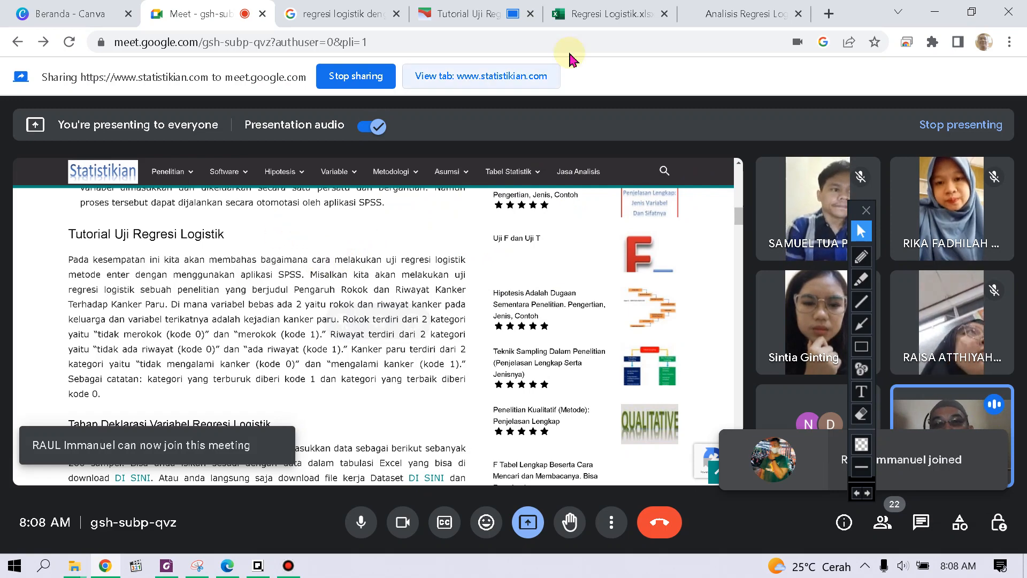
left_click(460, 14)
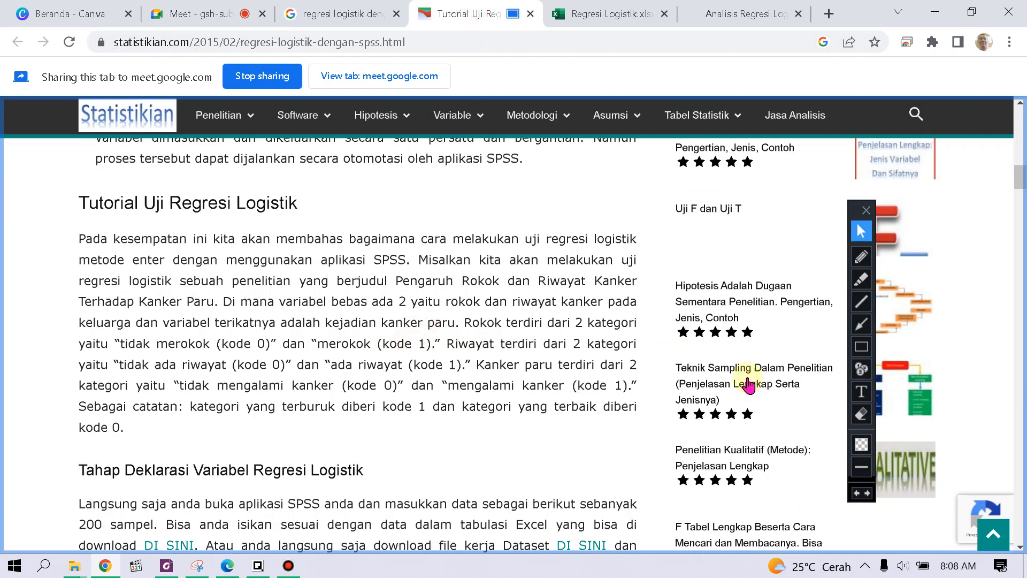
Step: Underline "cara melakukan" in the tutorial paragraph with the red pen, then erase the underline and restore the normal pointer
left_click(861, 256)
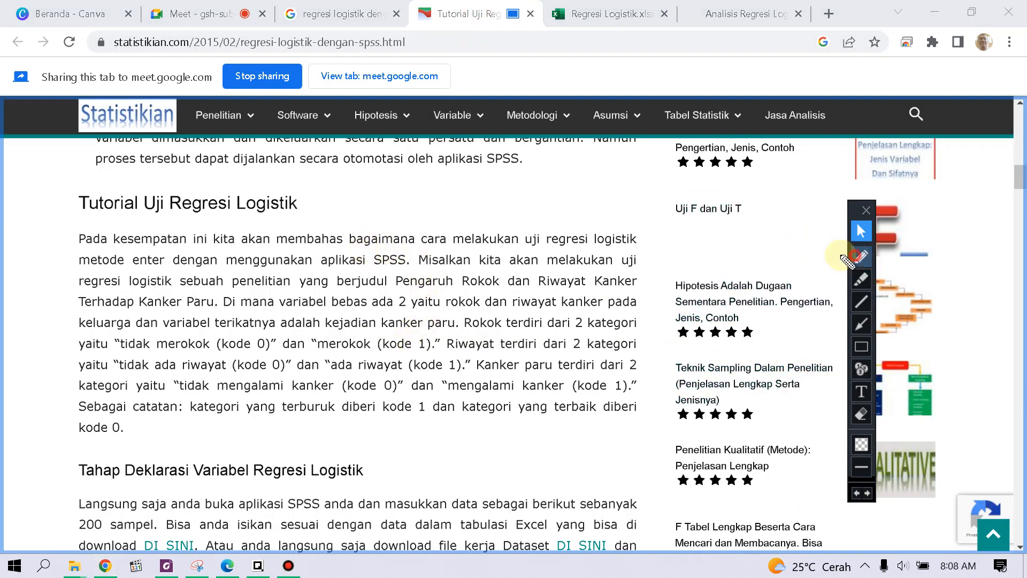
left_click_drag(417, 247, 489, 247)
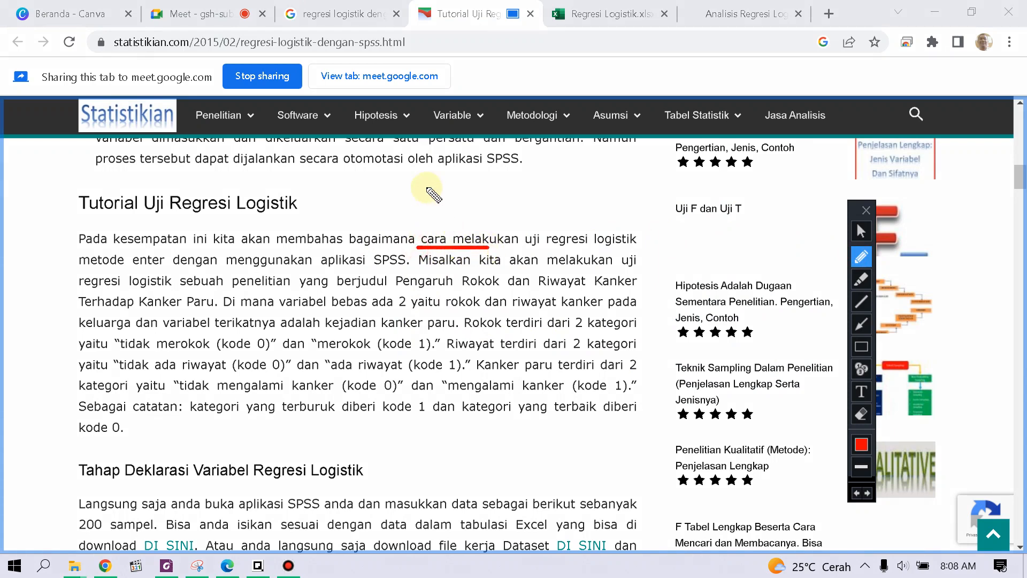
left_click(861, 413)
left_click_drag(408, 236, 573, 258)
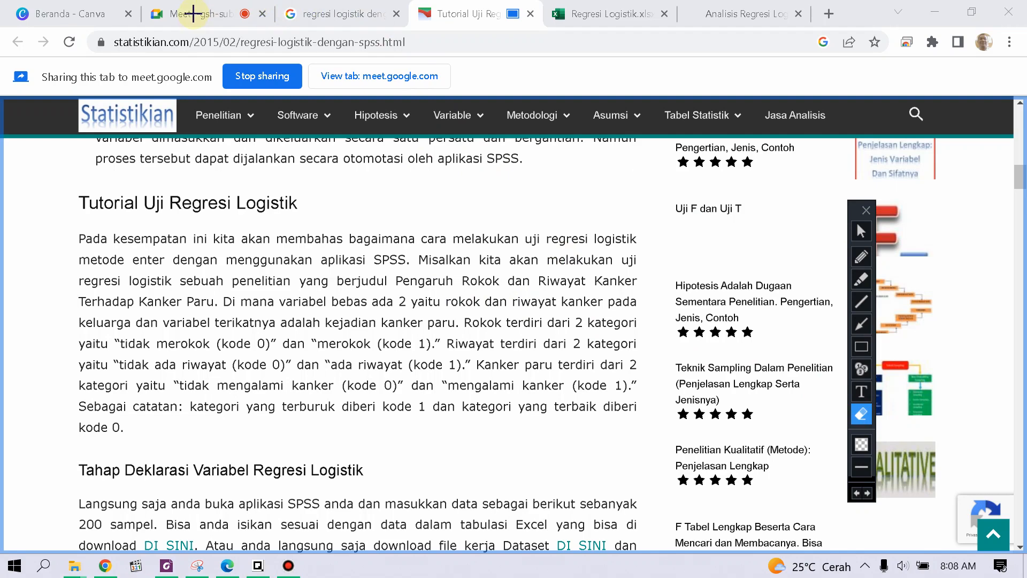
left_click(861, 230)
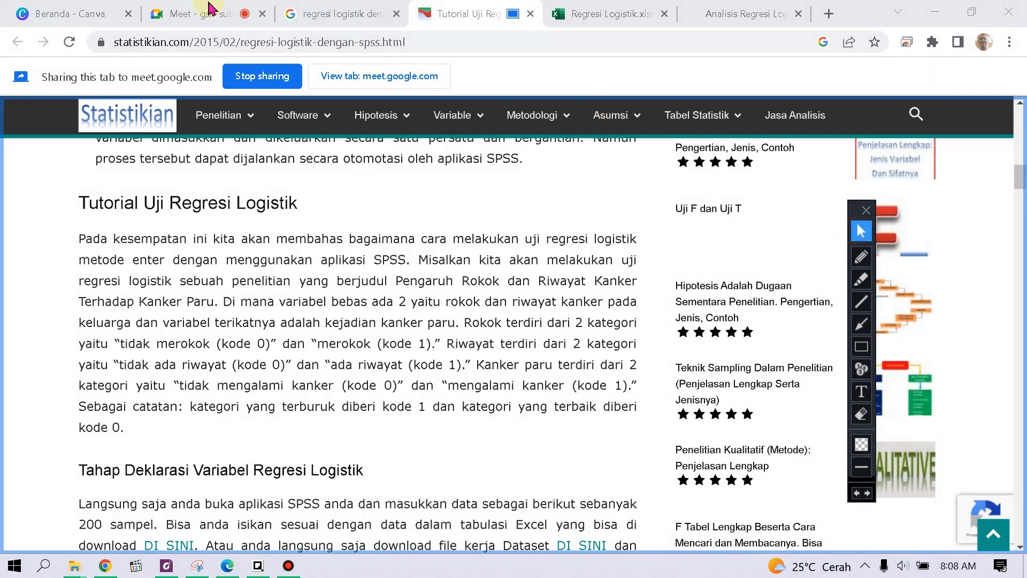
Step: Admit the participant waiting to join the Meet call and return to the shared article tab
left_click(209, 8)
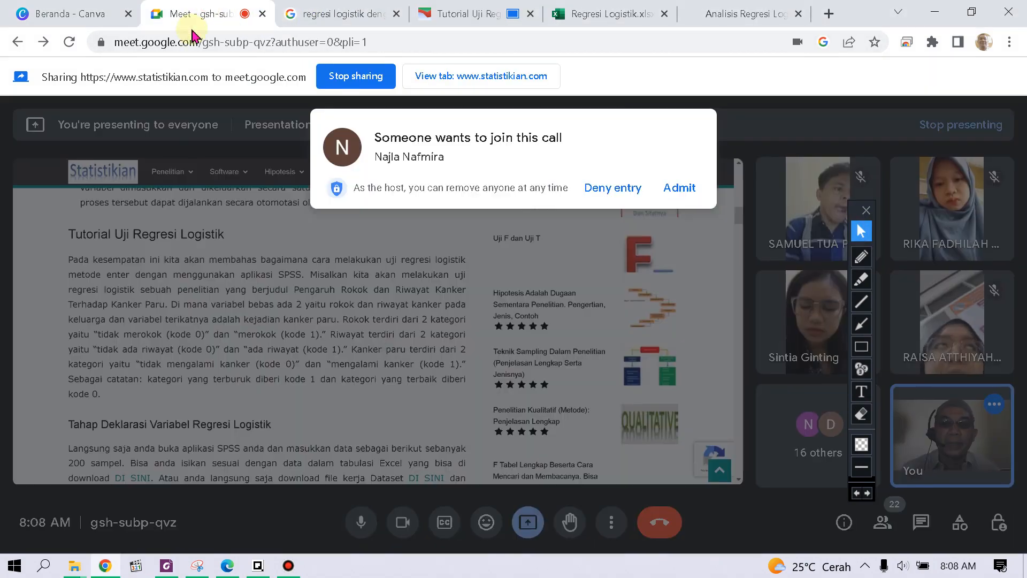
left_click(679, 188)
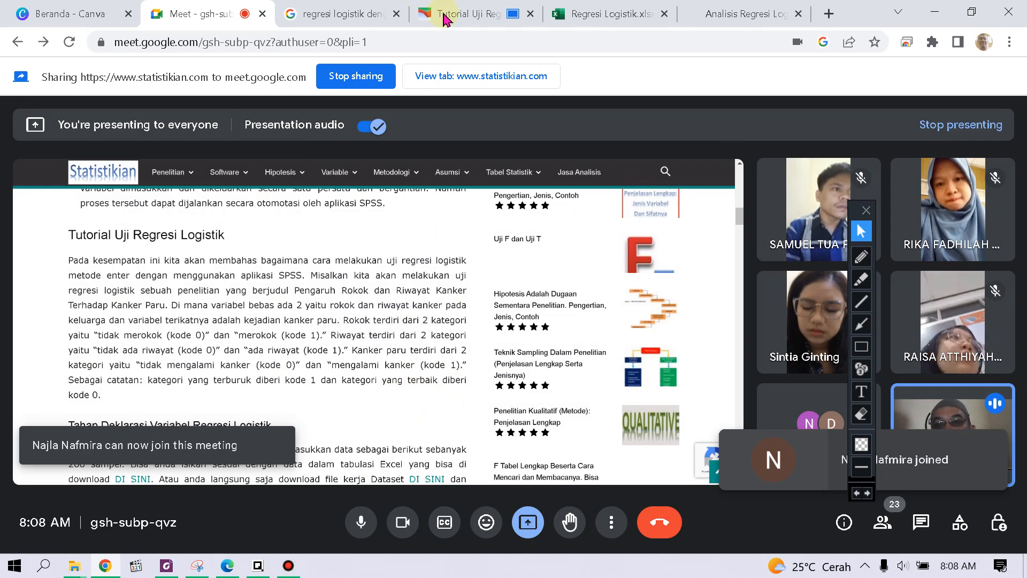
left_click(444, 16)
Step: Underline "Pengaruh Rokok", "Riwayat Kanker", "Kanker Paru", "variabel bebas ada 2", "rokok", "kanker" and "keluarga" in the tutorial paragraph with the red pen
left_click(861, 256)
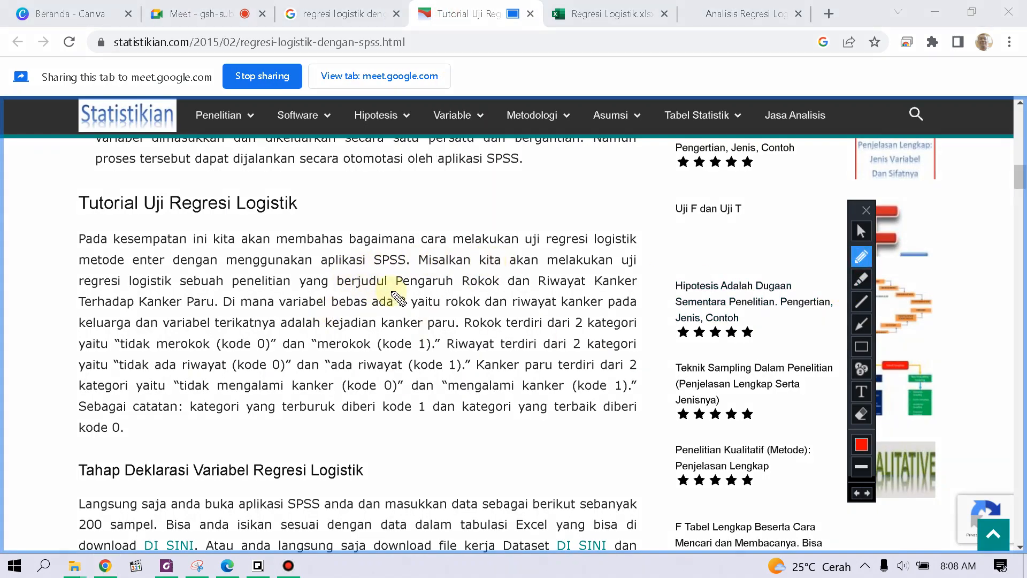
left_click_drag(413, 291, 475, 288)
left_click_drag(544, 286, 621, 289)
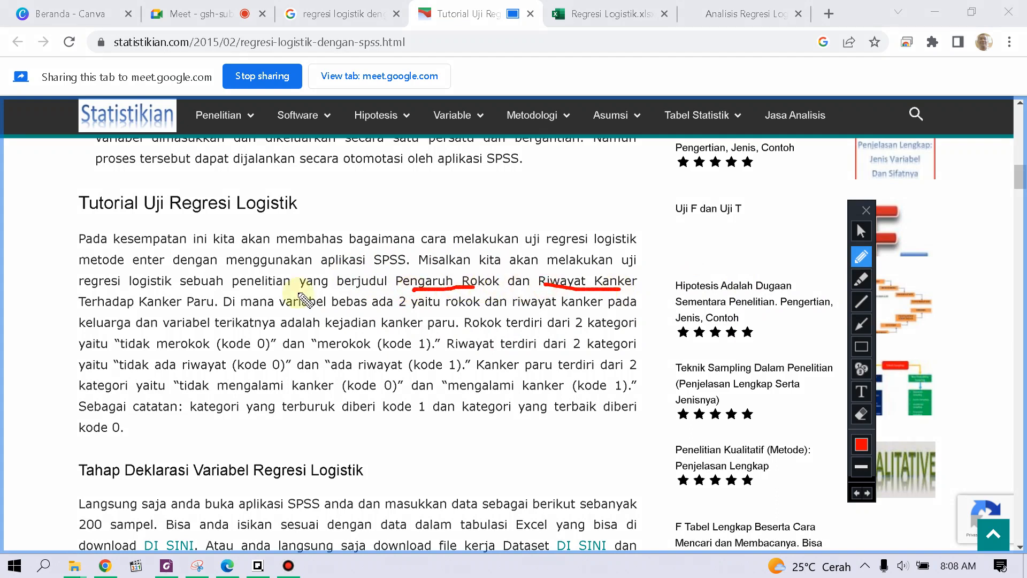
left_click_drag(133, 308, 220, 322)
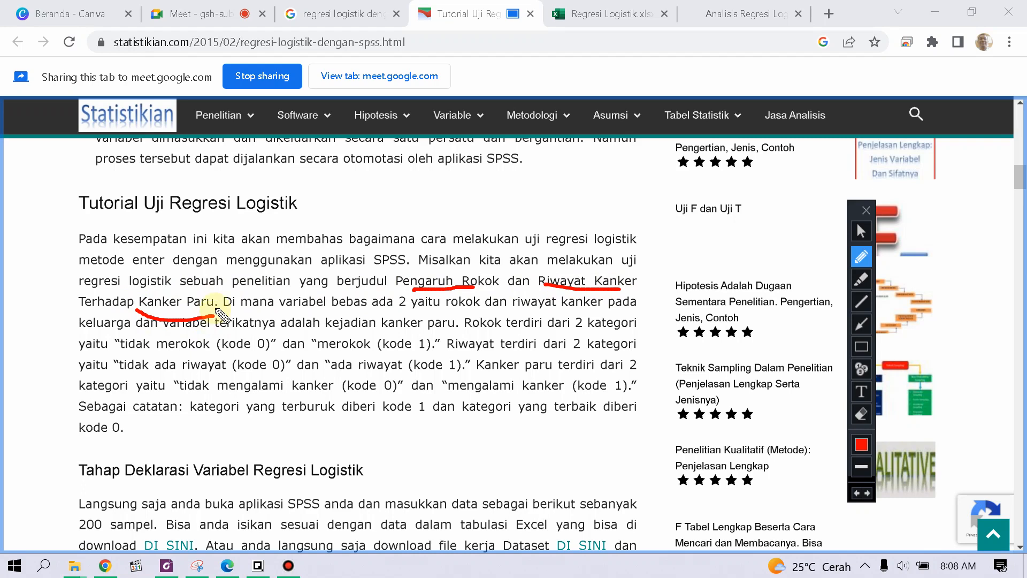
left_click_drag(291, 310, 503, 310)
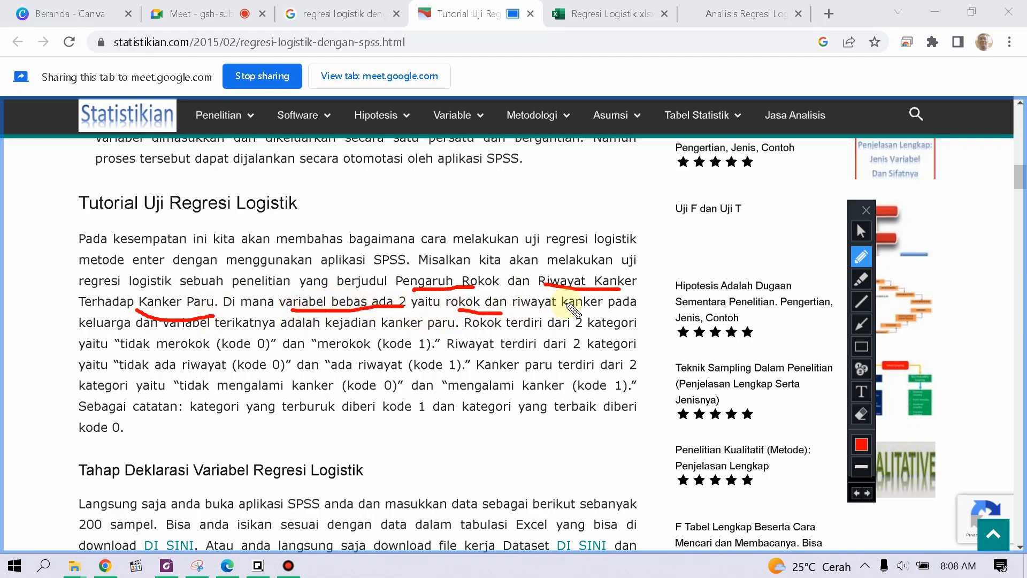
left_click_drag(564, 304, 594, 303)
left_click_drag(118, 322, 131, 321)
Step: Underline "kanker paru", "Rokok terdiri dari", "tidak merokok", "kode 0" and "kode 1" in the smoking category description in red
left_click_drag(392, 332, 575, 330)
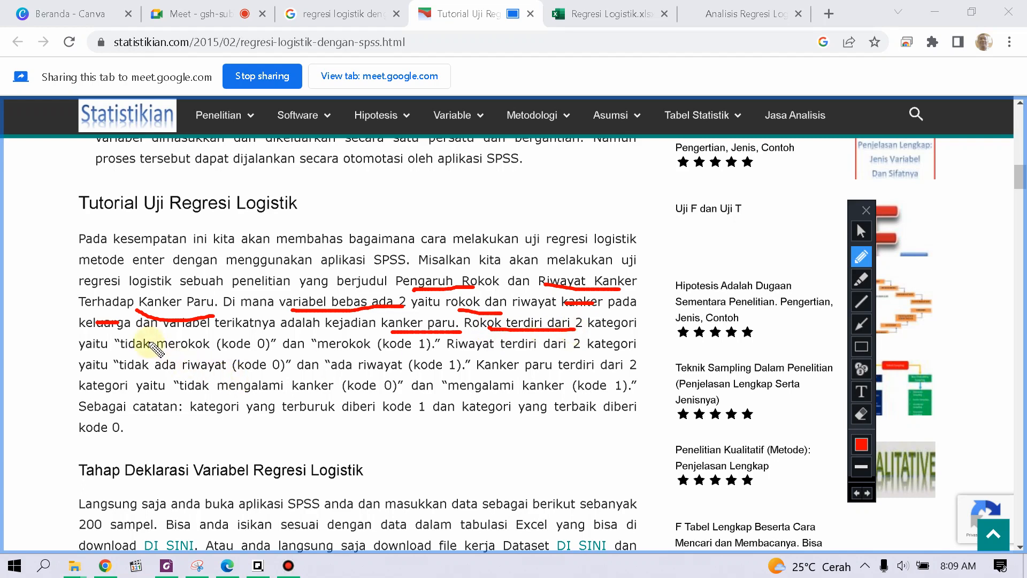
left_click_drag(163, 350, 210, 347)
left_click_drag(234, 351, 267, 357)
left_click_drag(369, 351, 478, 354)
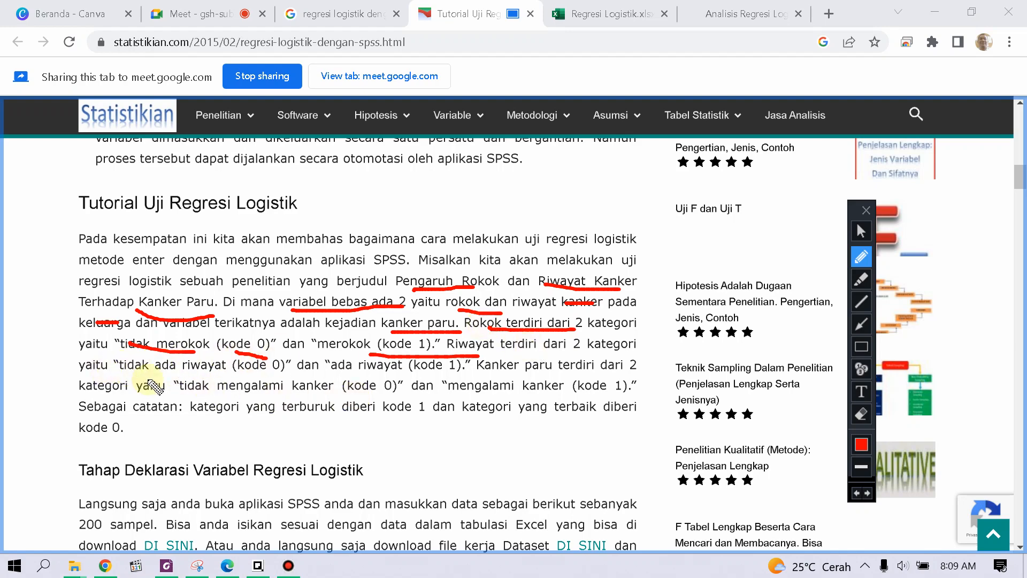
Step: Underline "tidak ada riwayat", "ada riwayat", "paru terdiri", "tidak mengalami kanker" and "mengalami kanker" in the remaining category descriptions in red
left_click_drag(126, 378, 222, 379)
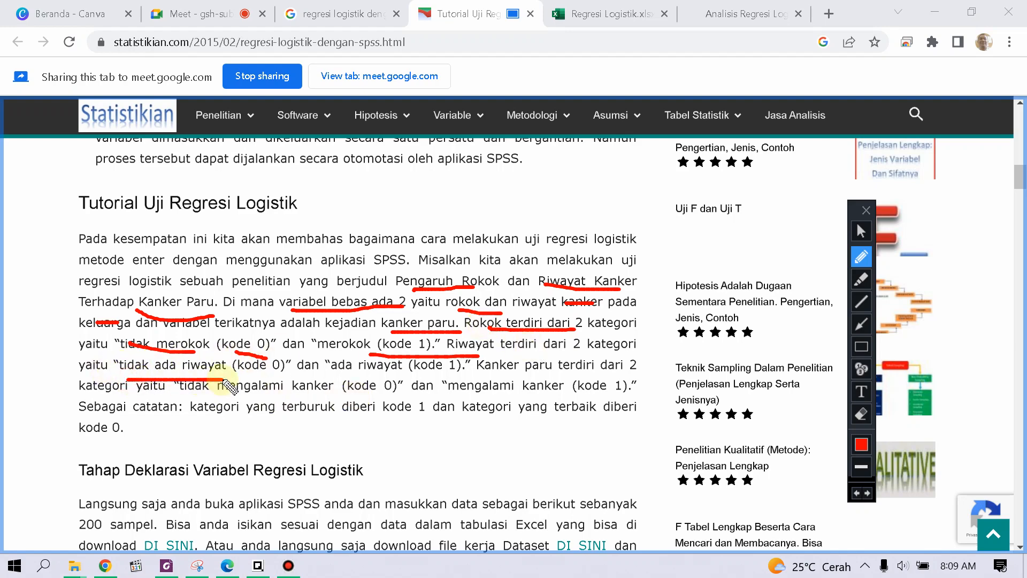
left_click_drag(328, 373, 425, 370)
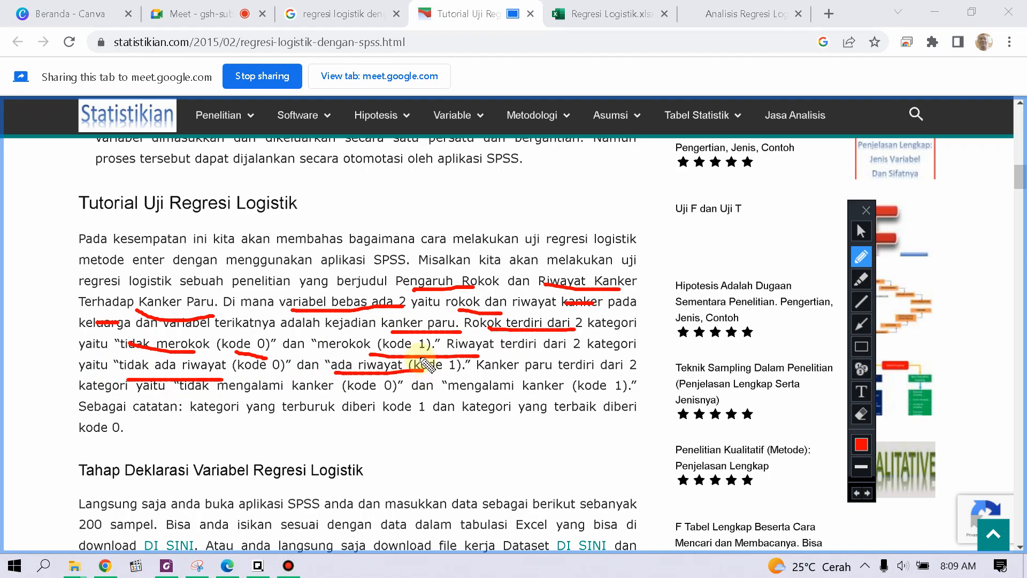
left_click_drag(518, 373, 594, 370)
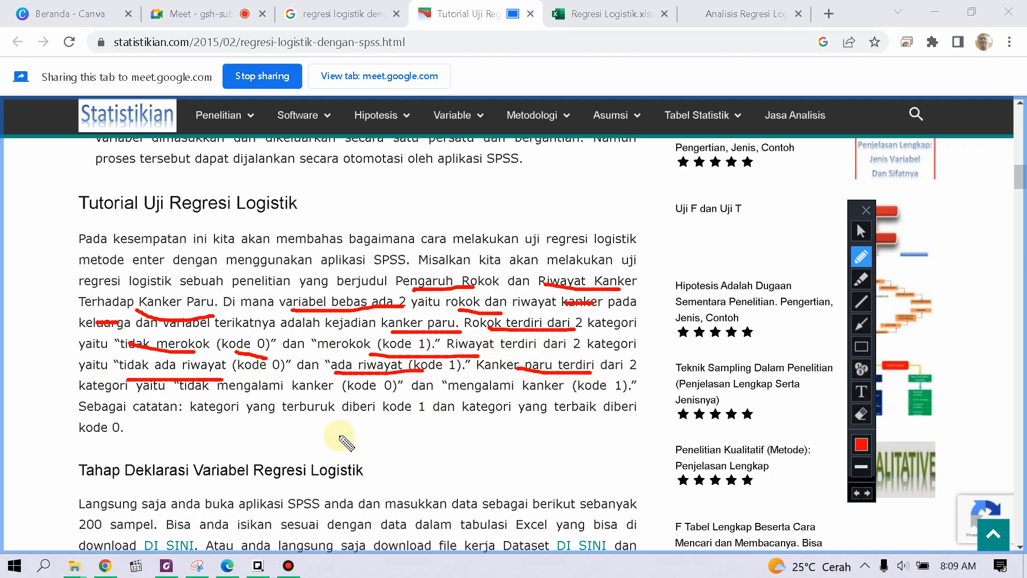
left_click_drag(178, 394, 375, 390)
left_click_drag(482, 399, 614, 379)
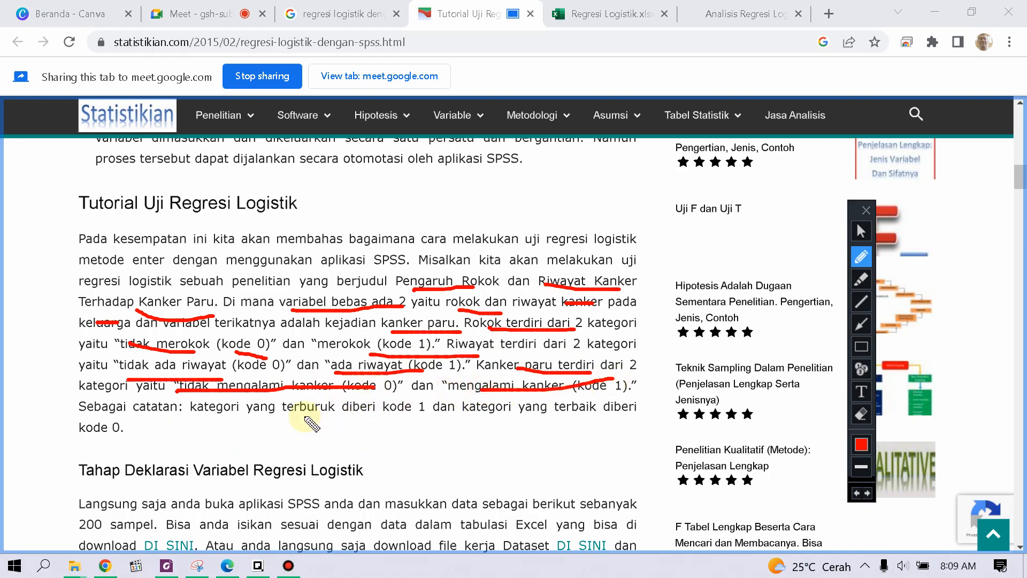
Step: Underline "catatan", "kategori yang terburuk diberi", "1", "yang terbaik diberi" and the closing "kode 0" in the coding note in red
left_click_drag(118, 413, 425, 413)
left_click_drag(518, 412, 623, 409)
left_click_drag(84, 450, 141, 450)
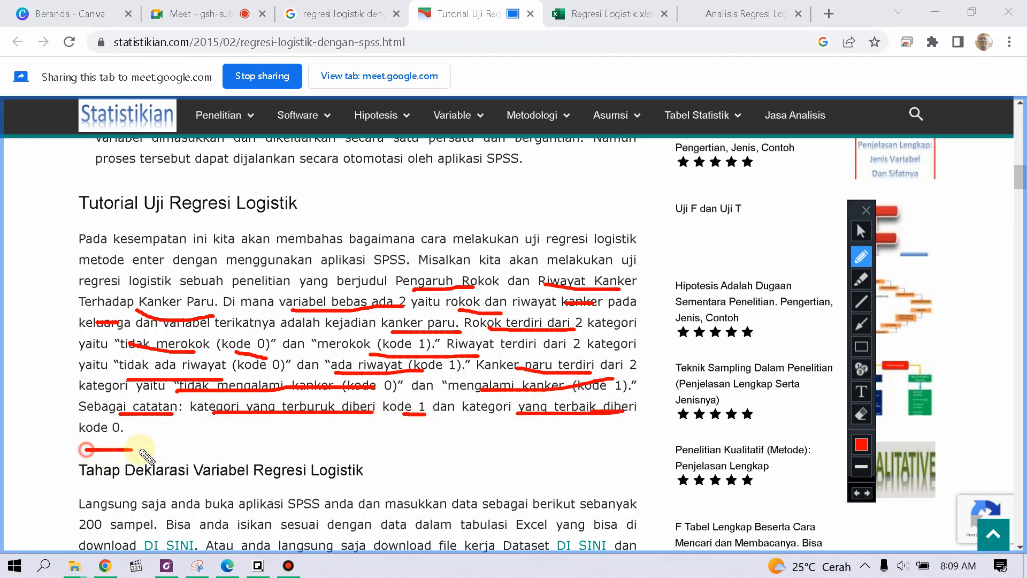
Step: Erase all the red underlines from the tutorial paragraph
left_click(861, 414)
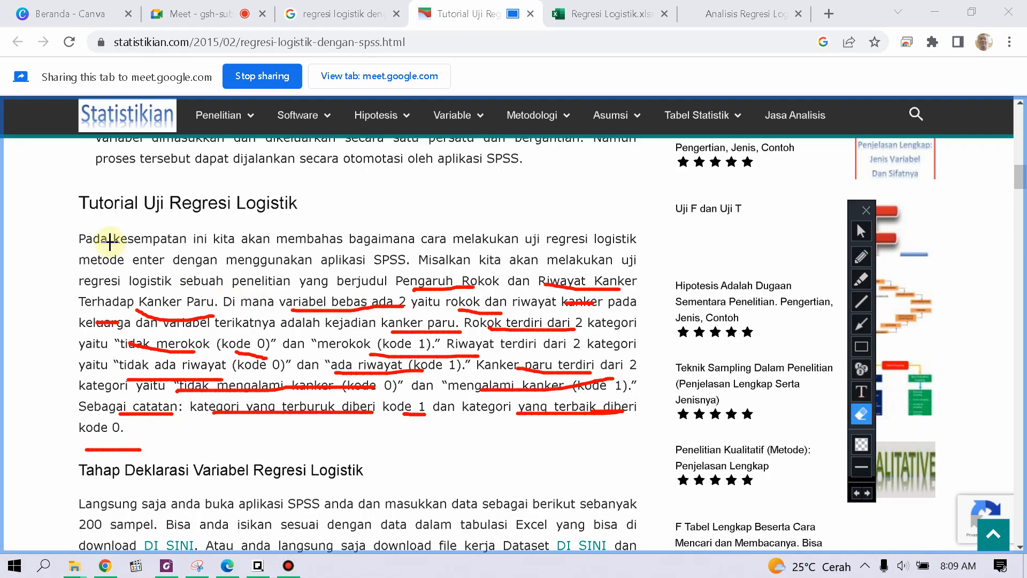
mouse_move(17, 213)
left_mouse_down()
mouse_move(202, 238)
mouse_move(702, 526)
left_mouse_up()
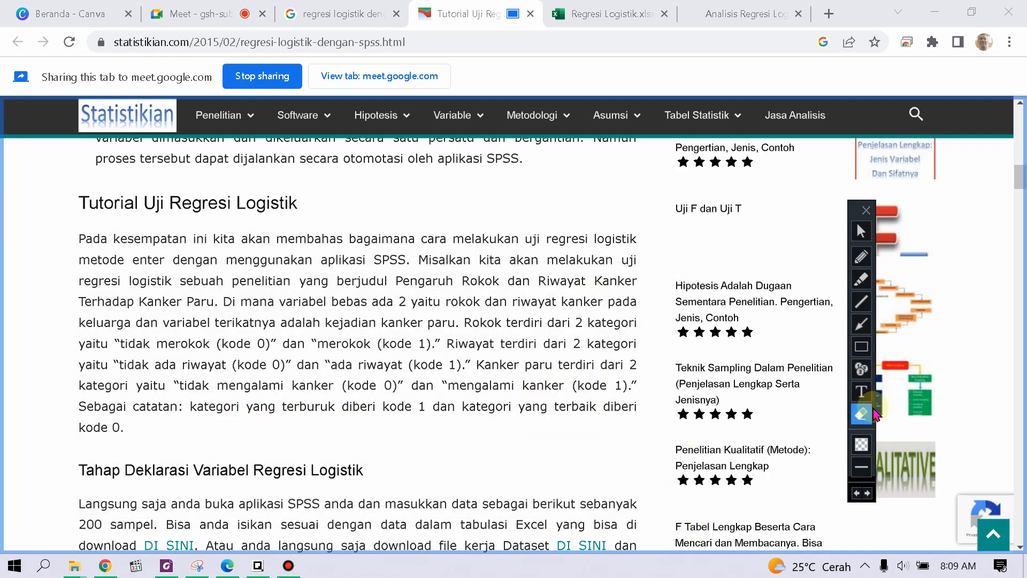
Step: Add a red three-line note: "analisis diskriminan 2 faktor dan 3 faktor bisa", "kalau diskriminan katagori itu hanya variabel tidak bebas", "logistik bebas atau tidak bebas katagori"
left_click(861, 391)
left_click(393, 185)
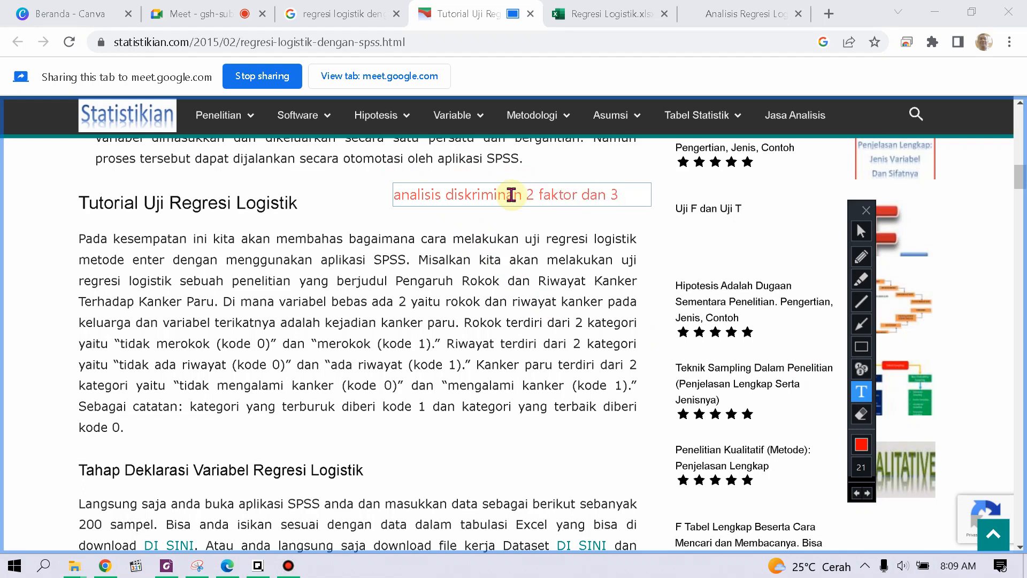
type("bisa")
key("Return")
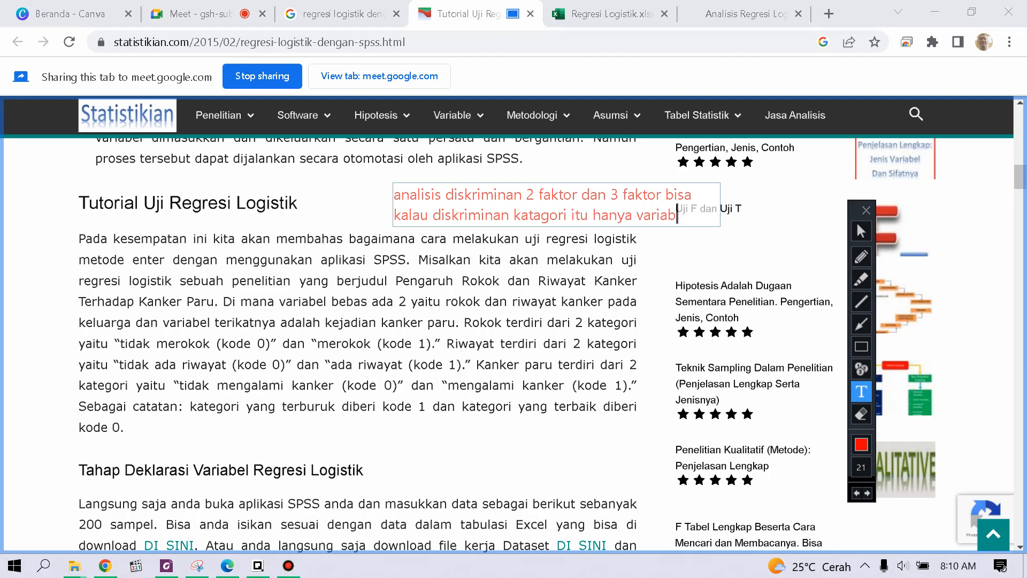
type("el")
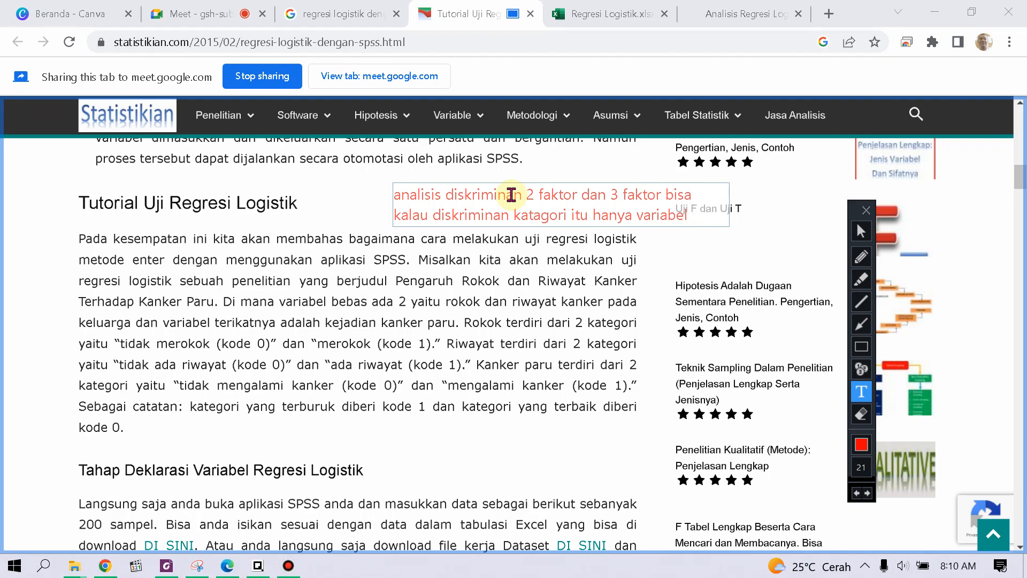
type("tidak bebas")
key("Return")
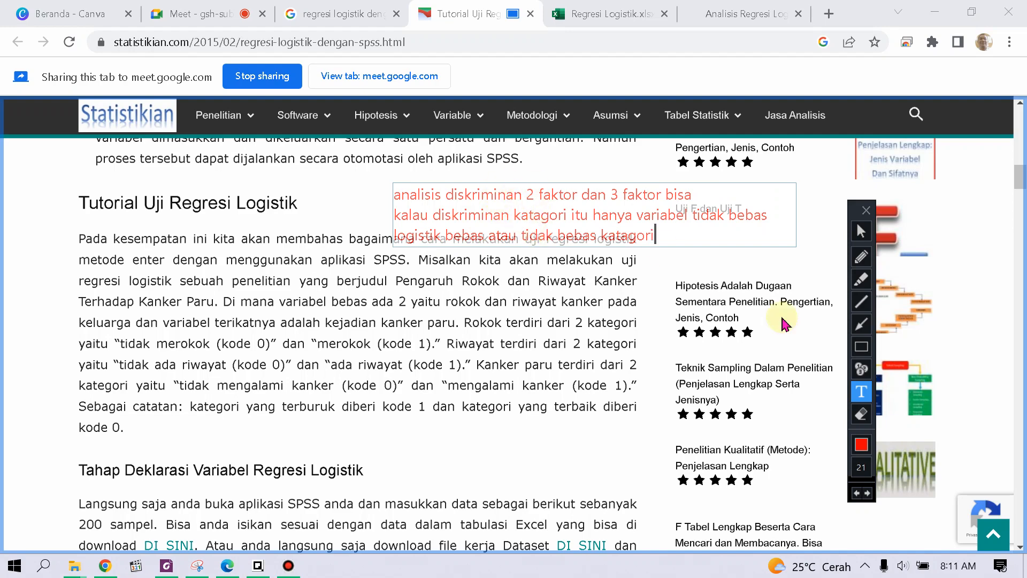
Step: Erase the red text note over the tutorial heading and restore the normal pointer
left_click(861, 414)
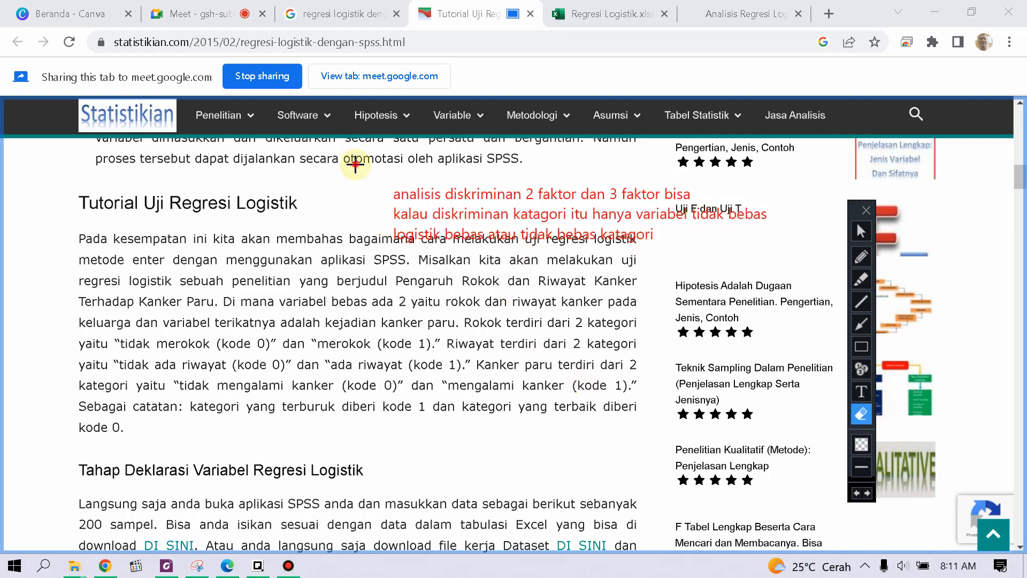
left_click_drag(355, 165, 829, 278)
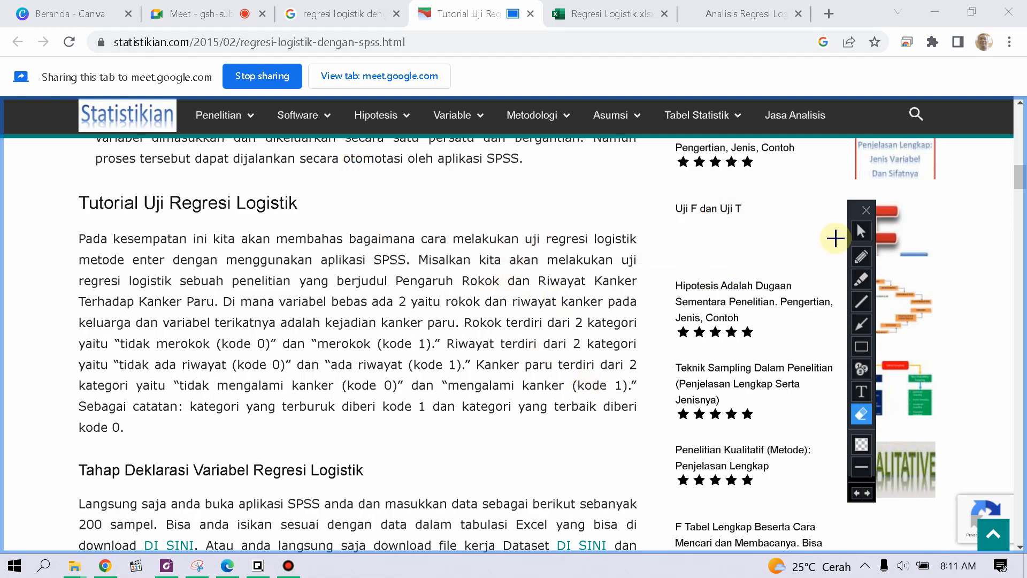
left_click(860, 231)
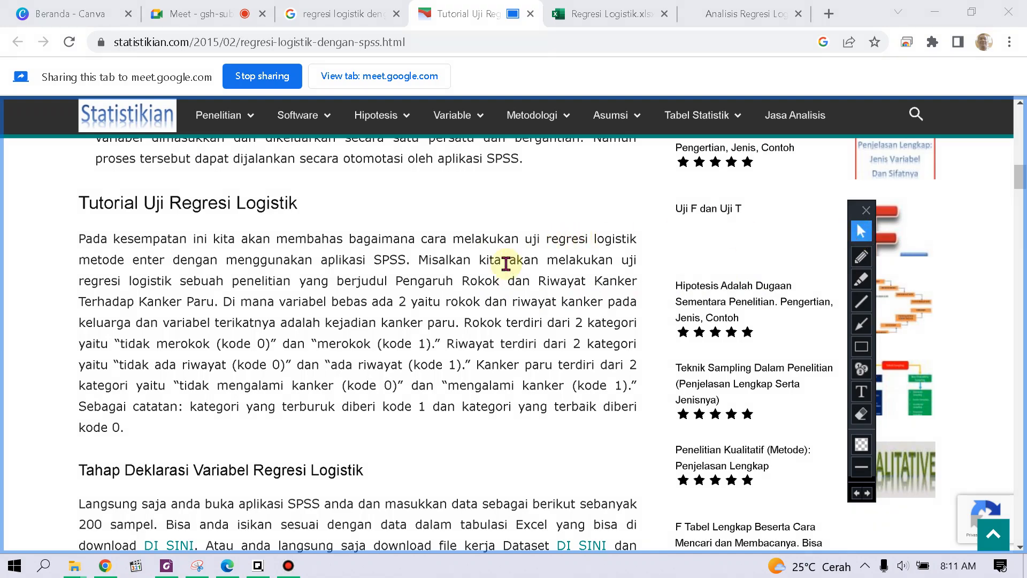
Step: Examine the dataset and Variable View examples in the "Tahap Deklarasi Variabel Regresi Logistik" section
scroll(459, 298, "down", 4)
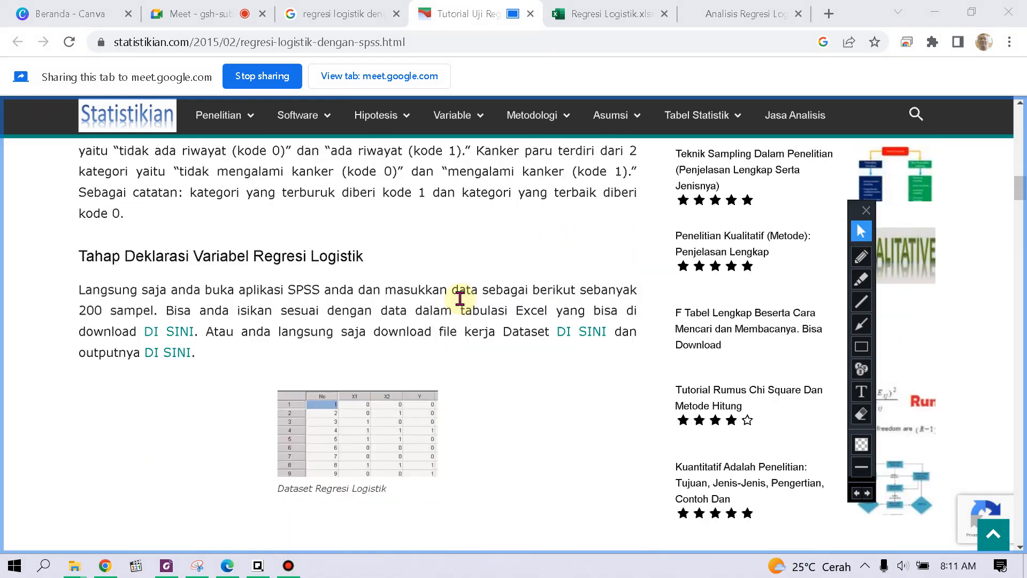
scroll(460, 299, "down", 4)
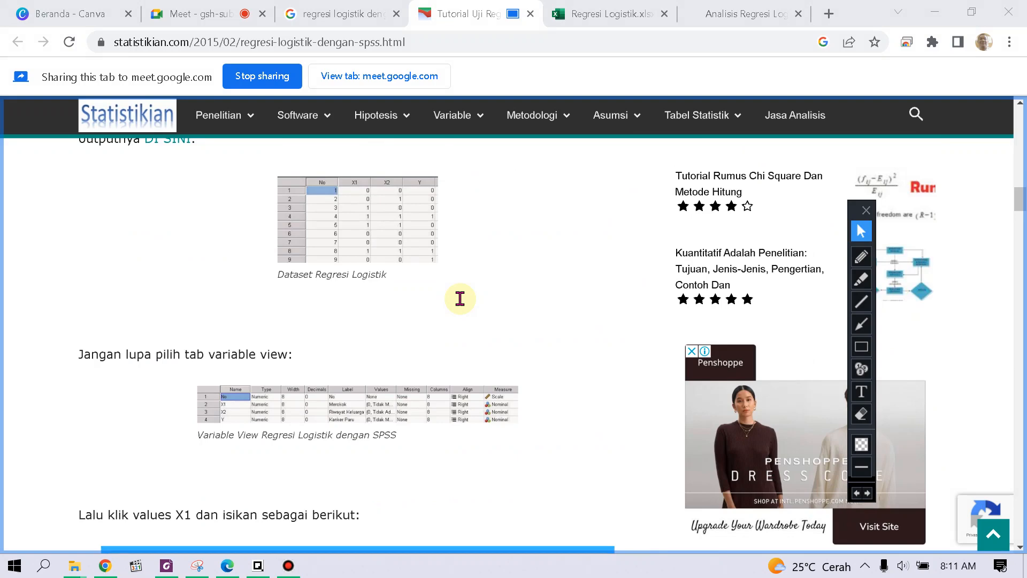
scroll(460, 298, "down", 4)
scroll(460, 299, "up", 6)
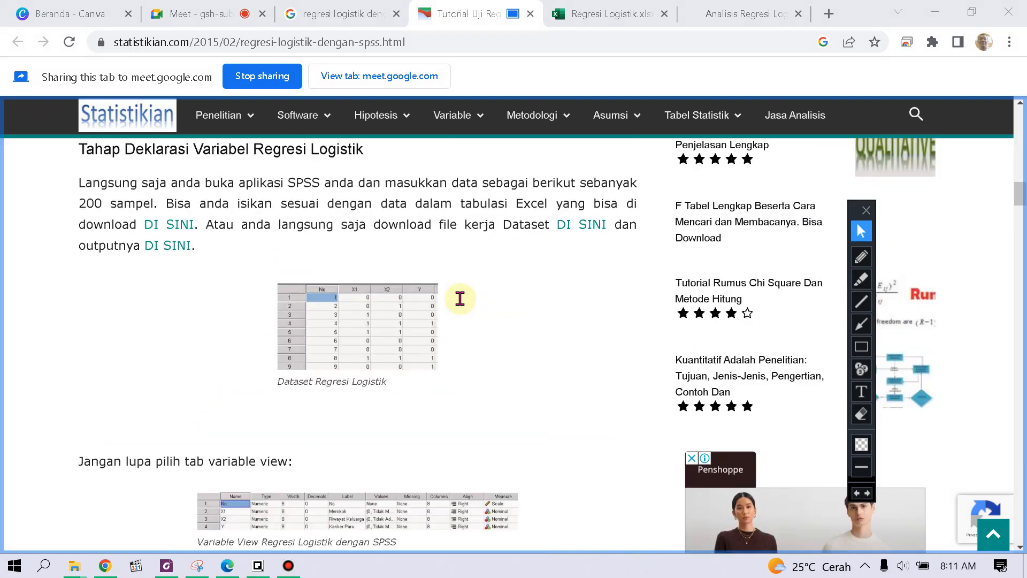
scroll(459, 298, "down", 2)
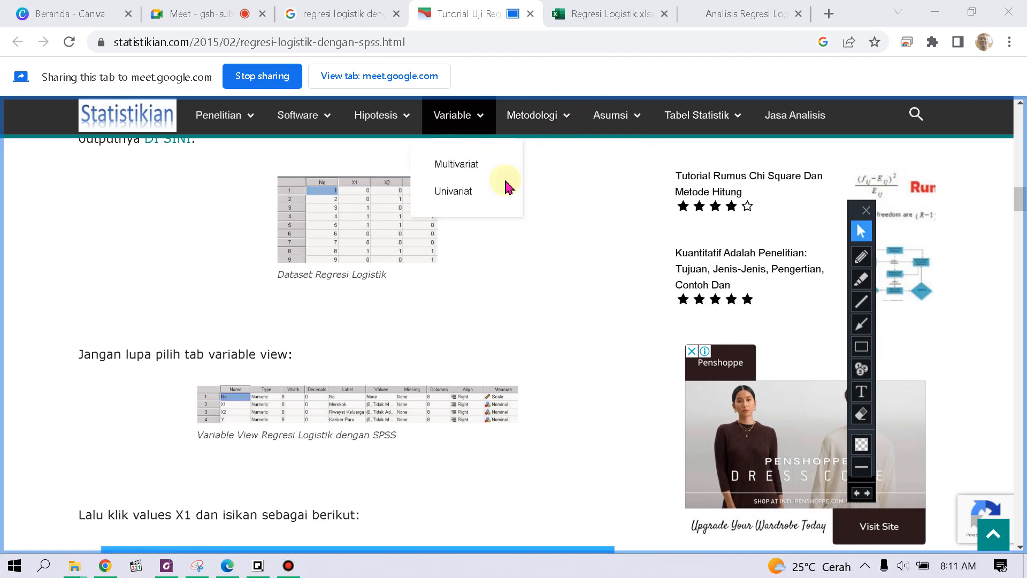
Step: Return to the Meet call and stop presenting the article tab
left_click(209, 16)
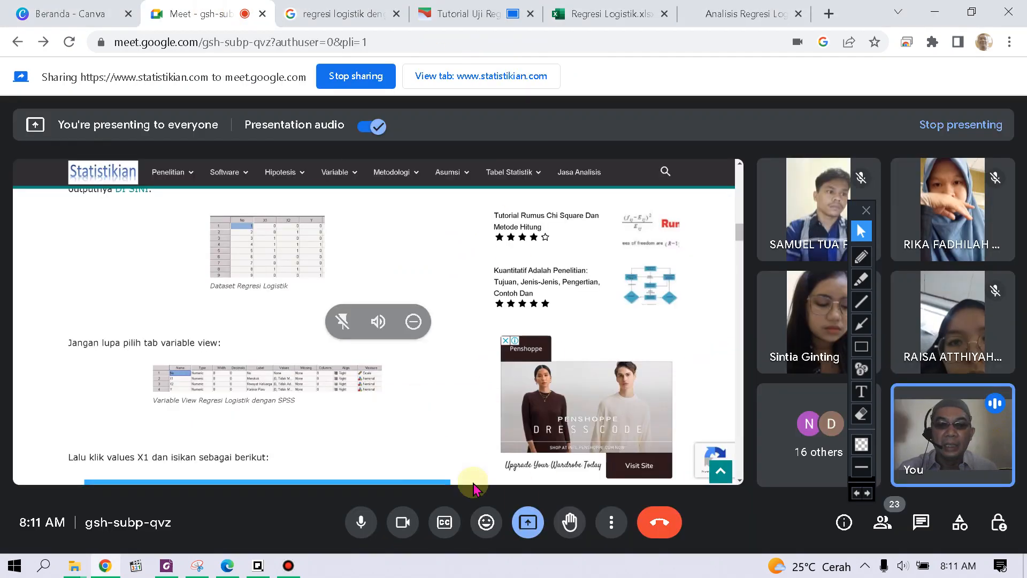
left_click(533, 525)
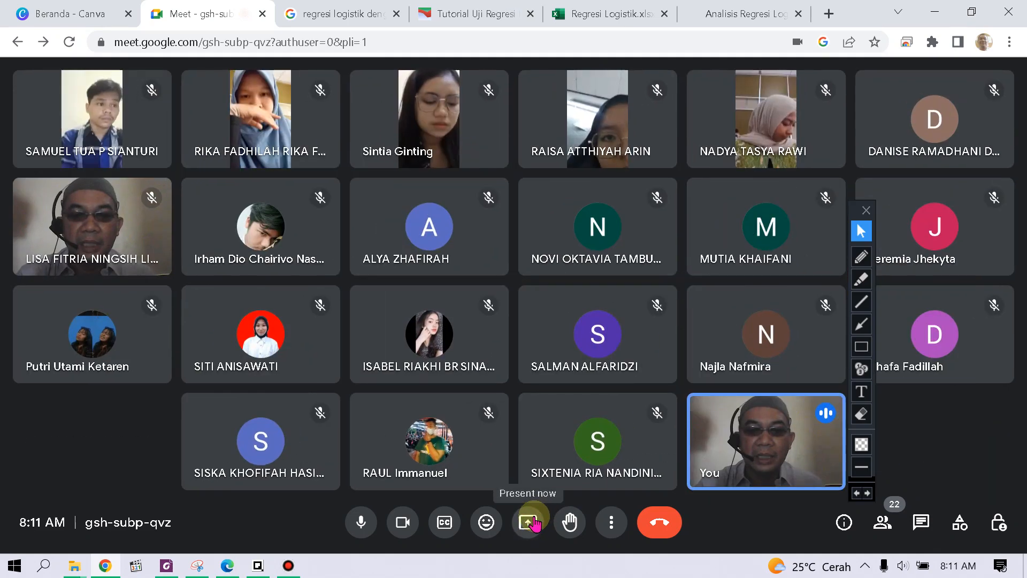
left_click(530, 523)
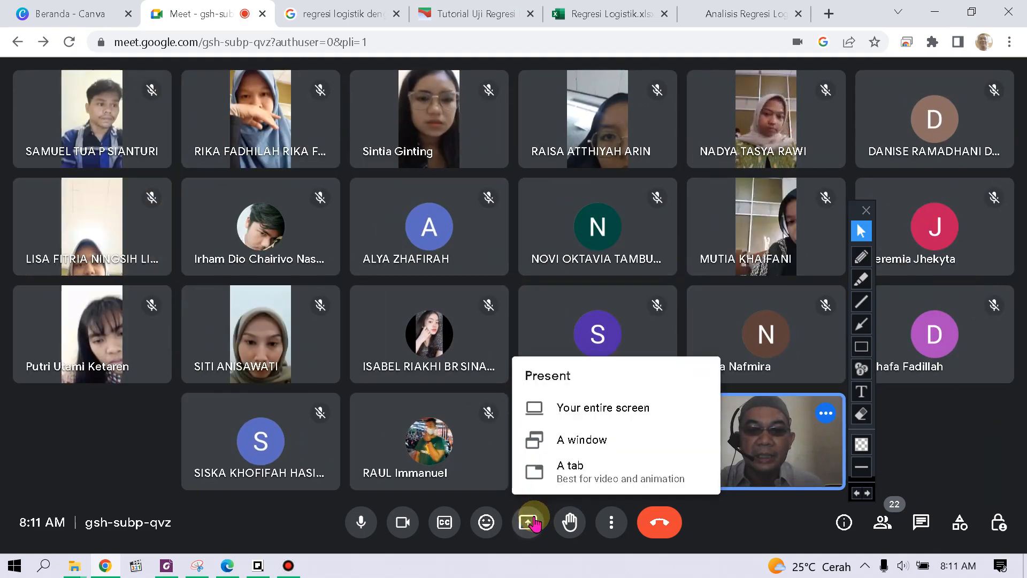
left_click(587, 444)
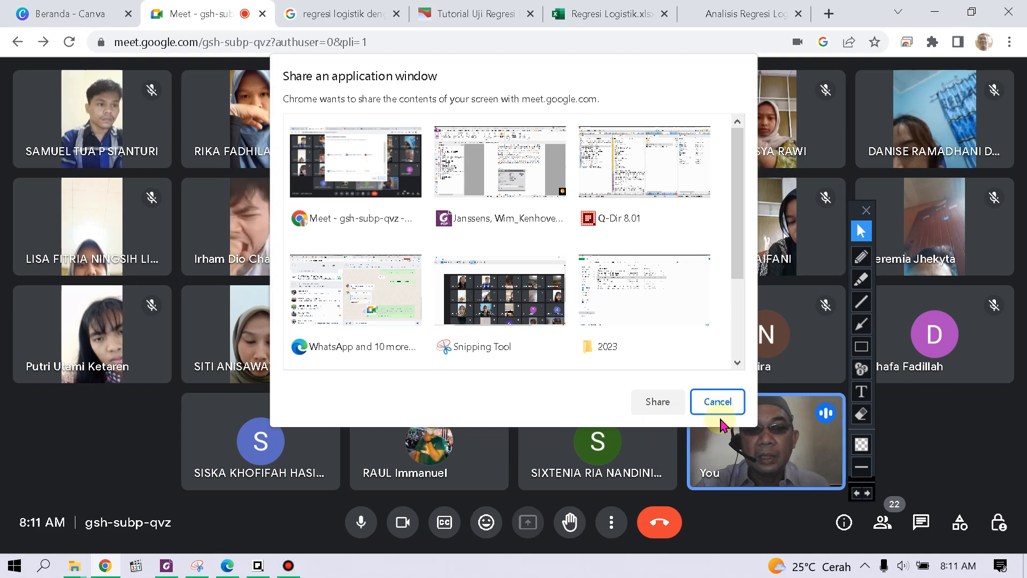
left_click(717, 401)
Step: Present the entire screen to everyone in the Meet call
left_click(527, 523)
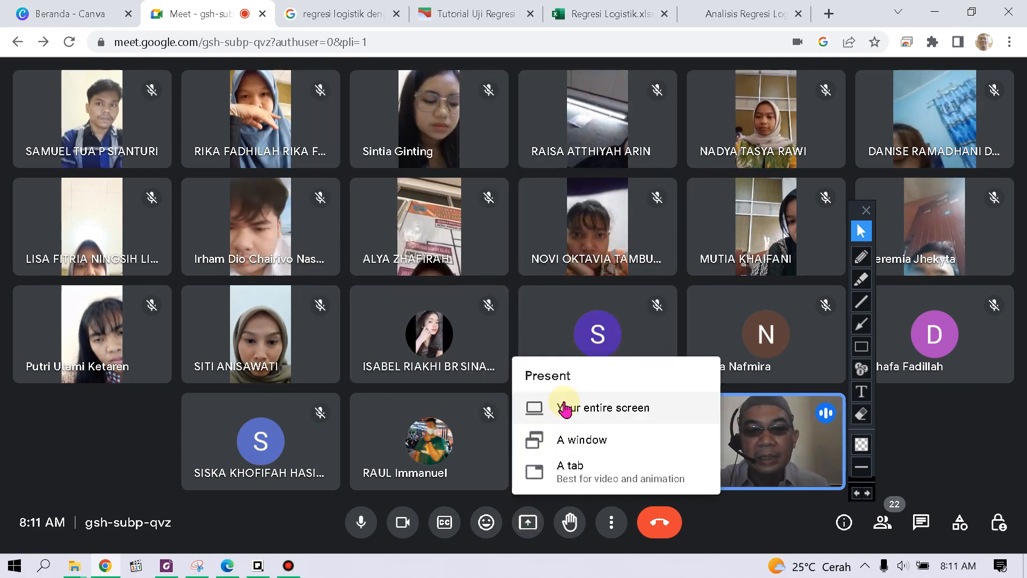
left_click(465, 409)
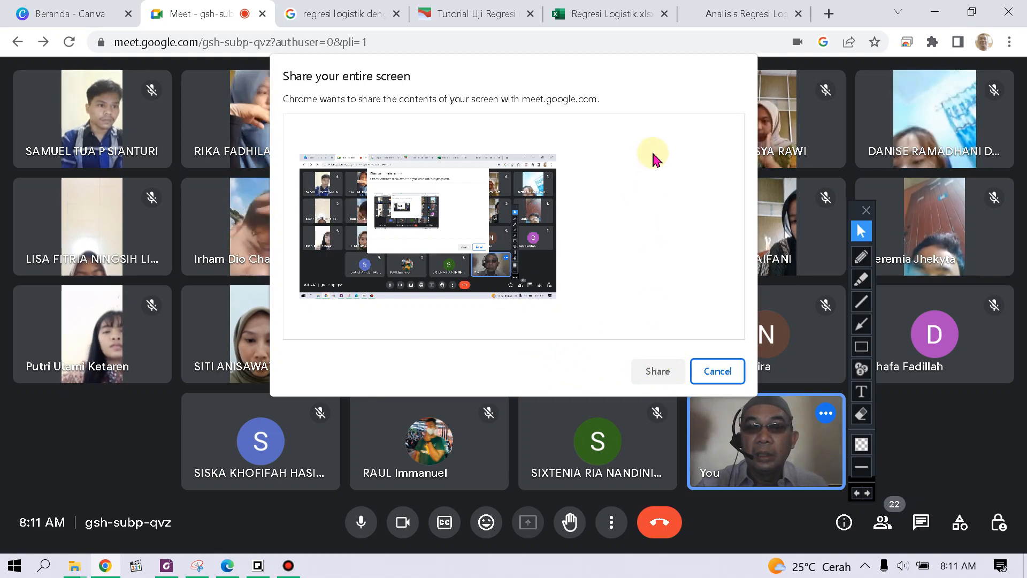
left_click(654, 370)
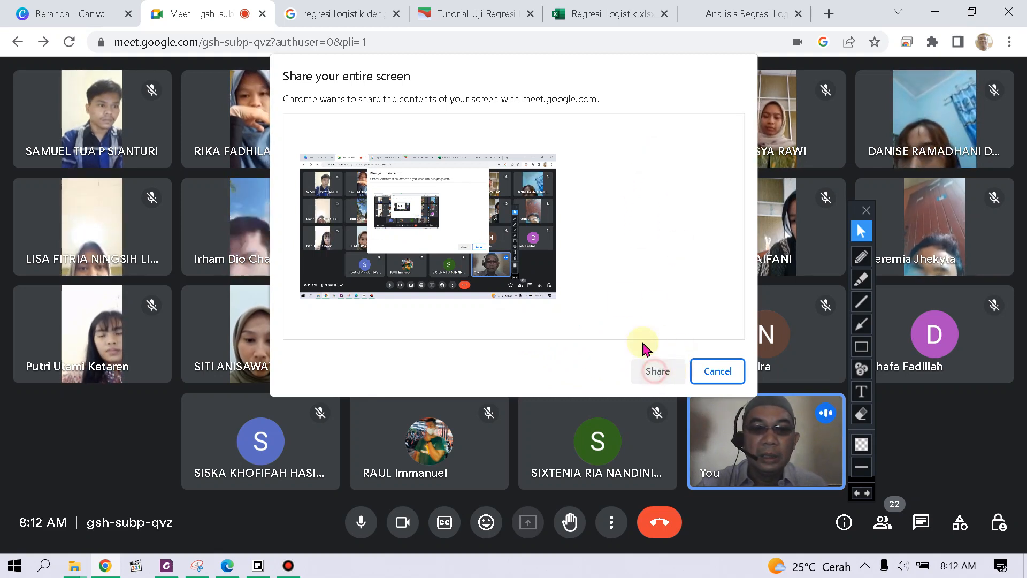
left_click(505, 246)
left_click(657, 370)
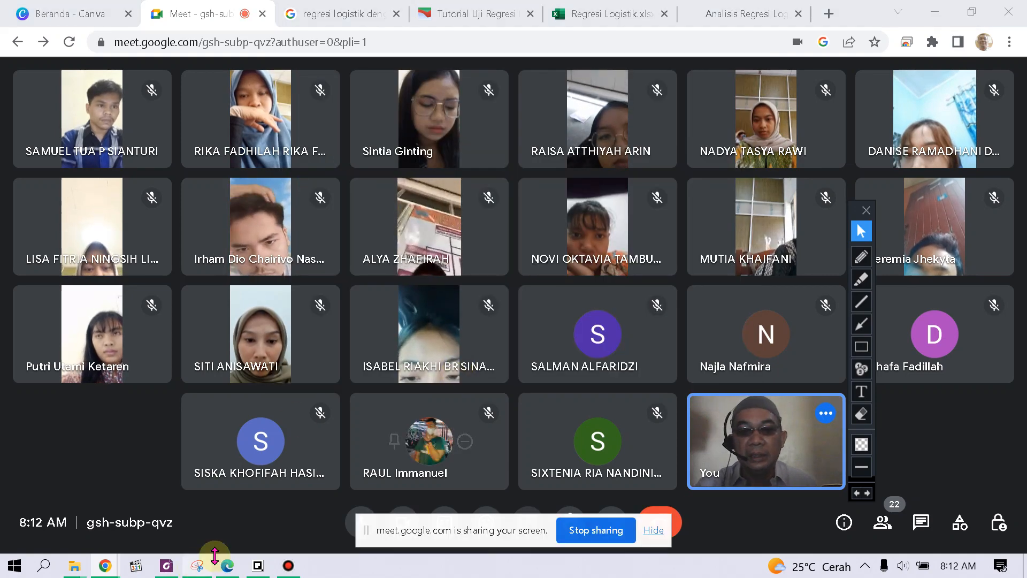
Step: Open the Regresi Logistik workbook and view its title rows and the No, X1, X2 and Y columns
mouse_move(166, 568)
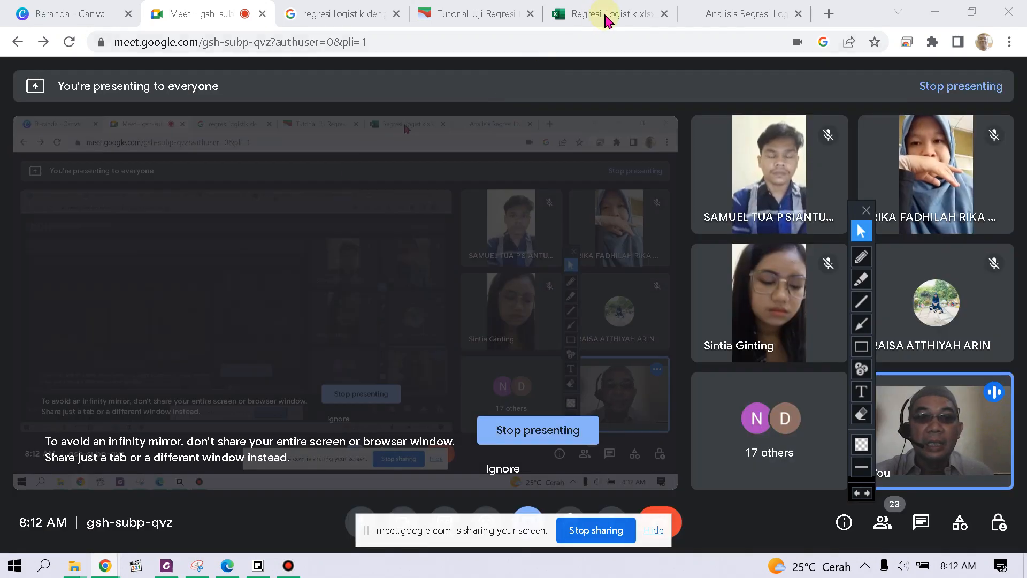
left_click(608, 16)
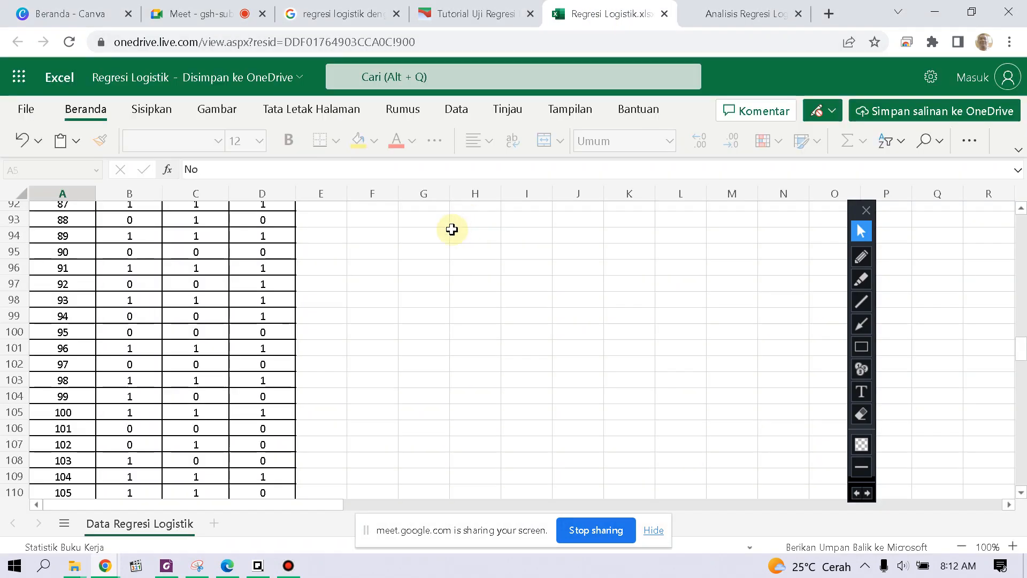
scroll(211, 339, "up", 20)
scroll(212, 342, "down", 3)
scroll(212, 342, "up", 1)
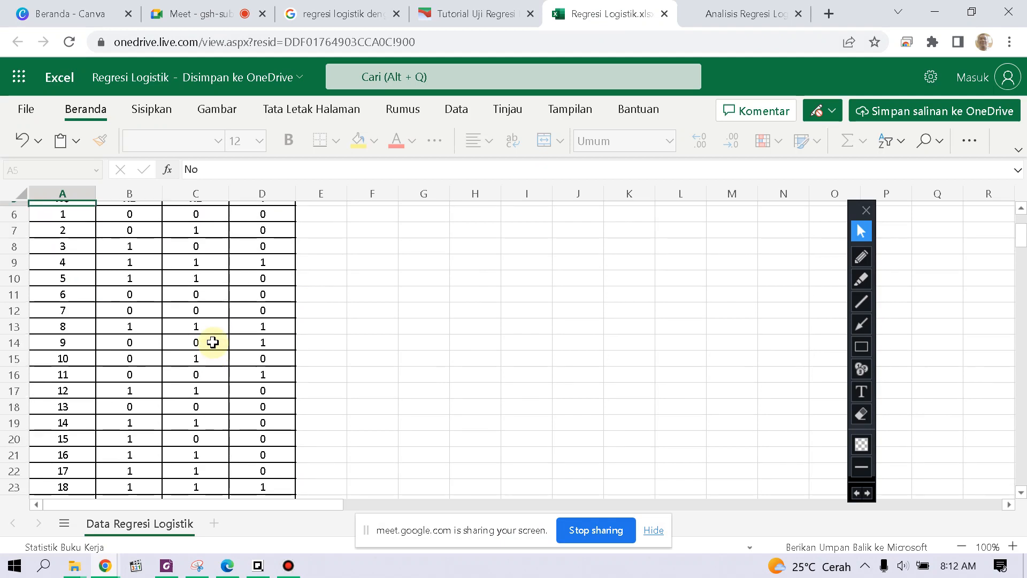
scroll(212, 343, "up", 2)
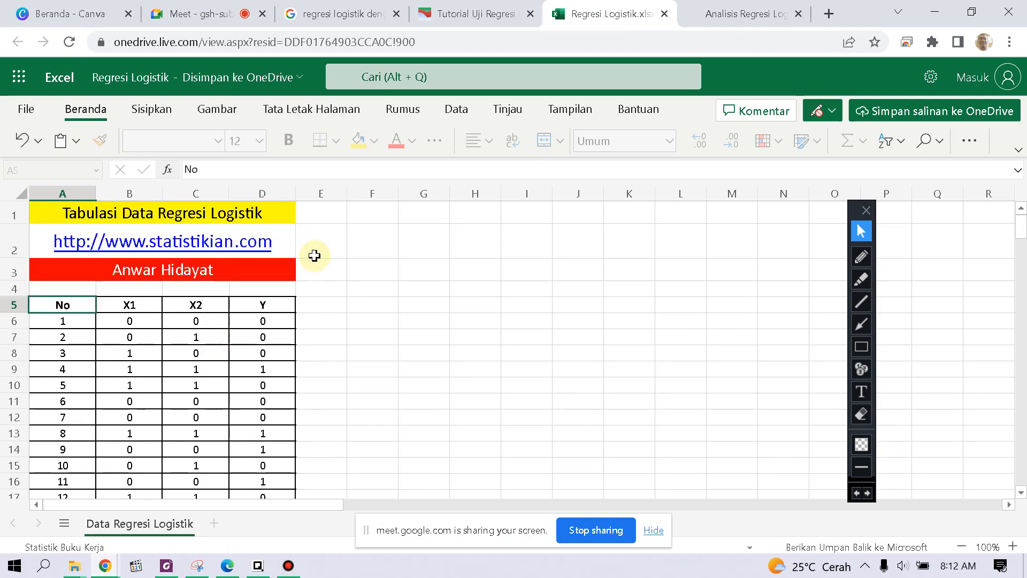
Step: Close the Q-Dir file manager and the Microsoft Edge window
left_click(16, 570)
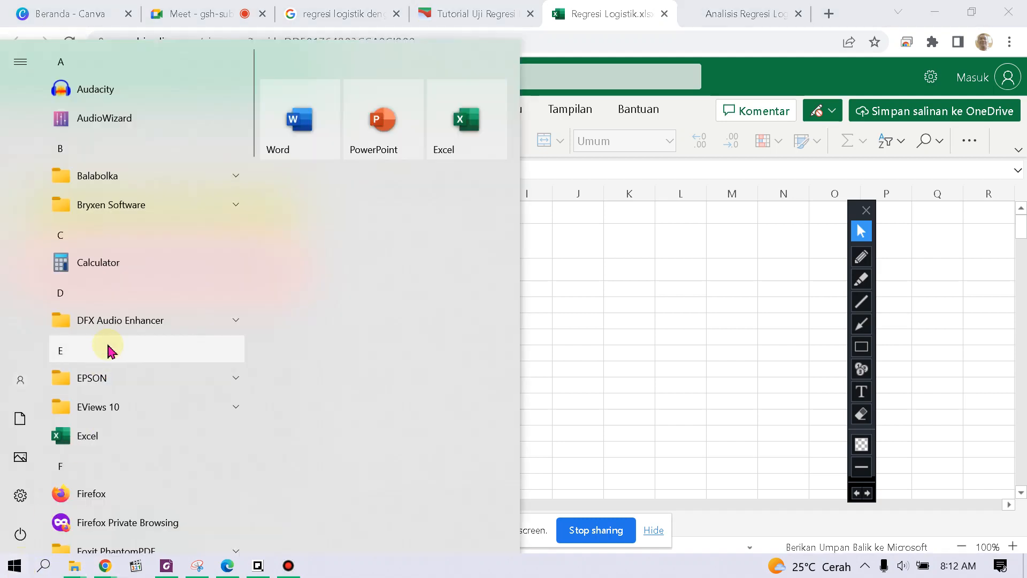
right_click(227, 569)
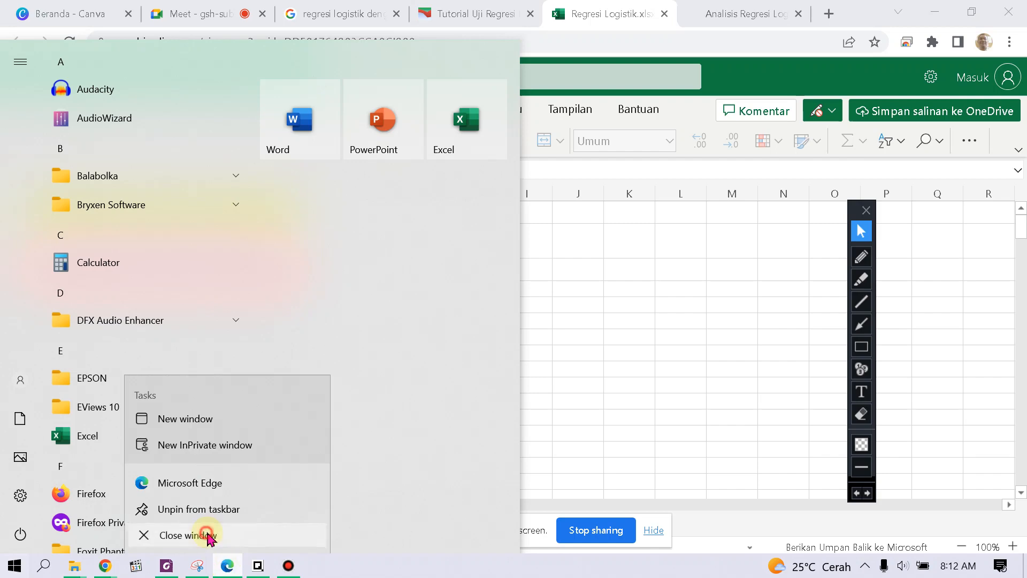
left_click(216, 572)
right_click(264, 570)
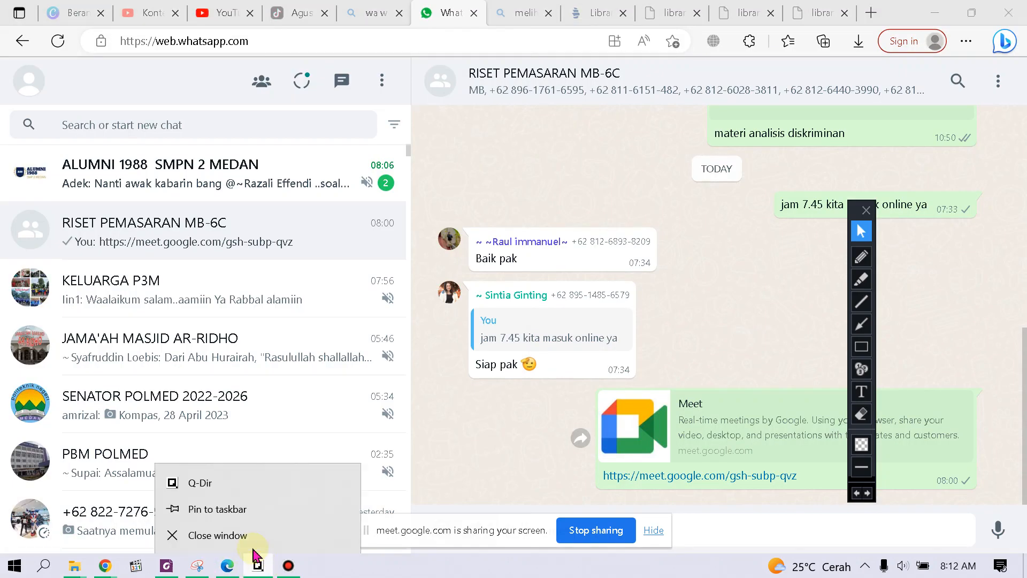
left_click(251, 533)
left_click(14, 565)
left_click(1010, 12)
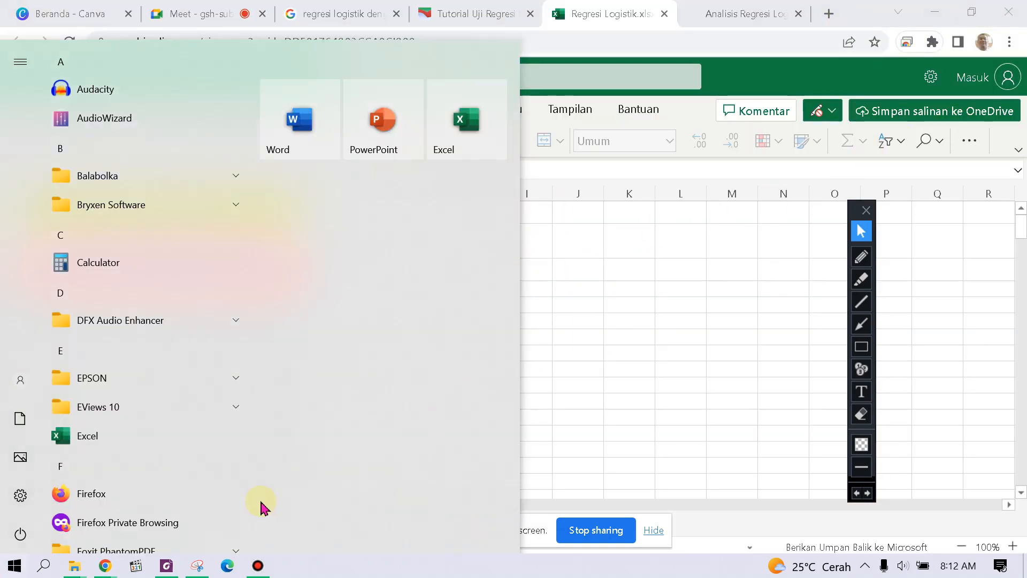
Step: Launch SPSS 15.0 for Windows from the installed programs
left_click(16, 568)
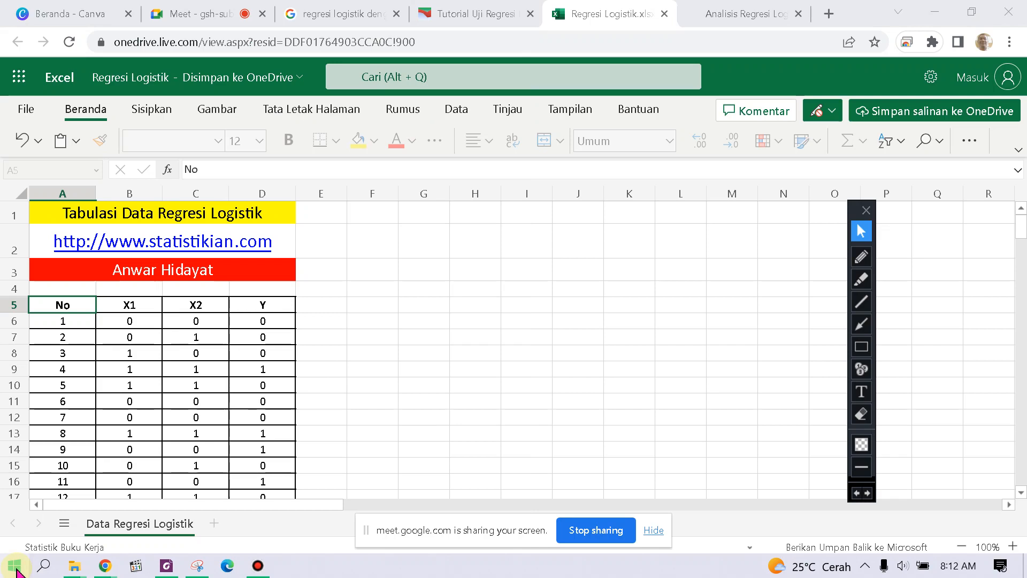
left_click(15, 566)
scroll(133, 321, "down", 10)
scroll(124, 287, "down", 10)
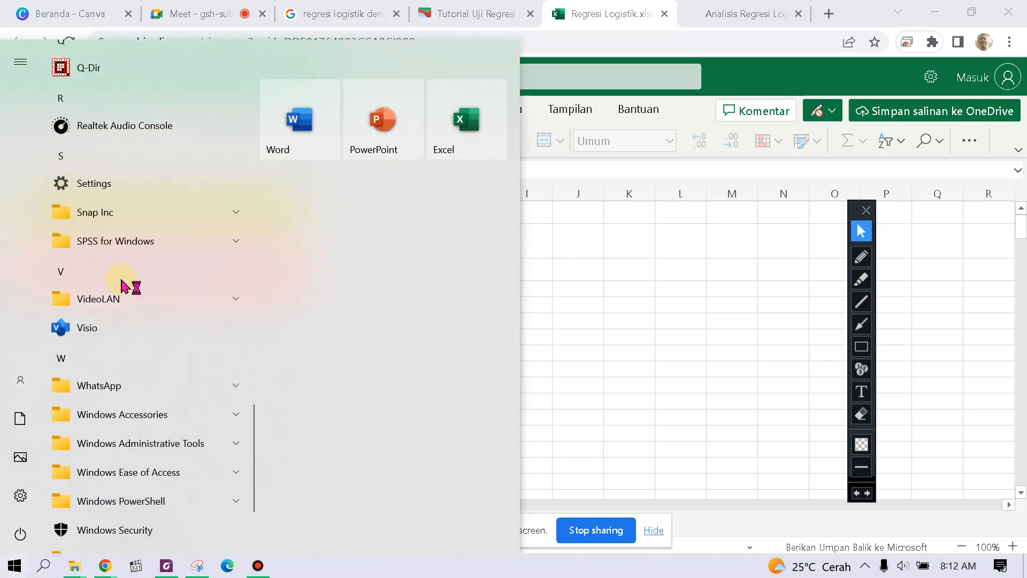
left_click(154, 242)
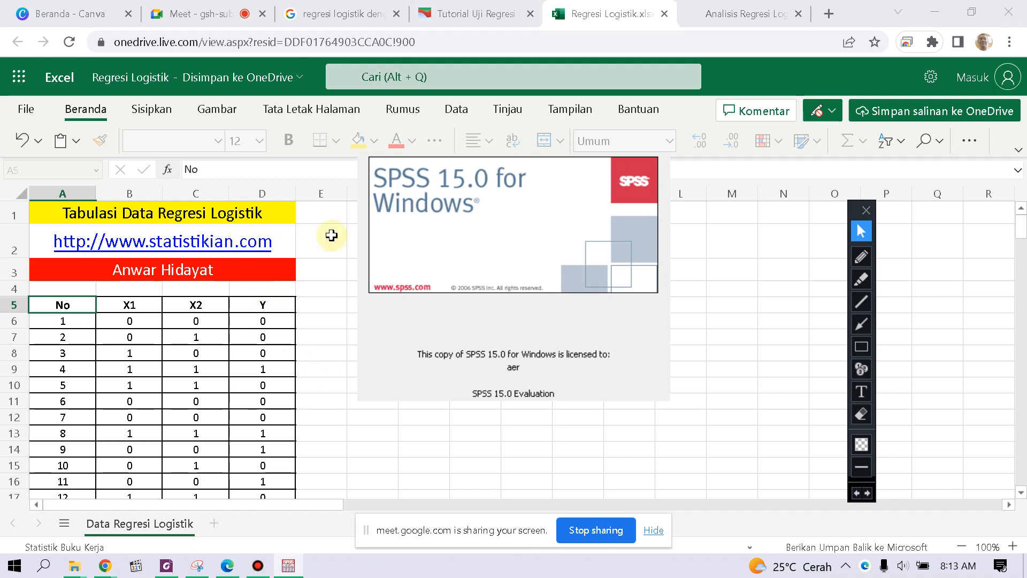
Step: Examine the records of the Regresi Logistik worksheet from the first row down to the end of the table
left_click(460, 16)
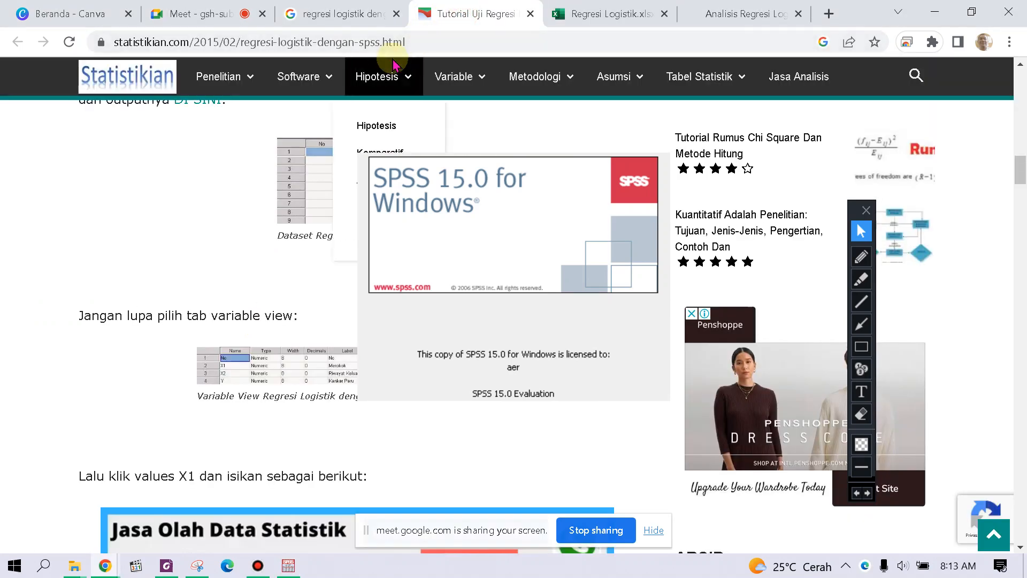
left_click(584, 16)
scroll(304, 269, "down", 2)
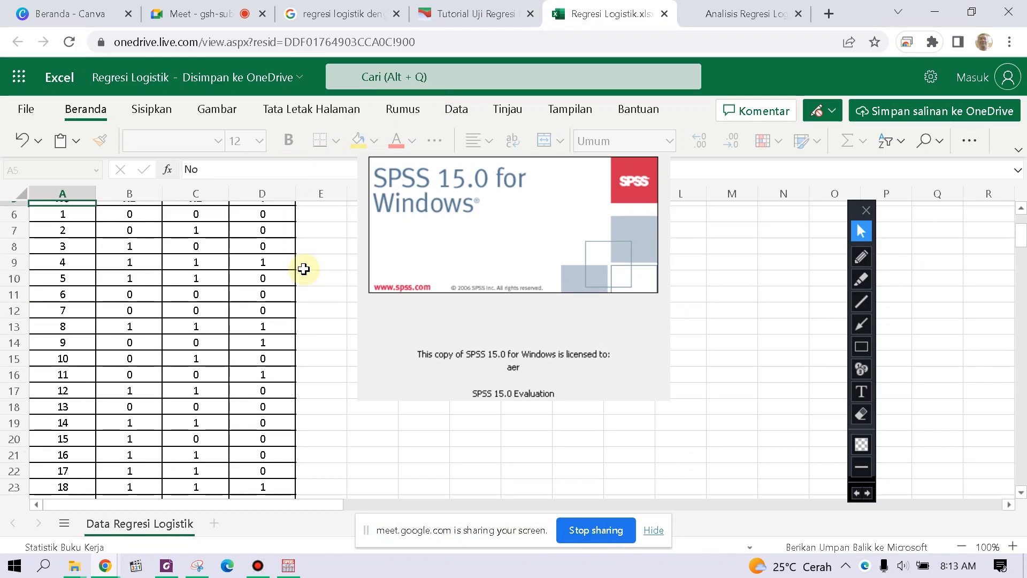
scroll(319, 355, "up", 2)
scroll(229, 355, "down", 15)
scroll(228, 356, "down", 20)
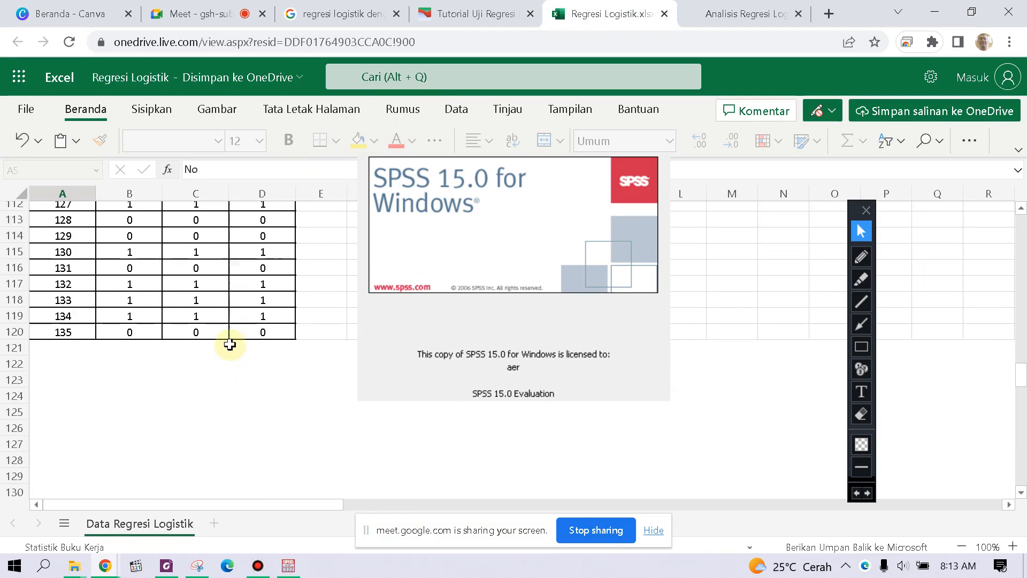
scroll(229, 353, "up", 20)
scroll(229, 345, "down", 4)
scroll(230, 345, "down", 13)
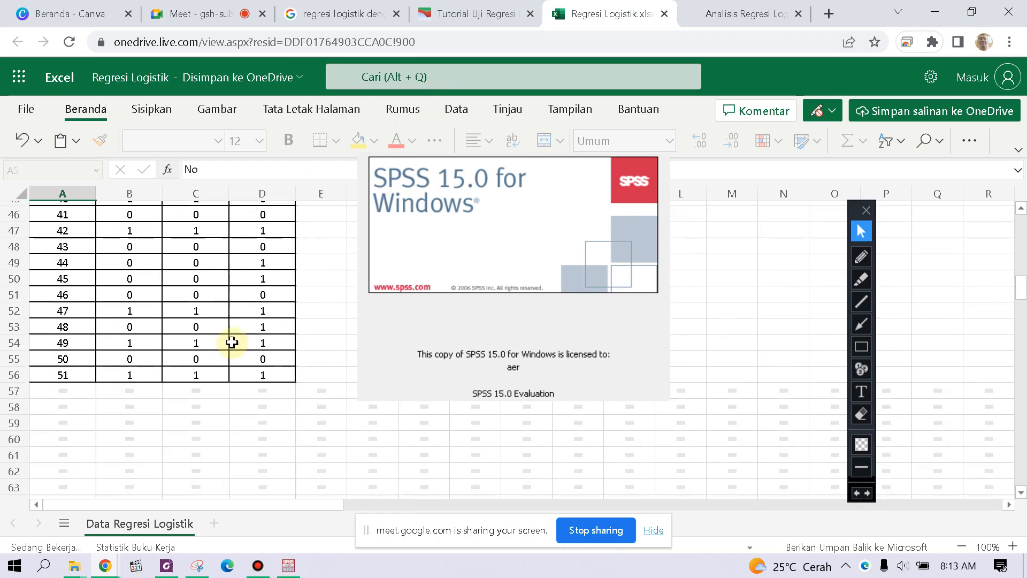
left_click_drag(1021, 302, 1021, 481)
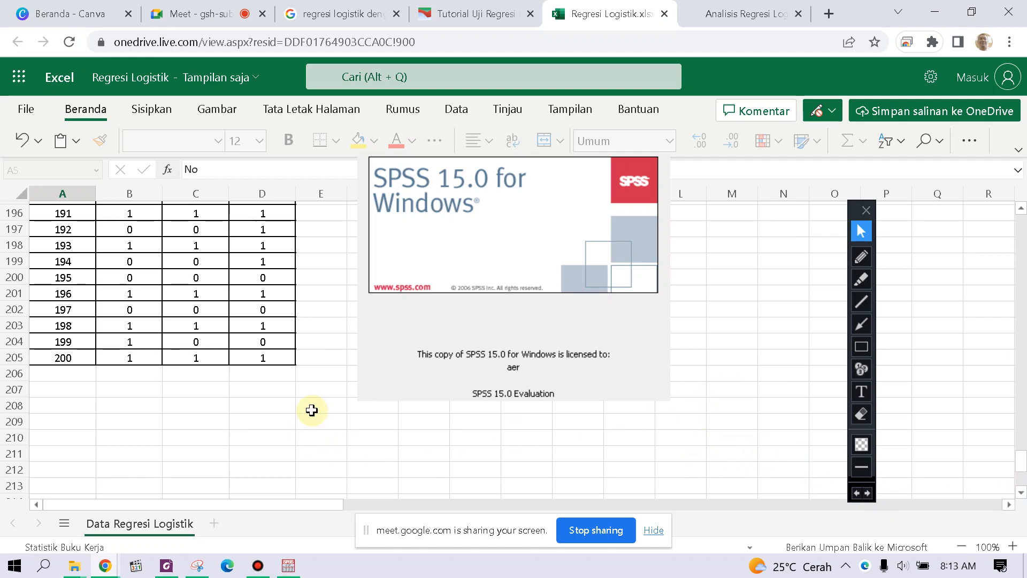
Step: Review the article's regression methods and "Tutorial Uji Regresi Logistik" section, glancing at the blank SPSS Data Editor and the data worksheet
left_click(471, 13)
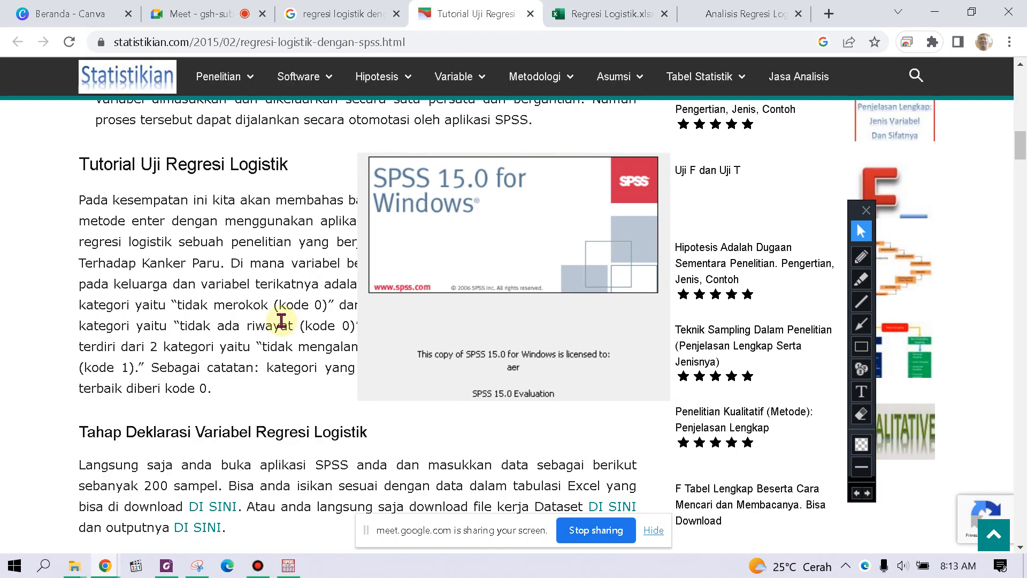
scroll(281, 321, "up", 2)
scroll(281, 321, "up", 2)
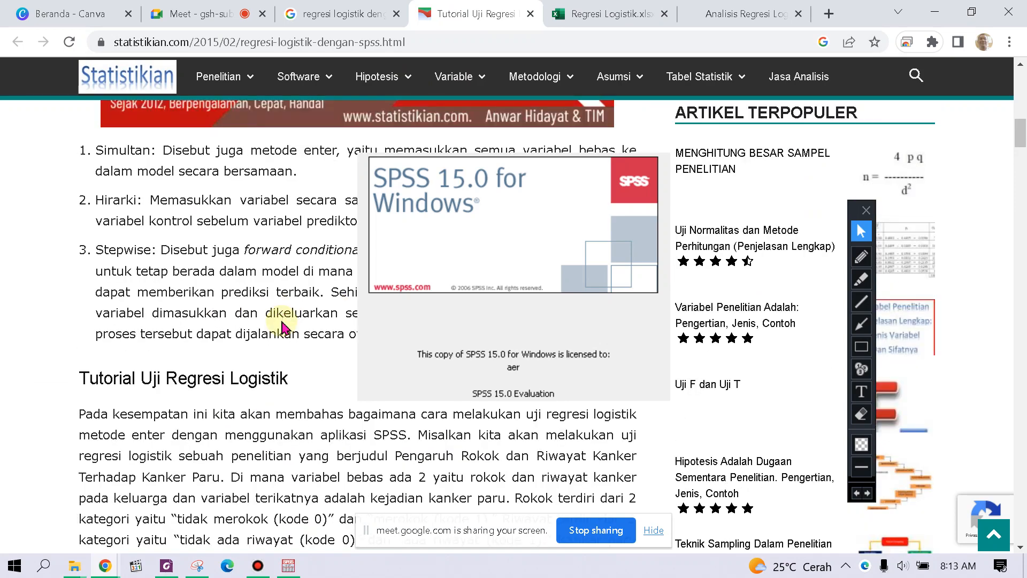
scroll(283, 328, "down", 2)
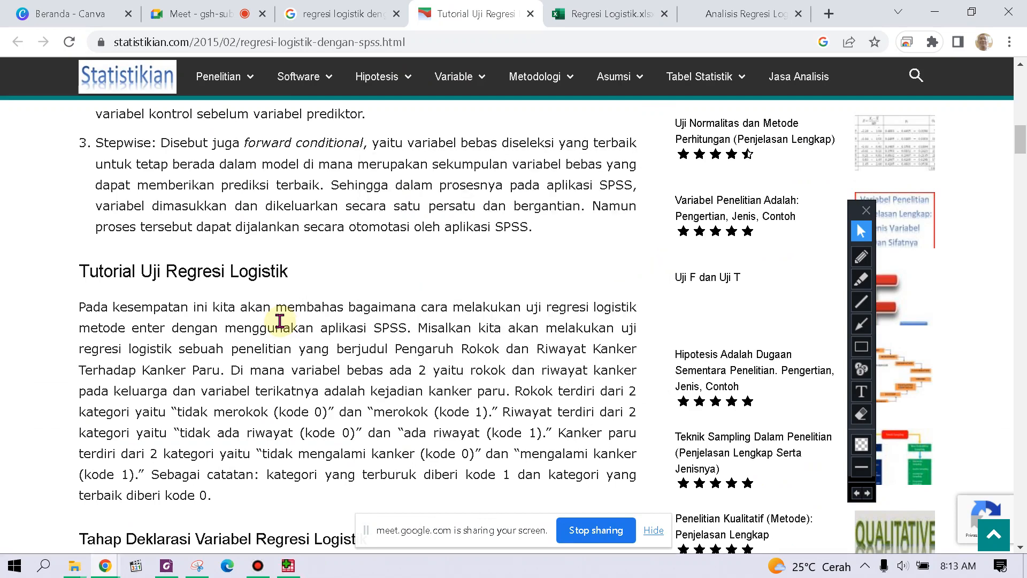
left_click(292, 569)
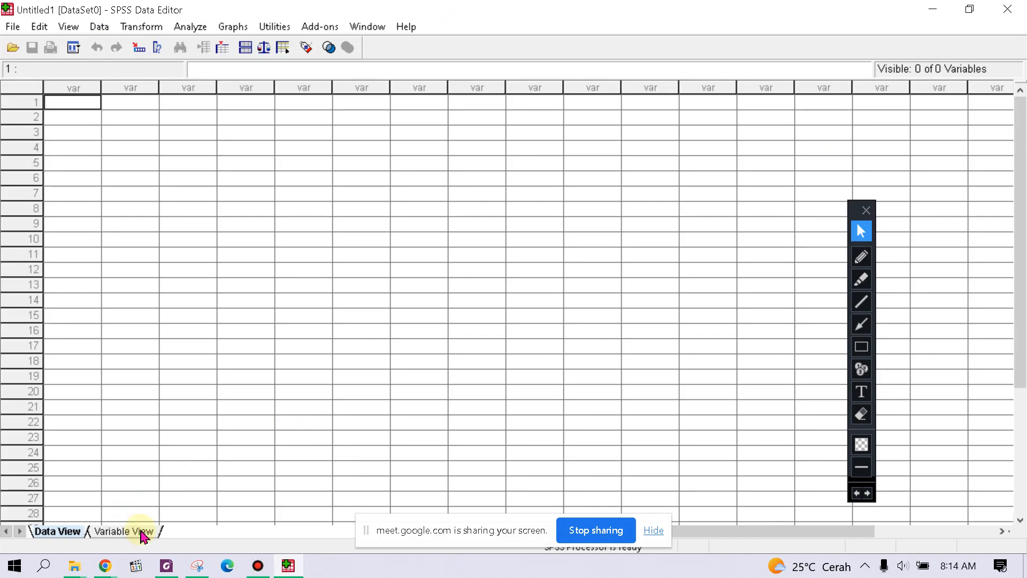
left_click(105, 569)
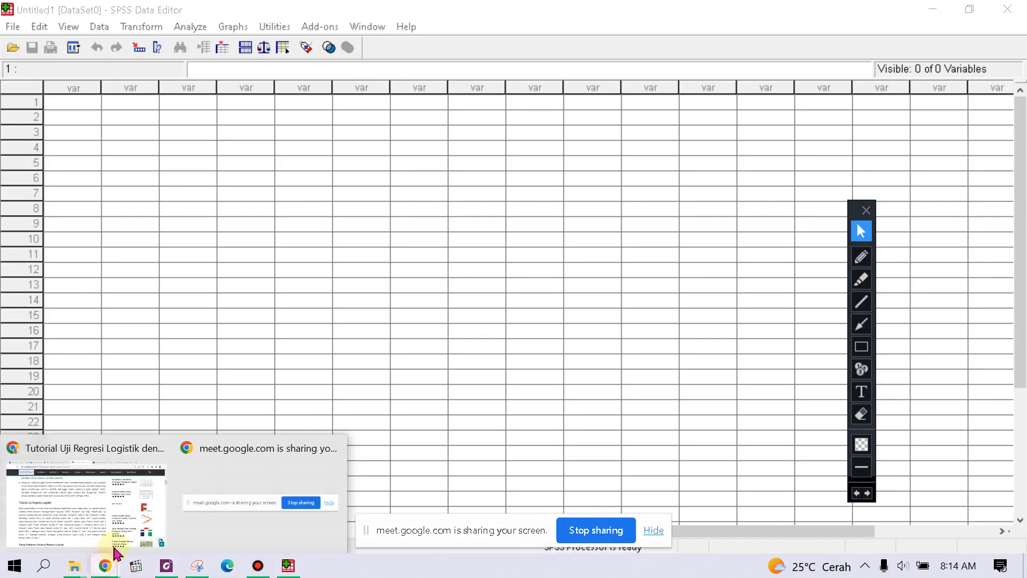
left_click(98, 518)
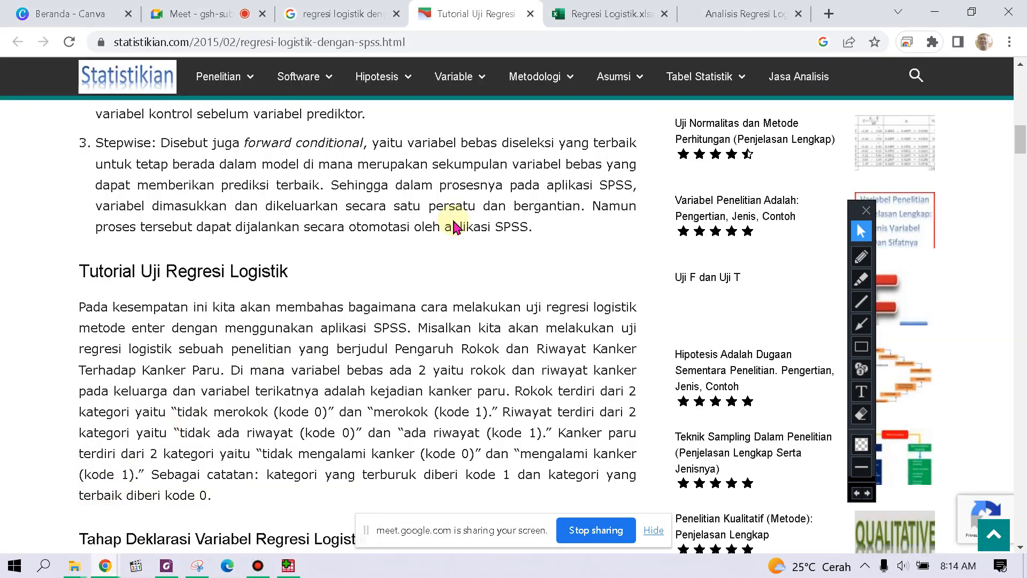
left_click(610, 13)
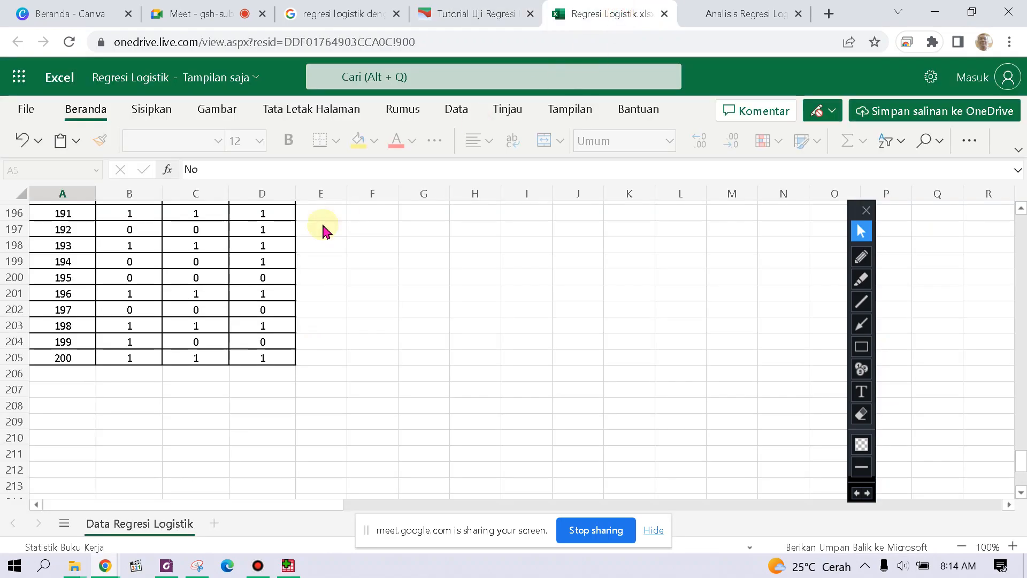
left_click(459, 15)
scroll(327, 225, "up", 4)
scroll(327, 230, "up", 5)
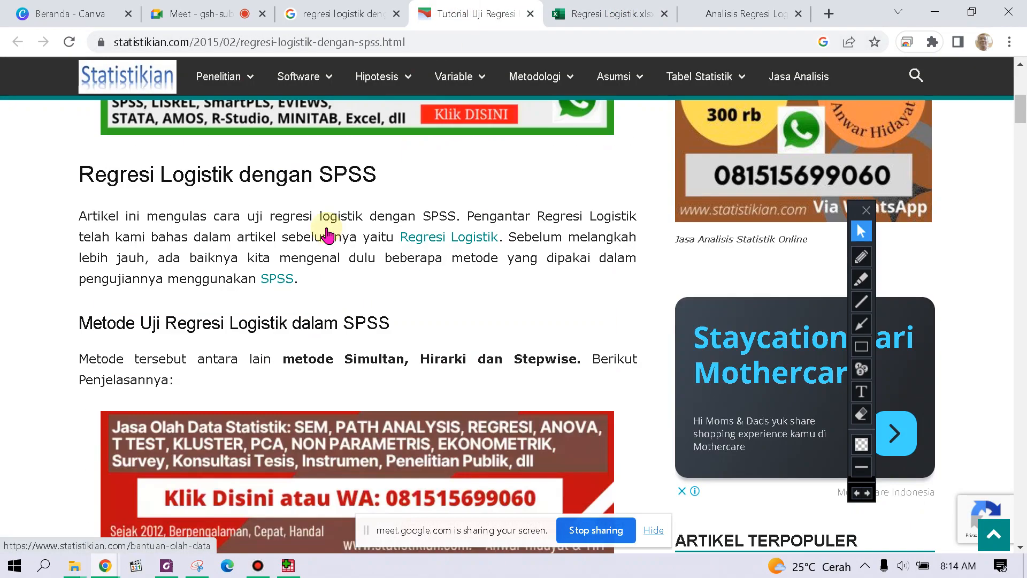
scroll(327, 229, "down", 12)
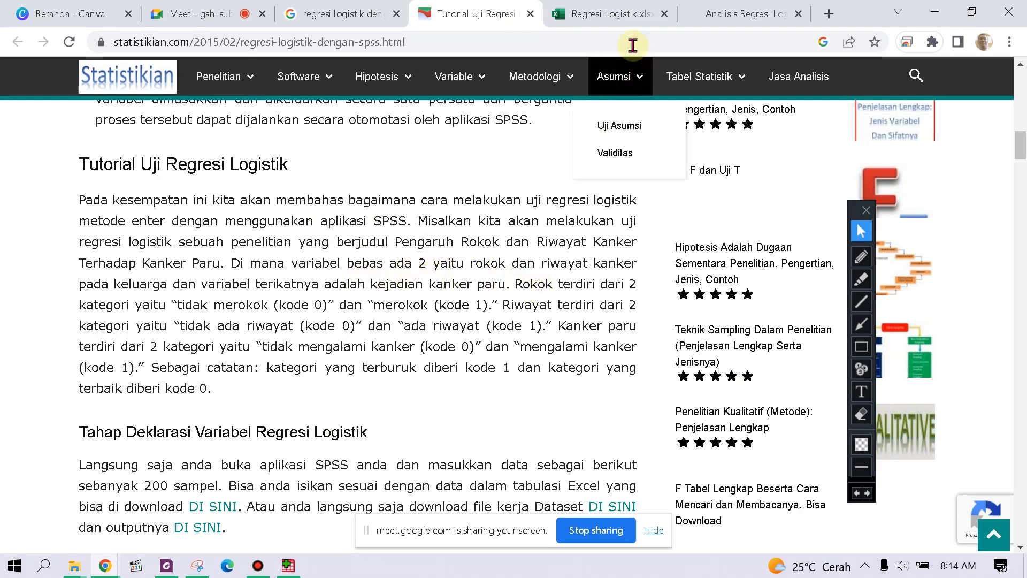
Step: Check the X1, X2 and Y headings at the start of the Regresi Logistik worksheet and switch to the SPSS Data Editor
left_click(599, 14)
scroll(356, 266, "up", 15)
scroll(358, 267, "up", 20)
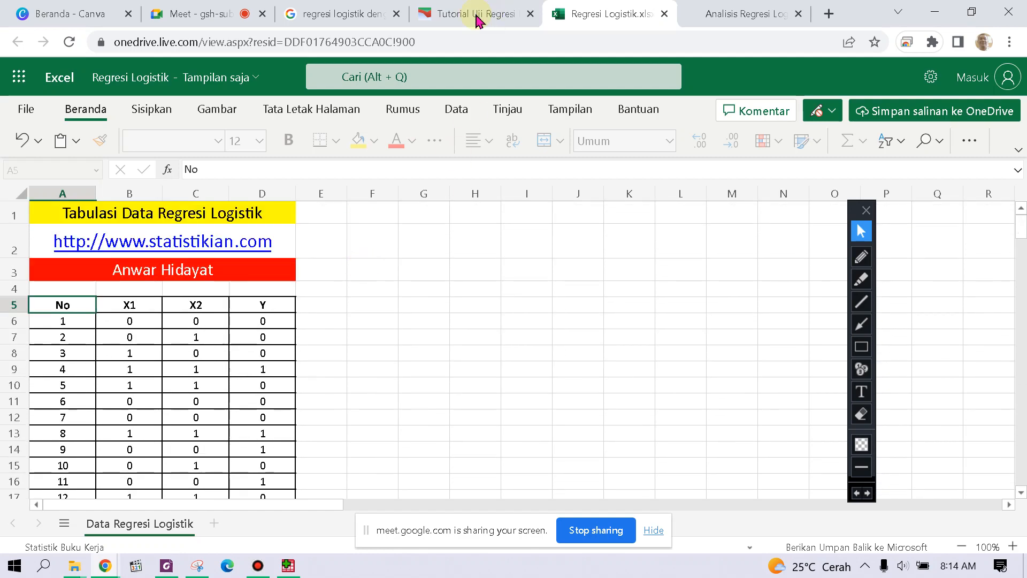
left_click(493, 13)
left_click(293, 570)
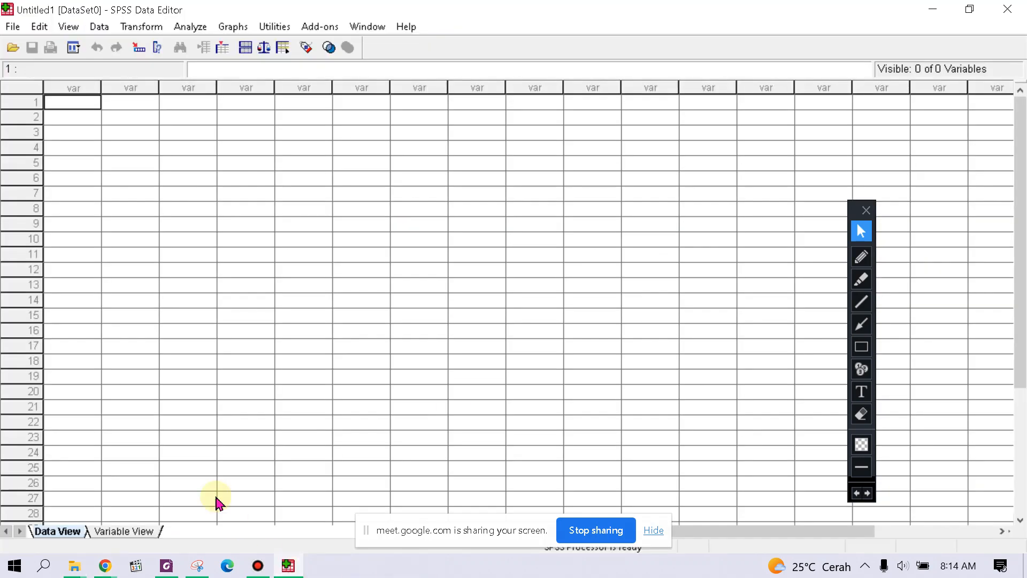
type("x1")
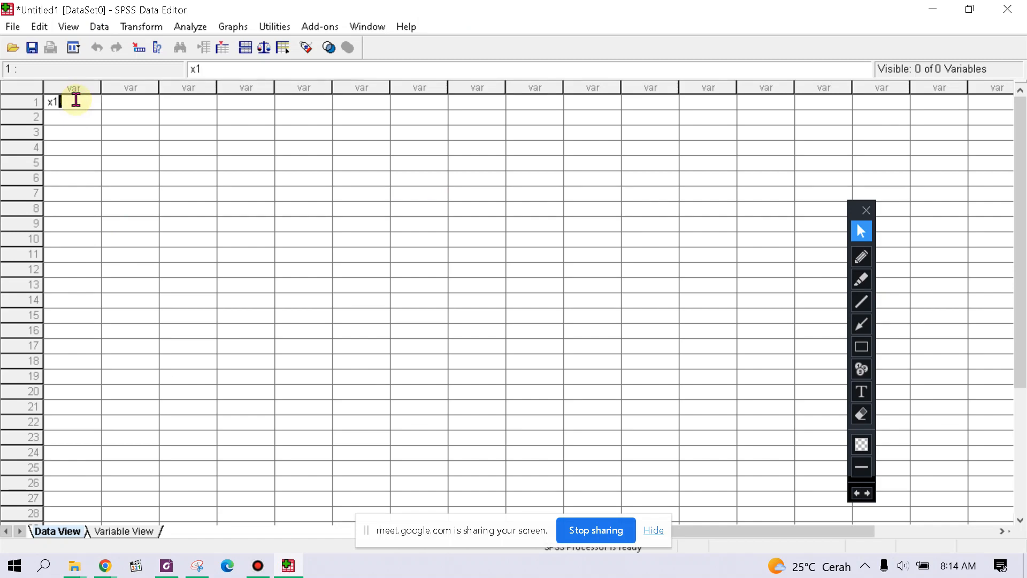
key("Return")
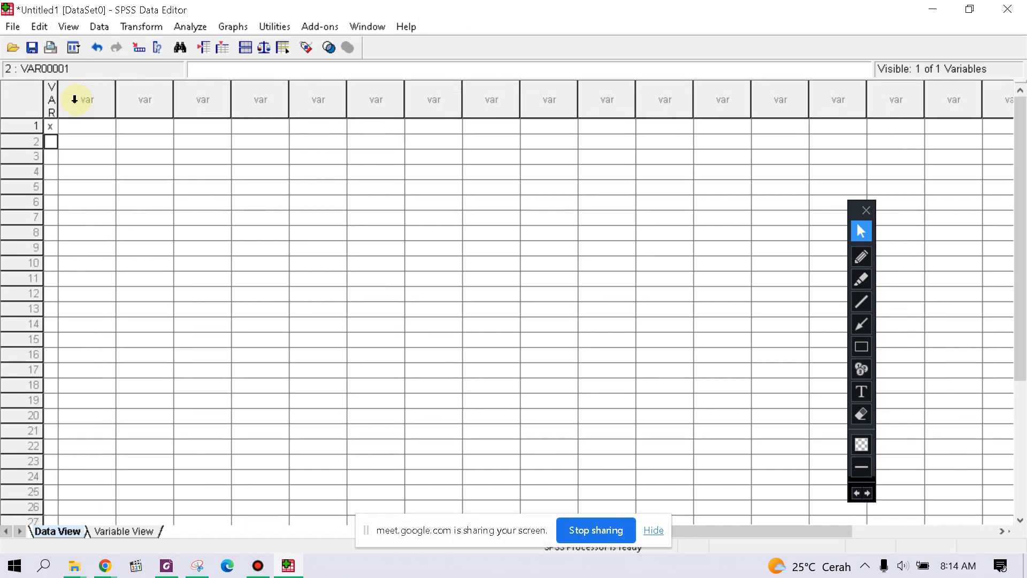
left_click(95, 48)
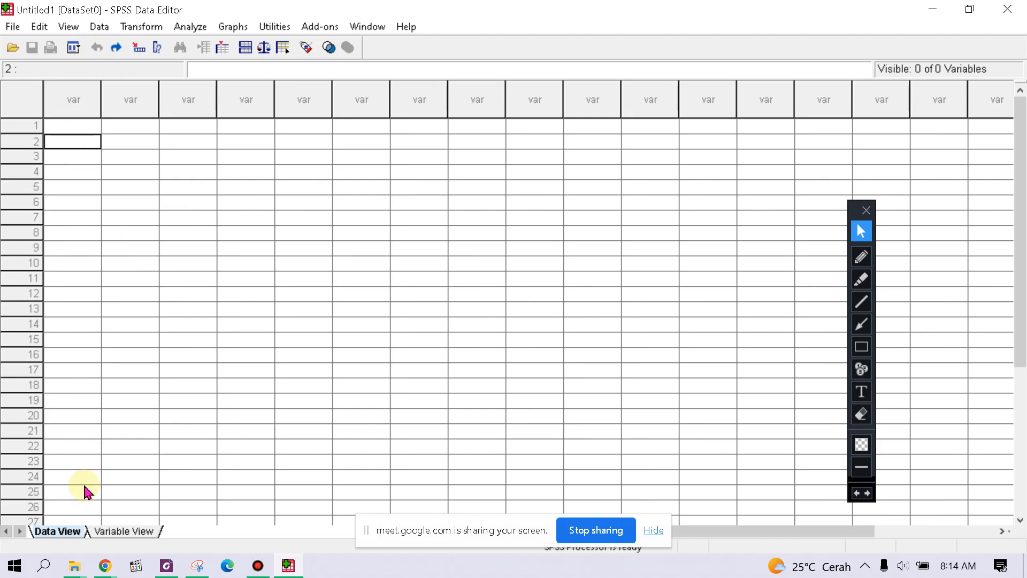
Step: Define three variables named x1, x2 and y in the first three rows of the variable definitions
left_click(143, 535)
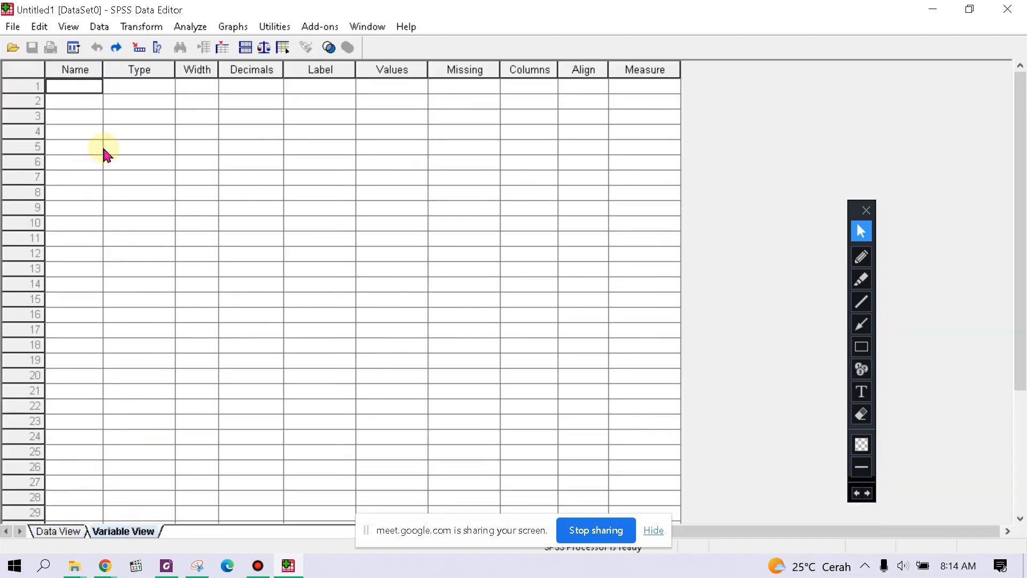
type("x1")
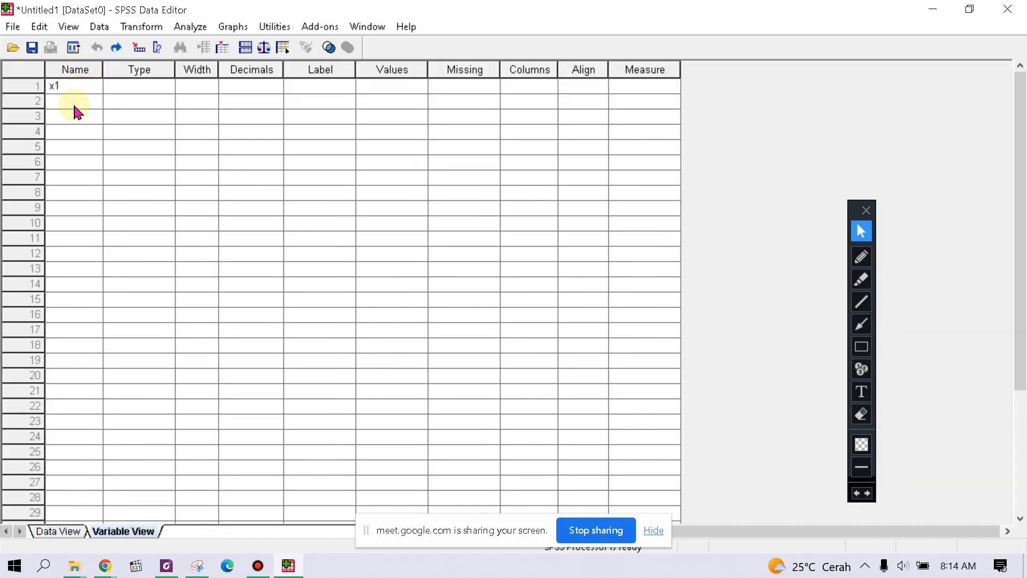
left_click(74, 103)
type("x2")
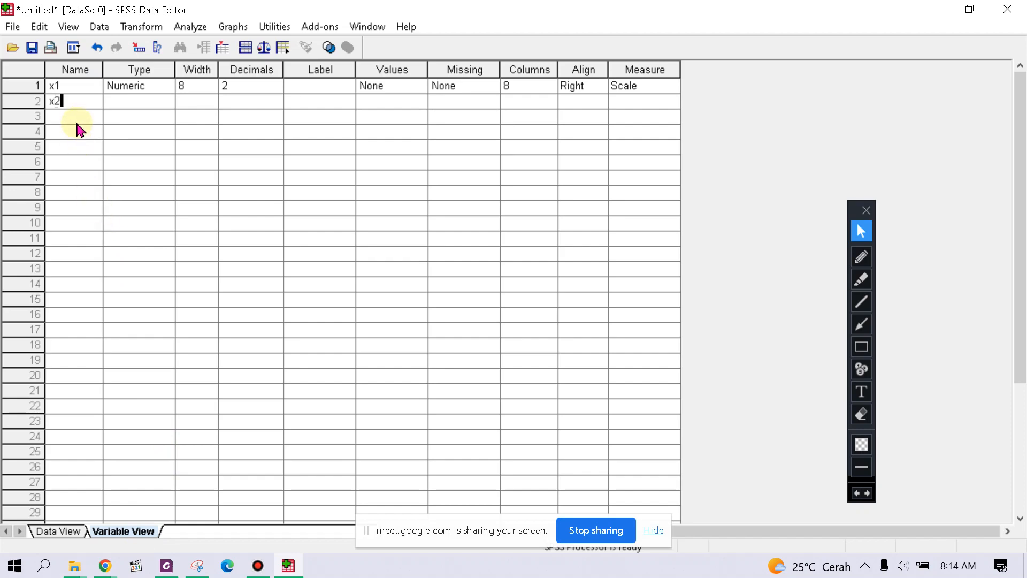
left_click(76, 119)
type("y")
left_click(78, 166)
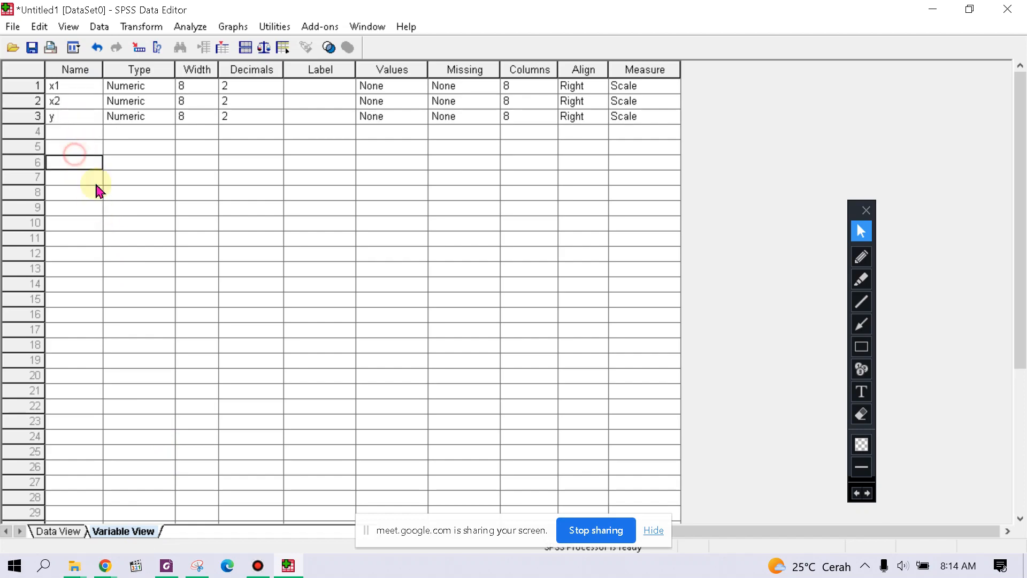
Step: Check the independent variables in the article's tutorial section, and label x1 as "rokok" and x2 as "riwayat kanker"
mouse_move(105, 565)
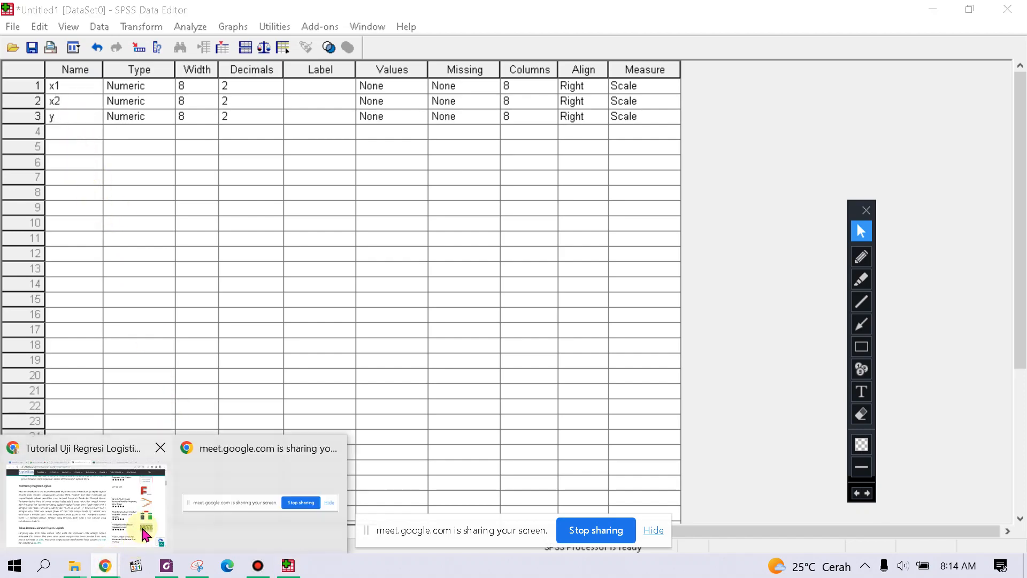
left_click(87, 516)
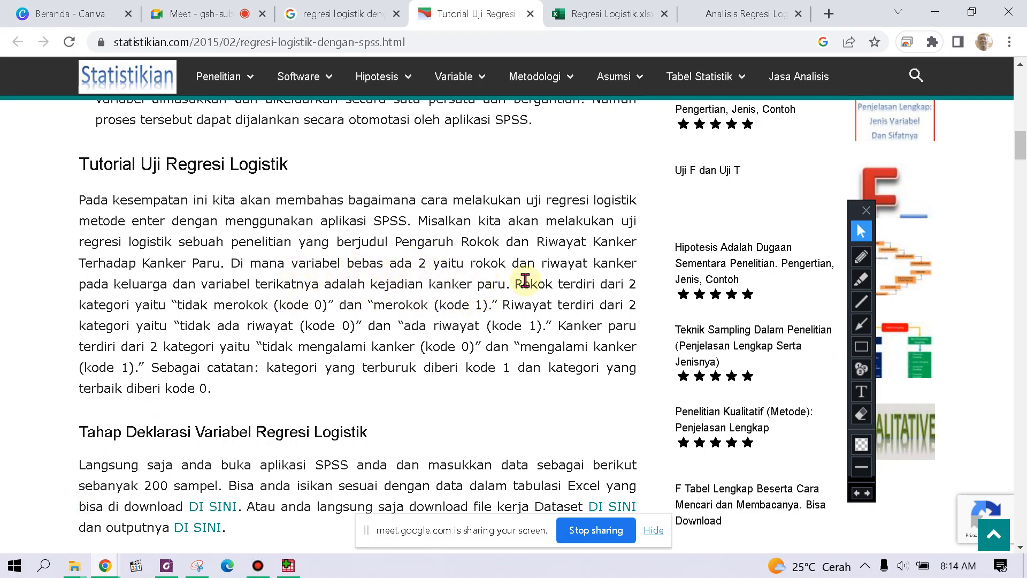
left_click_drag(466, 264, 487, 264)
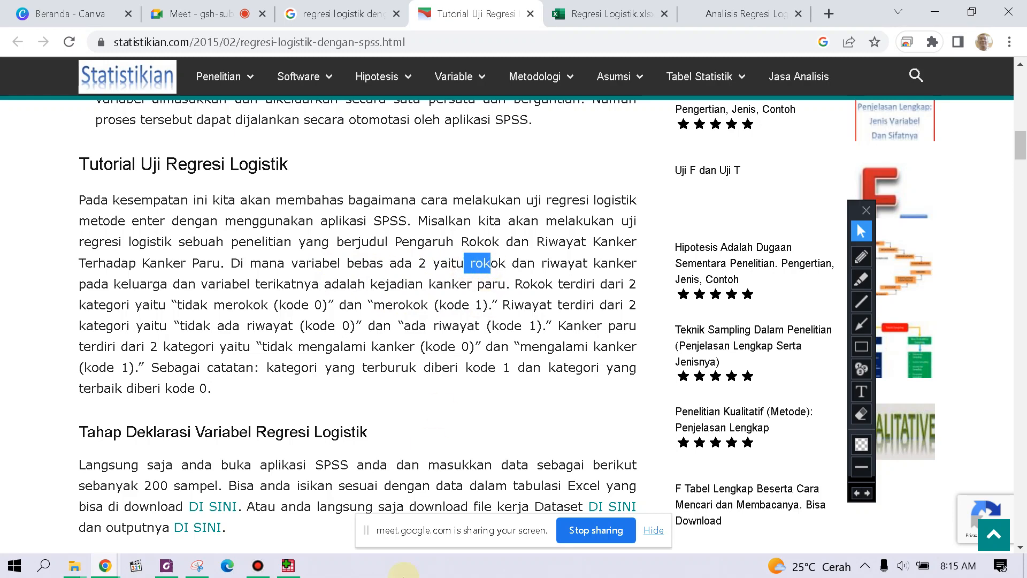
left_click(289, 565)
left_click(328, 88)
type("ro")
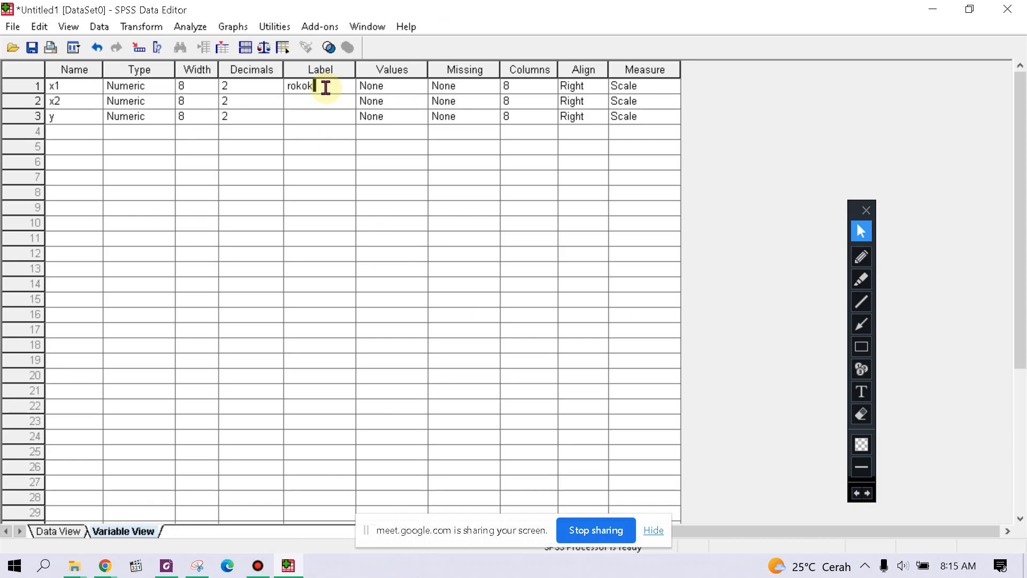
type("kok")
key("Return")
type("riwayat kanker")
key("Return")
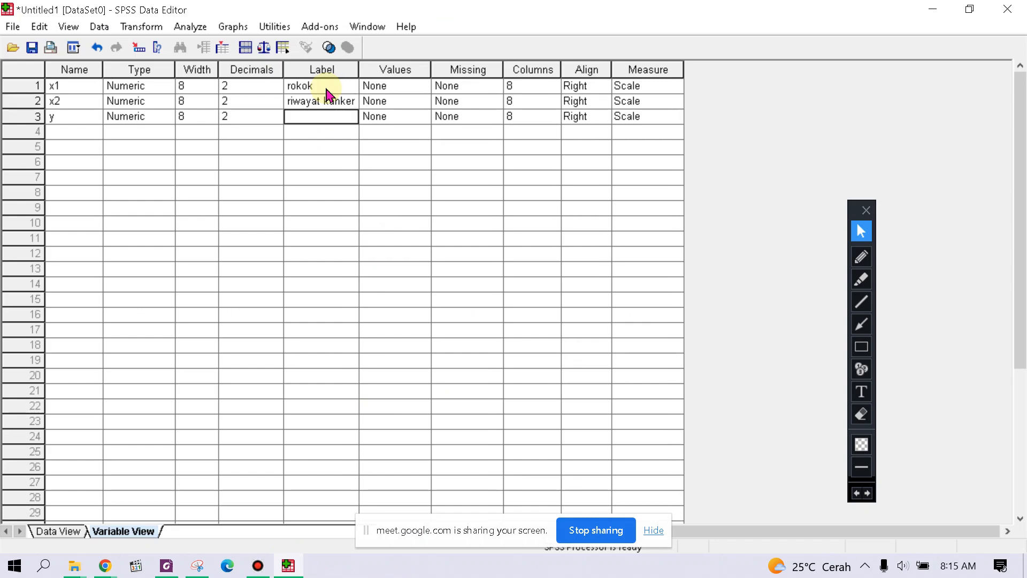
Step: Switch to the Google Meet call in Chrome and admit the person waiting to join
mouse_move(105, 566)
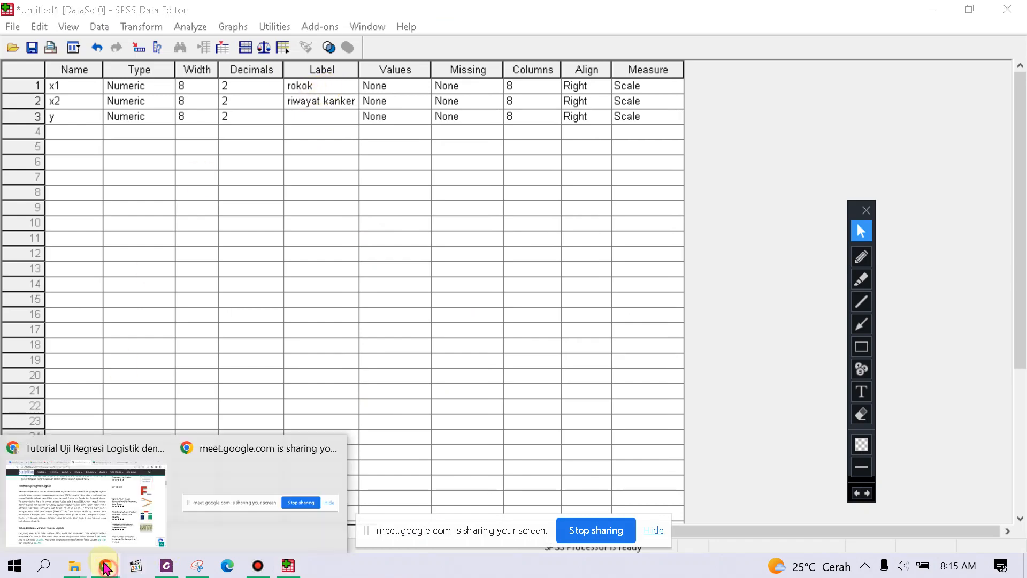
left_click(80, 492)
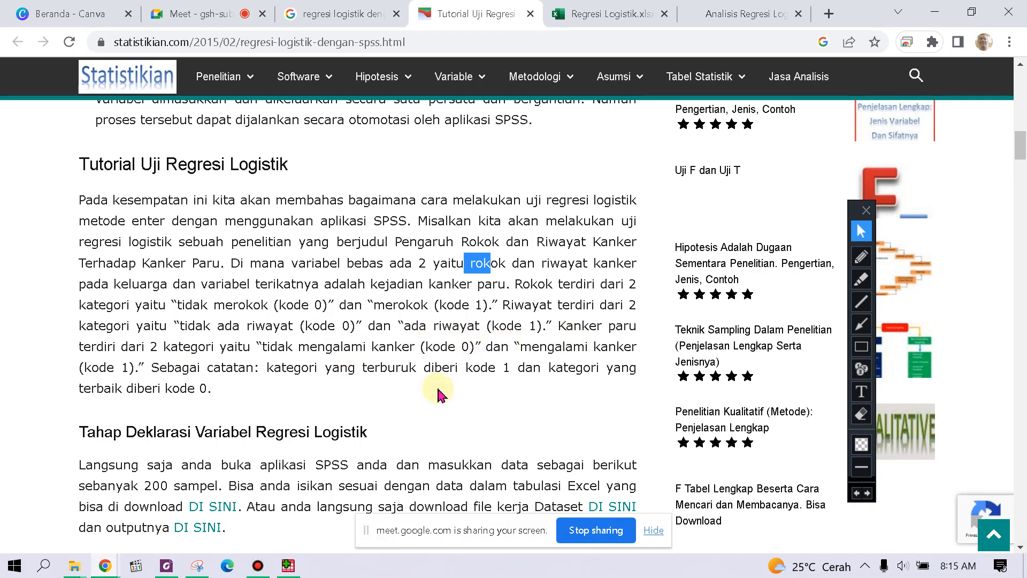
left_click(225, 15)
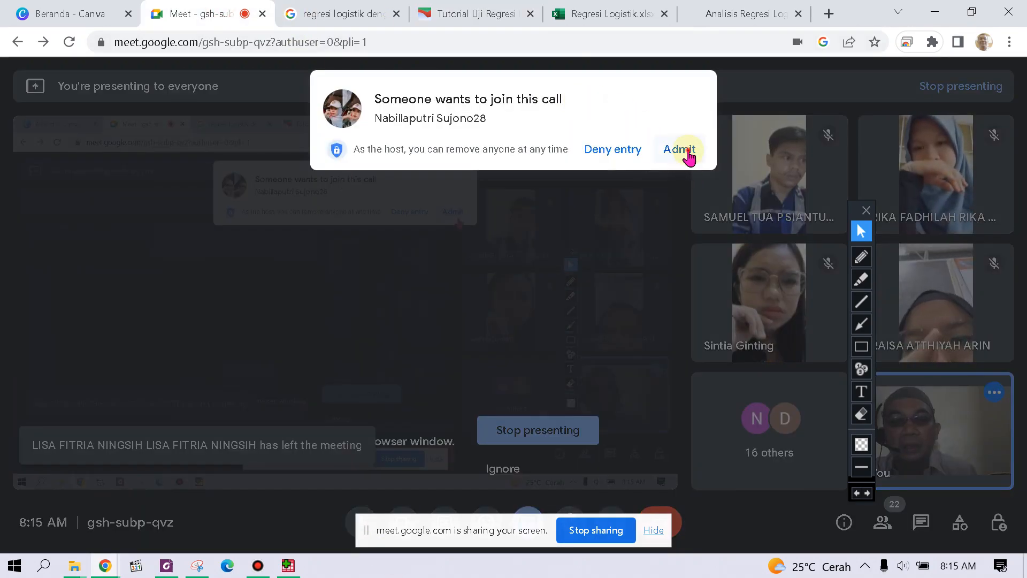
left_click(676, 148)
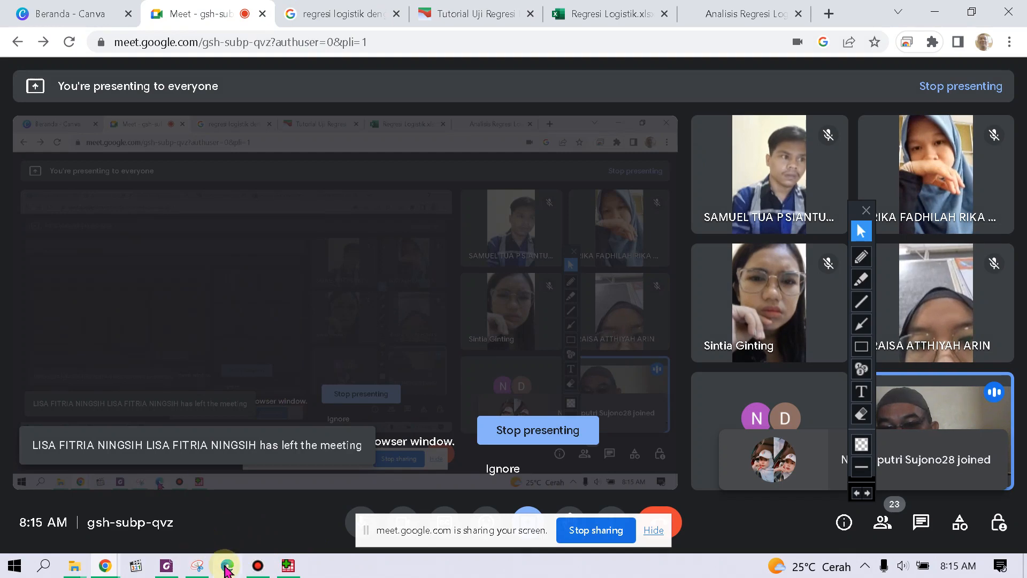
Step: Return to the SPSS Data Editor and label the variable y as "kanker paru"
left_click(288, 565)
left_click(337, 117)
type("kanker")
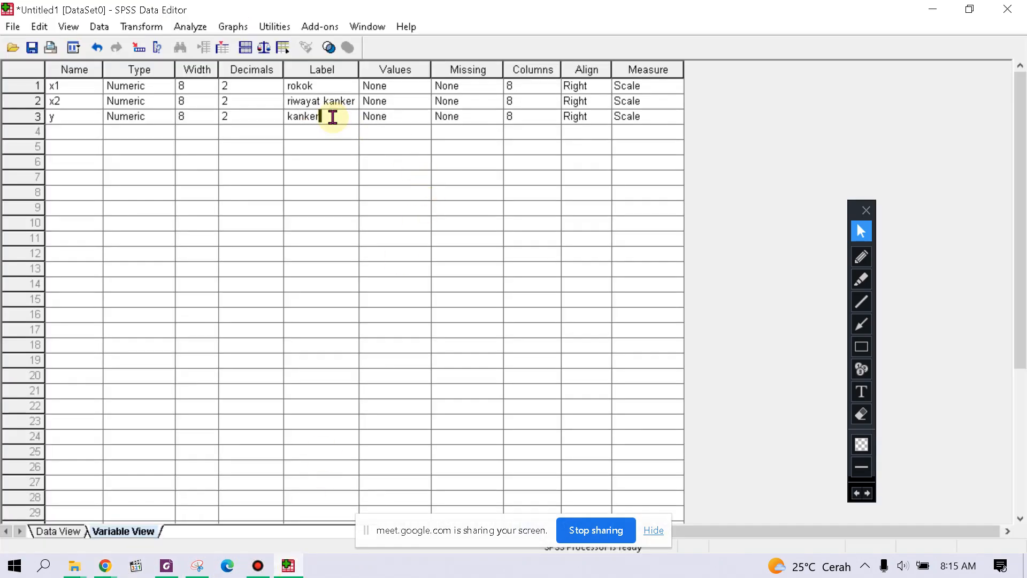
type(" paru")
key("Tab")
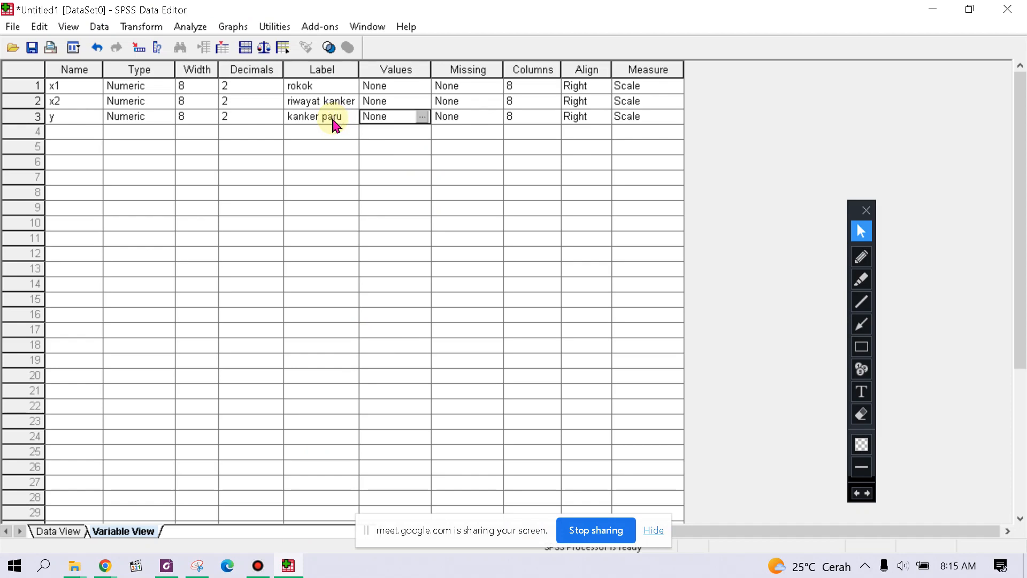
Step: Show the empty SPSS data grid, and copy the X1, X2 and Y values in B6:D205 of the Regresi Logistik worksheet
left_click(47, 529)
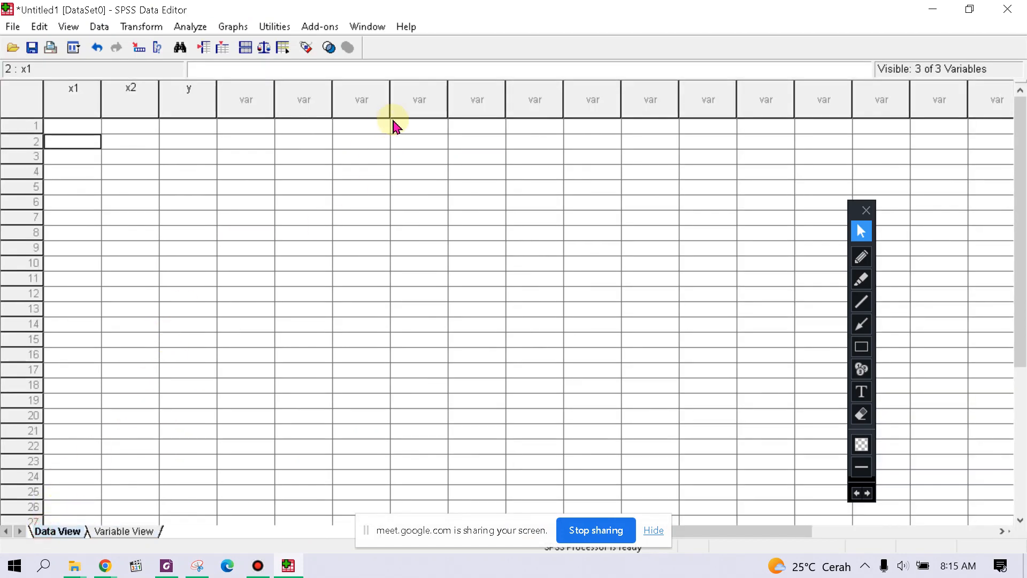
left_click(106, 556)
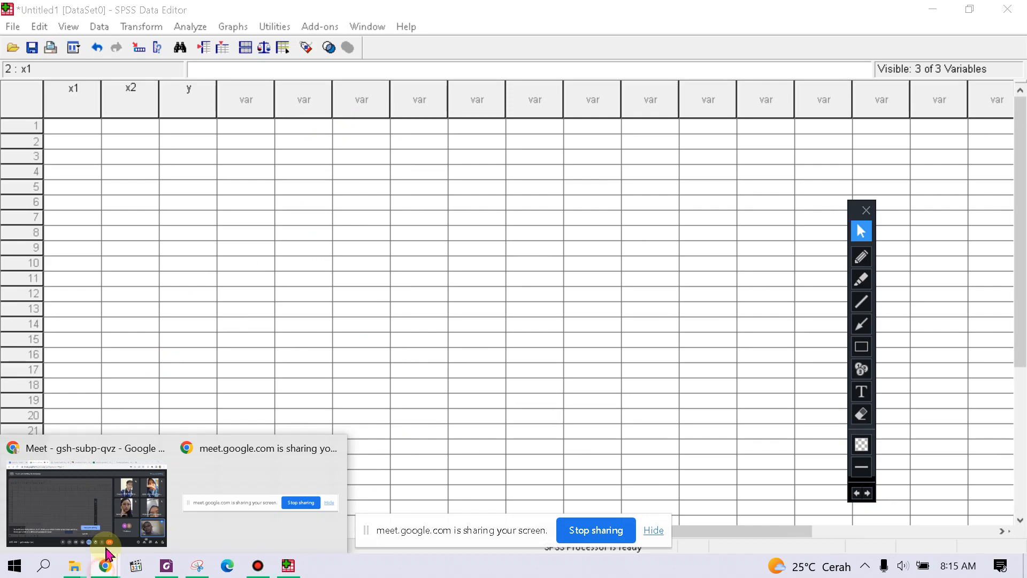
left_click(87, 454)
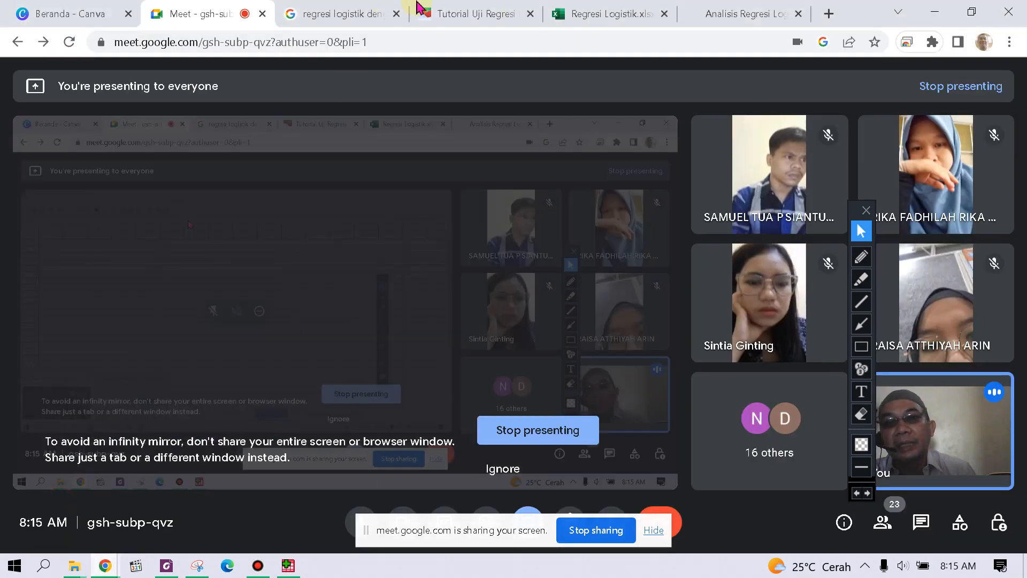
left_click(598, 19)
left_click_drag(126, 319, 282, 332)
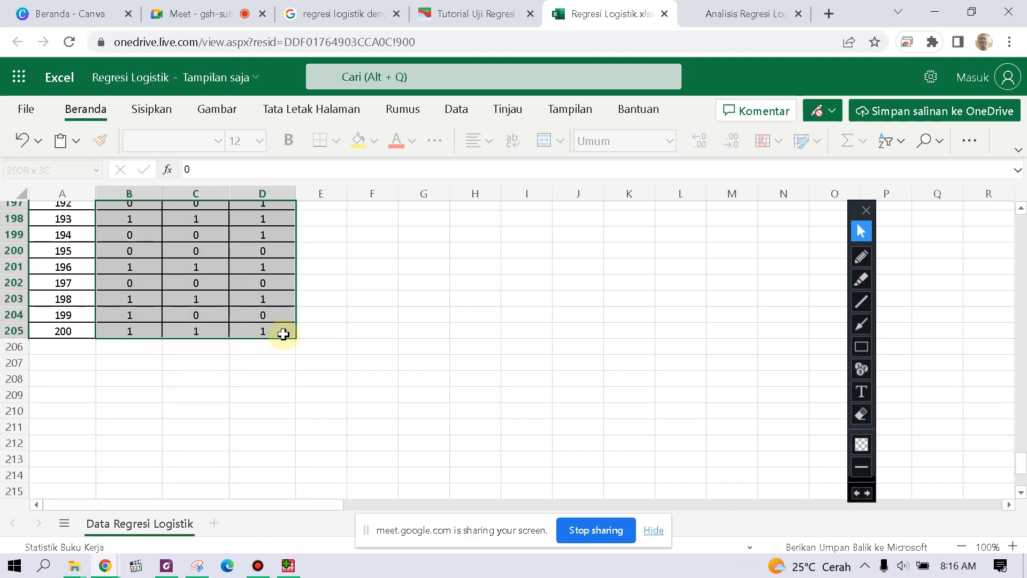
right_click(245, 264)
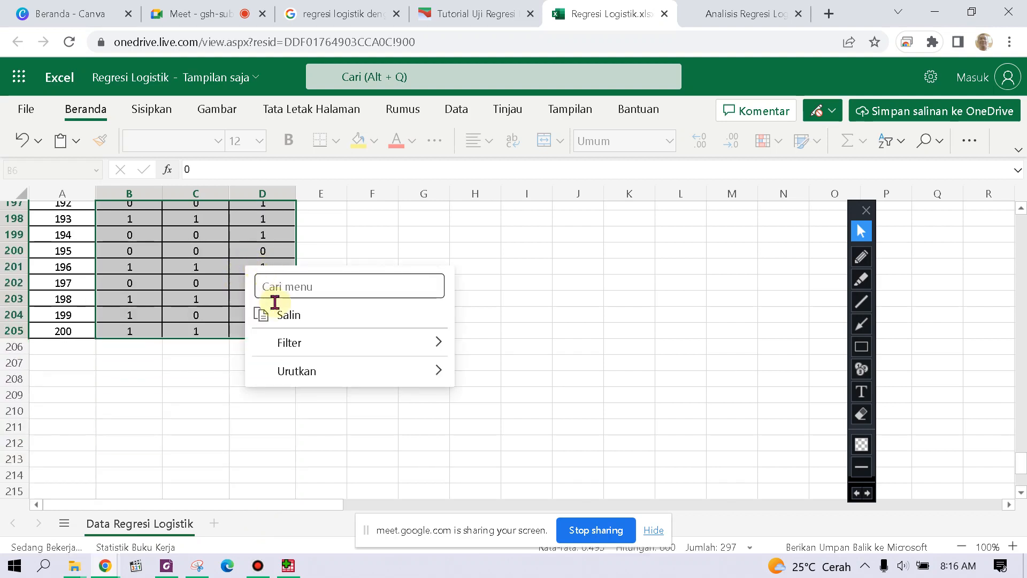
left_click(262, 314)
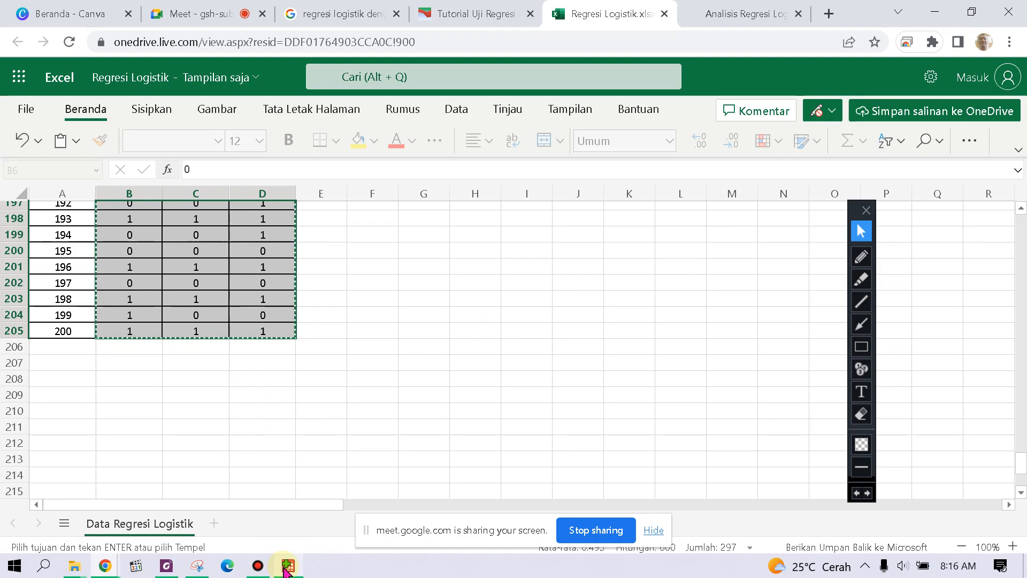
Step: Paste the copied records into the SPSS data grid starting at the first case of x1
left_click(287, 565)
left_click(72, 127)
right_click(71, 127)
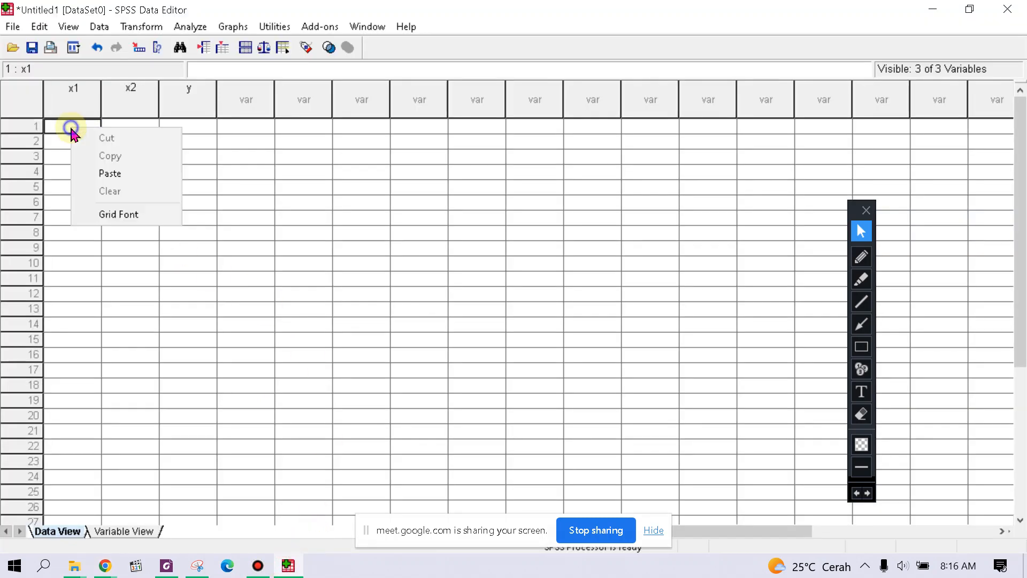
left_click(110, 173)
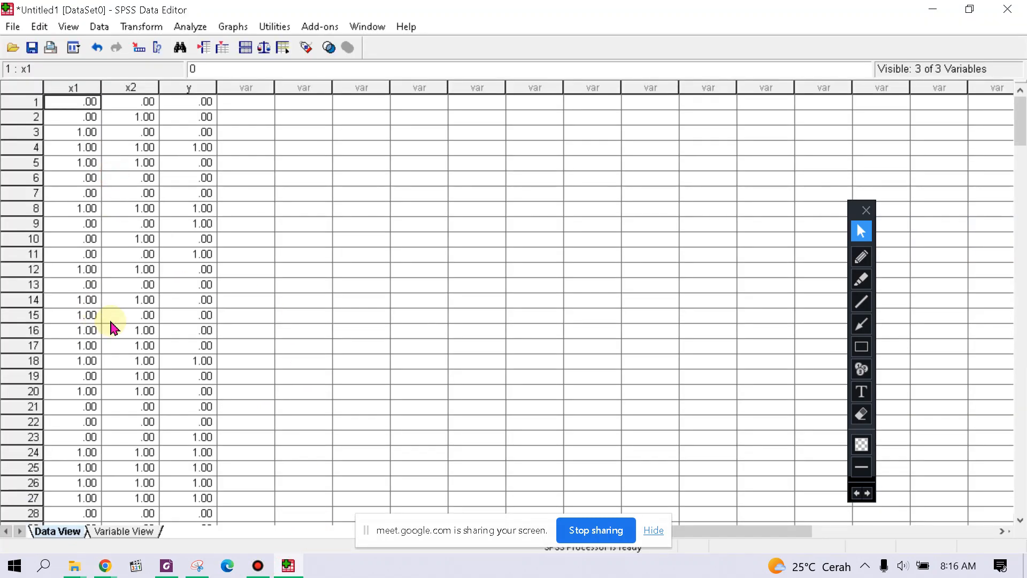
Step: Add the value label 0 = "tidak merokok" to the variable x1
left_click(138, 532)
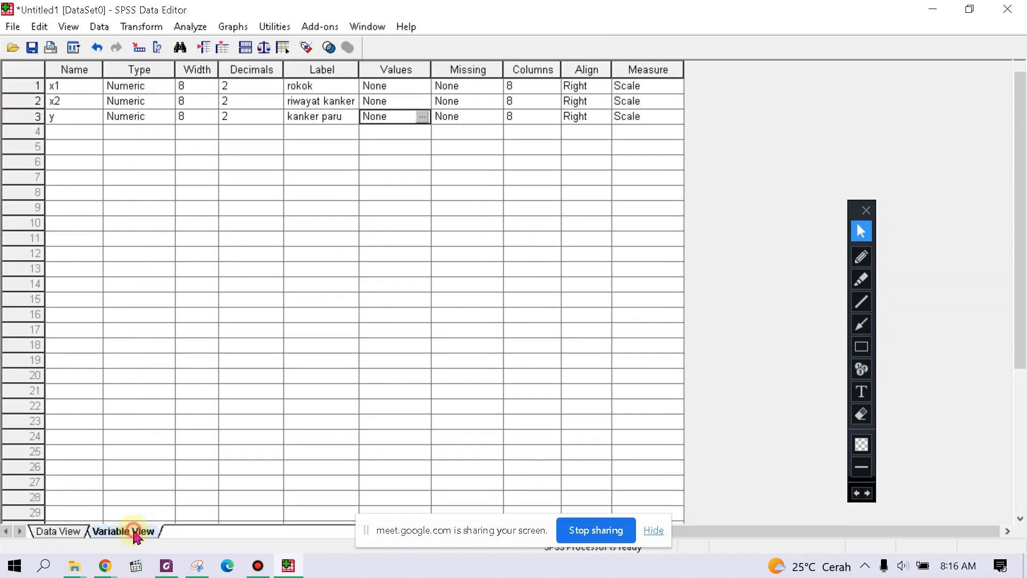
left_click(321, 87)
left_click(421, 91)
left_click(424, 85)
type("0")
key("Tab")
type("tid")
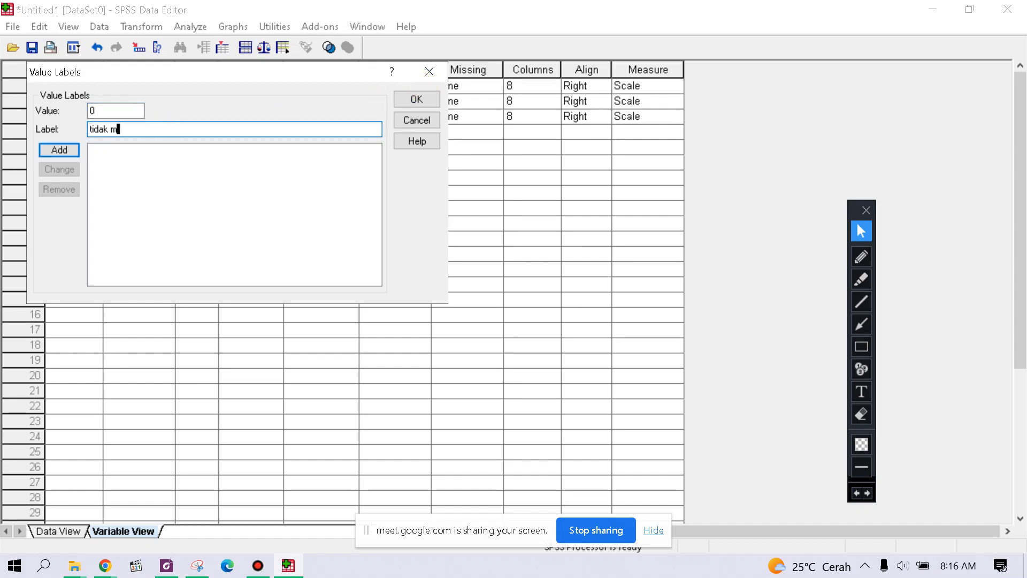
type("ak merokok")
left_click(69, 151)
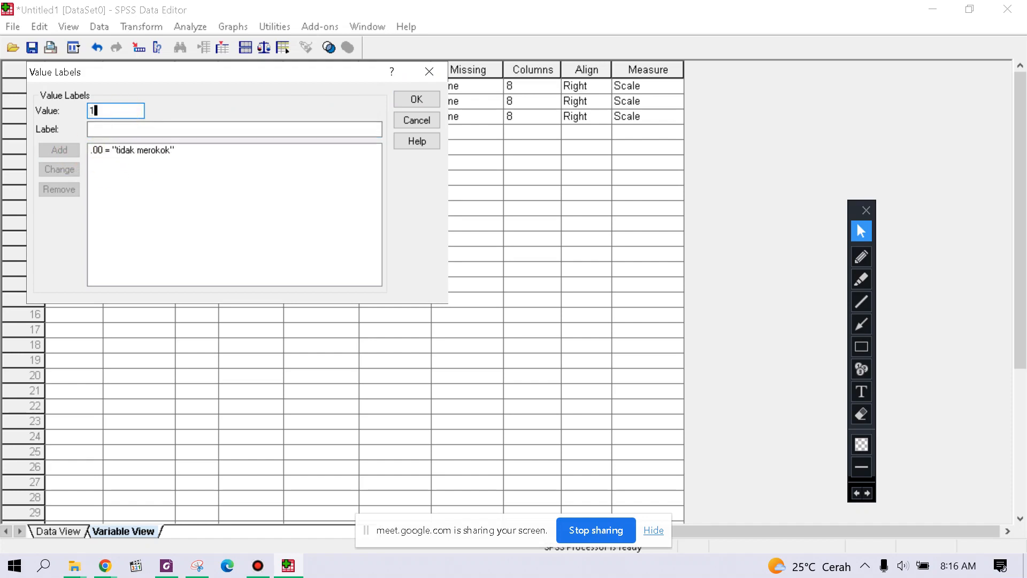
Step: Add the value label 1 = "merokok" to x1, checking the category codes in the article, and apply the labels
left_click(160, 129)
type("me")
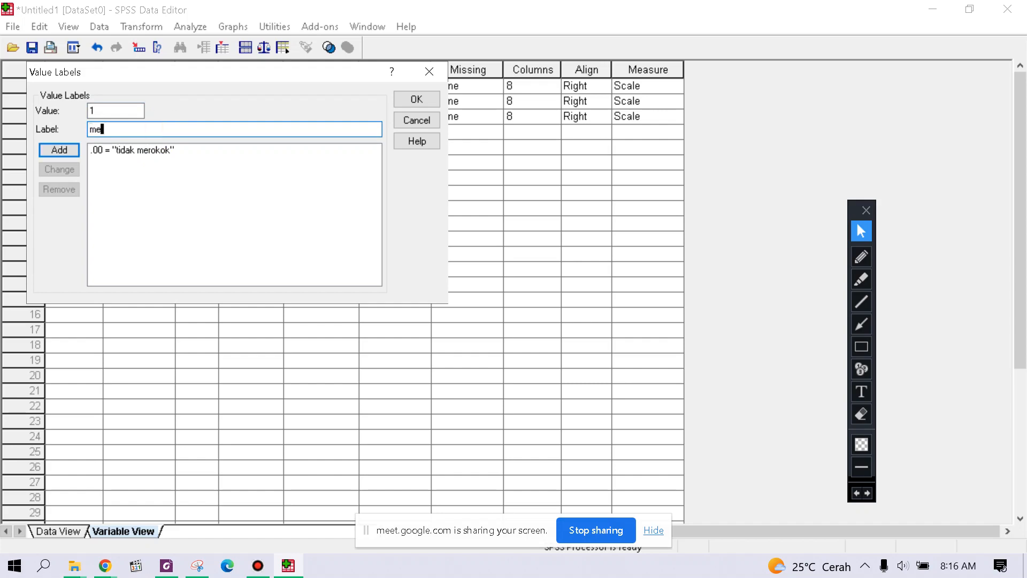
key("alt+Tab")
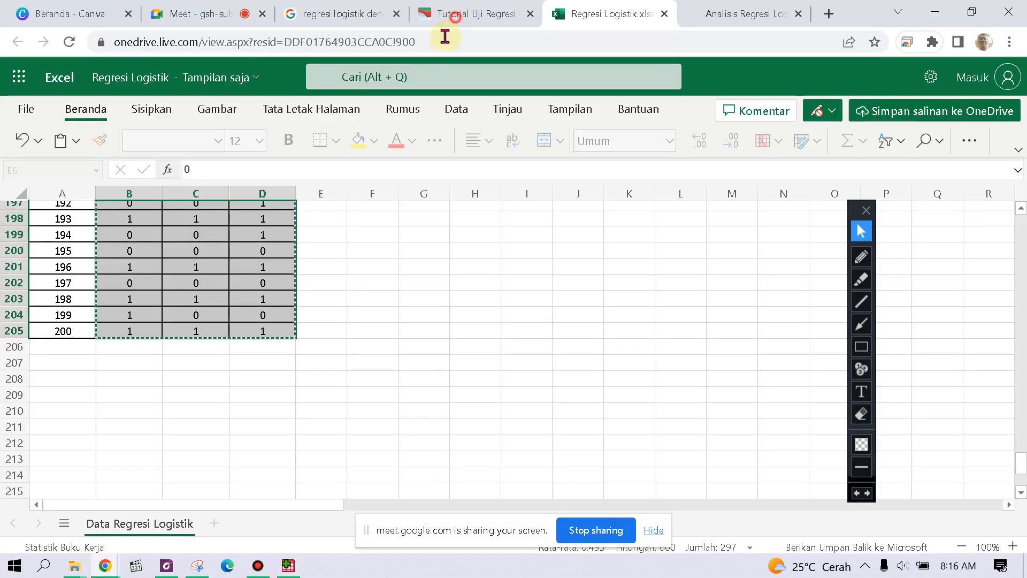
left_click(455, 20)
left_click_drag(192, 304, 324, 303)
left_click_drag(393, 304, 483, 304)
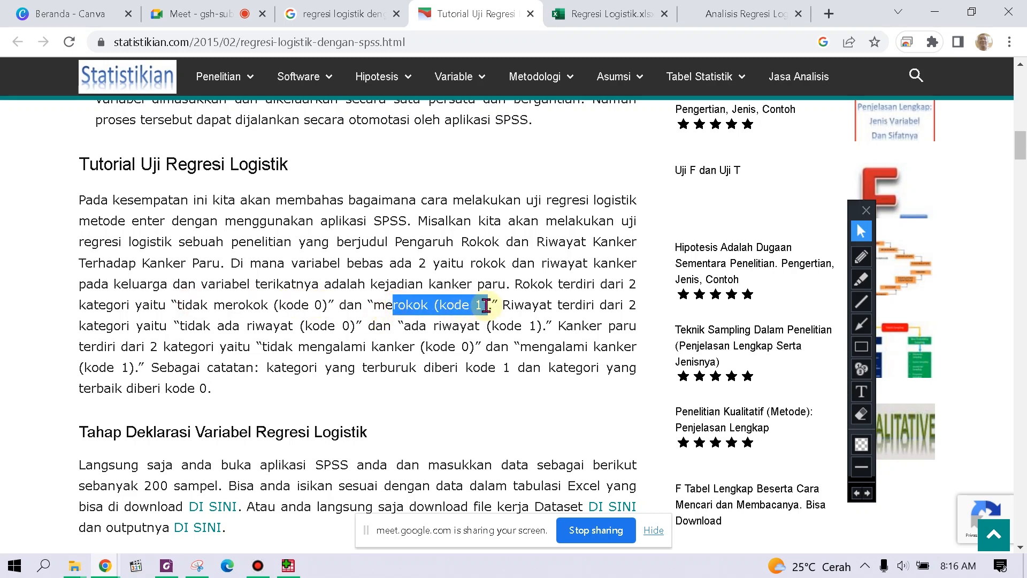
left_click_drag(195, 325, 303, 324)
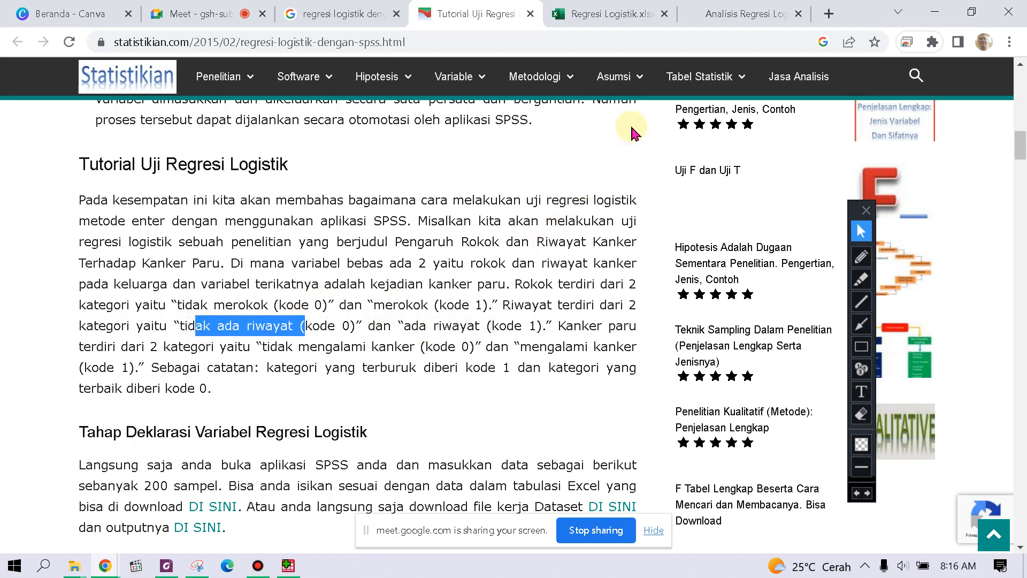
left_click(289, 567)
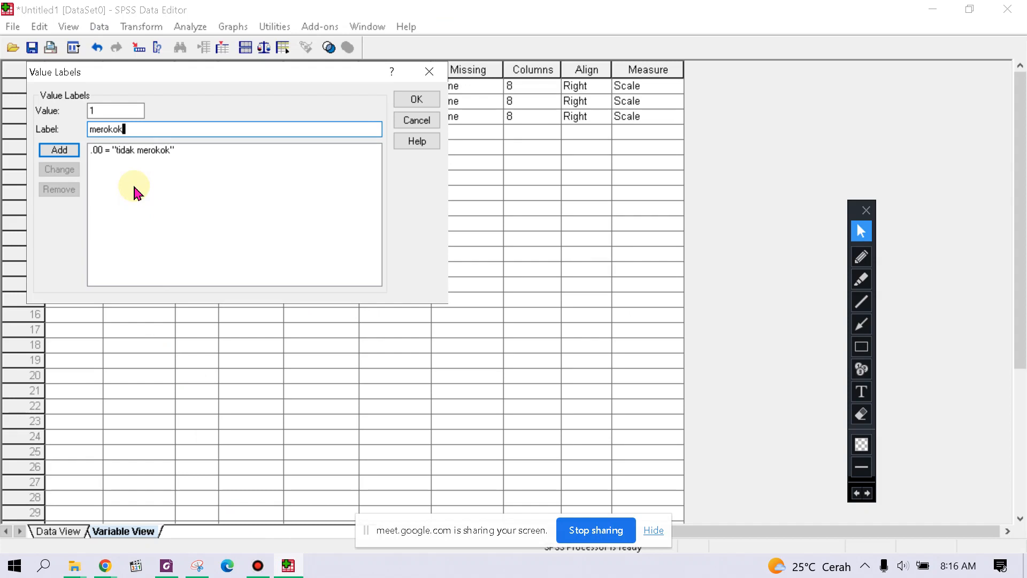
left_click(59, 150)
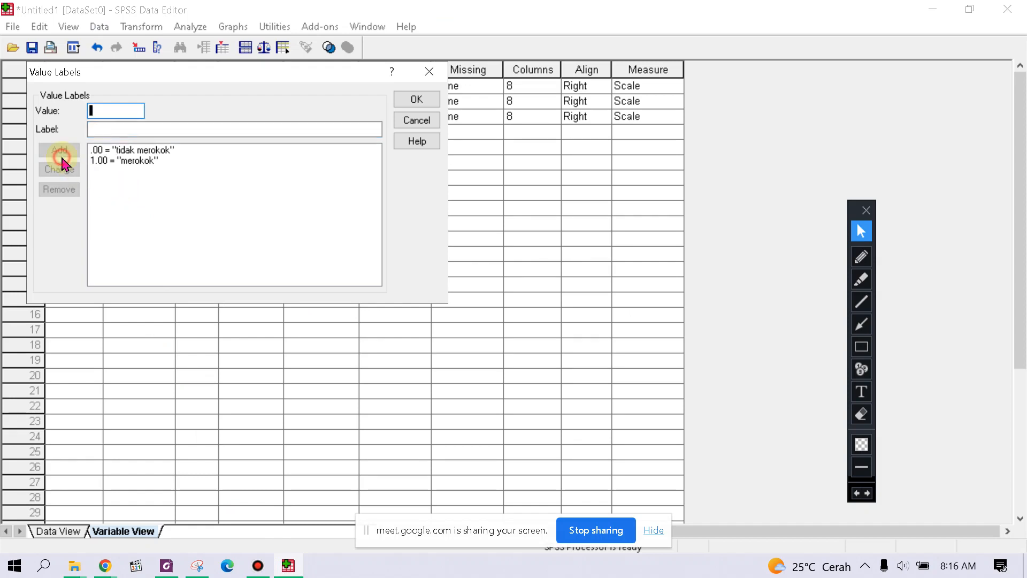
left_click(416, 99)
Step: Open the value labels of x2 and add the label 0 = "tidak ada riwayat"
left_click(425, 104)
left_click(422, 102)
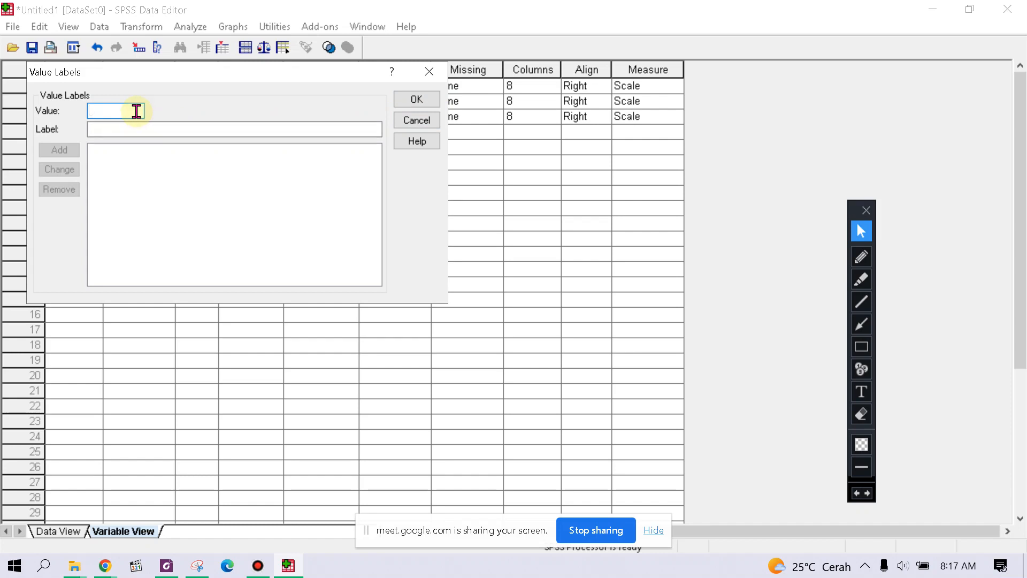
key("Tab")
type("tid")
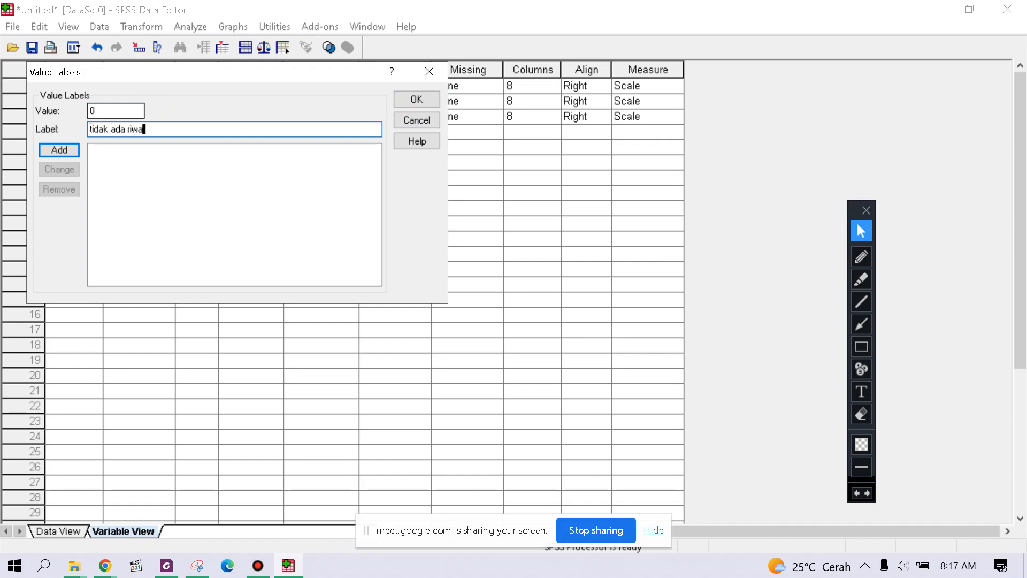
left_click(42, 150)
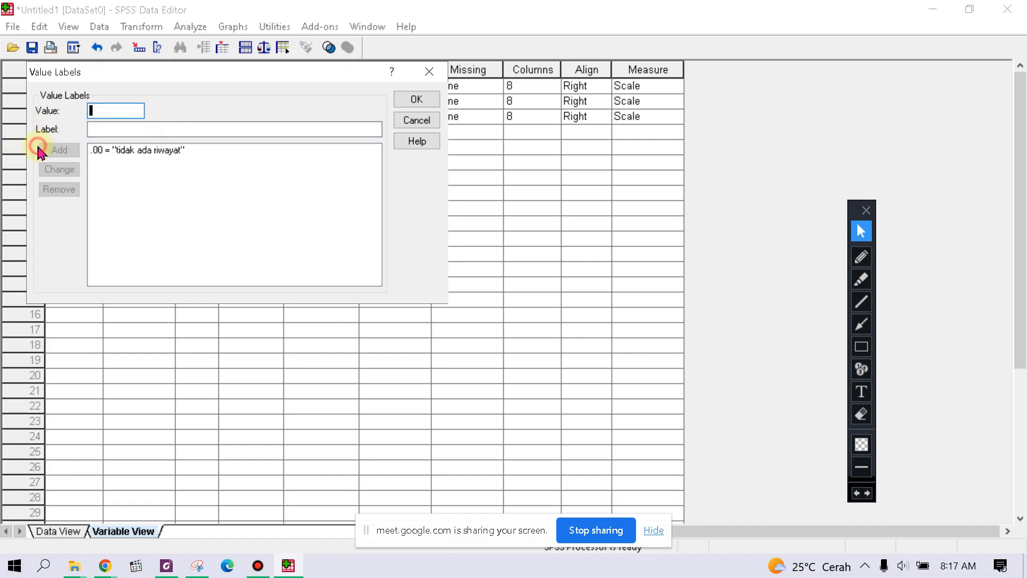
Step: Add the value label 1 = "ada riwayat" to x2 and apply the labels
left_click(131, 130)
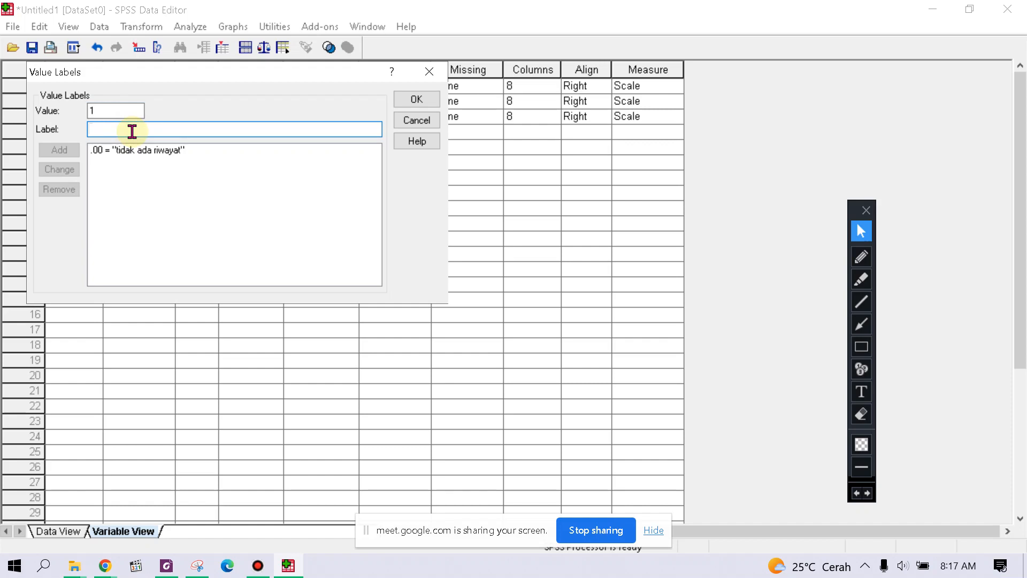
type("ada ")
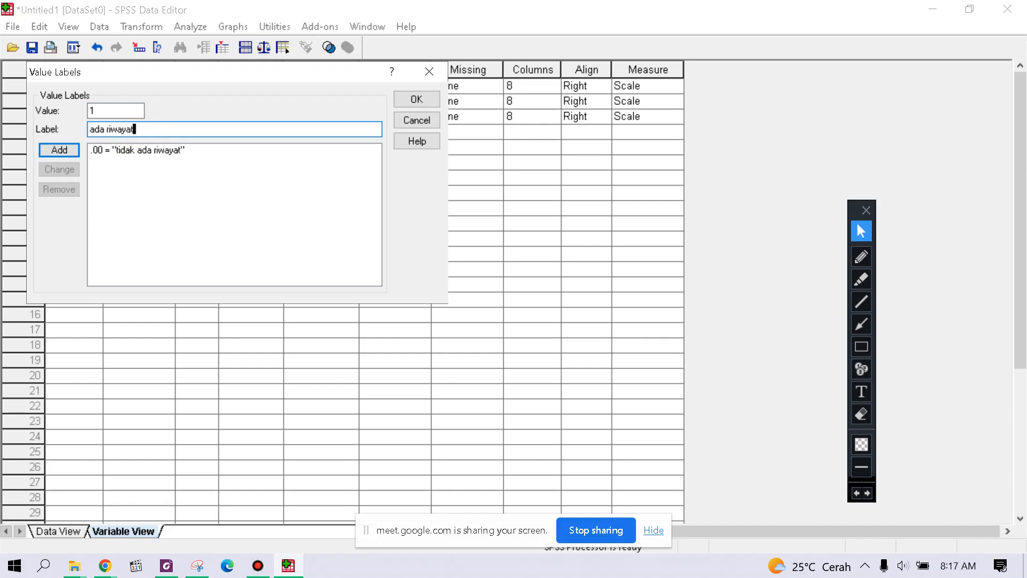
type("riwayat")
left_click(58, 150)
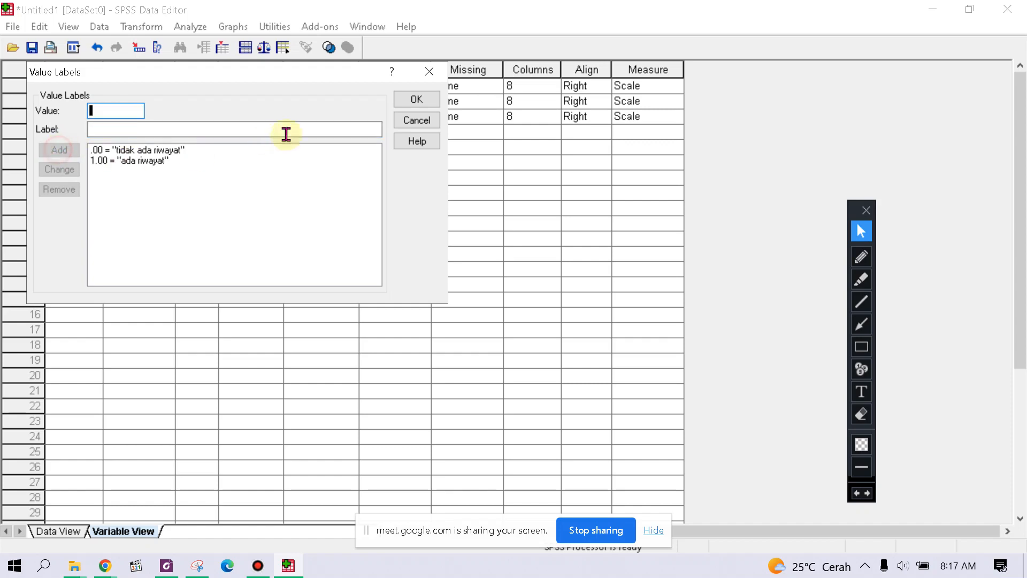
left_click(416, 100)
Step: Check the lung cancer category codes in the article and add the value label 0 = "tidak mengalami kanker" to y
mouse_move(105, 566)
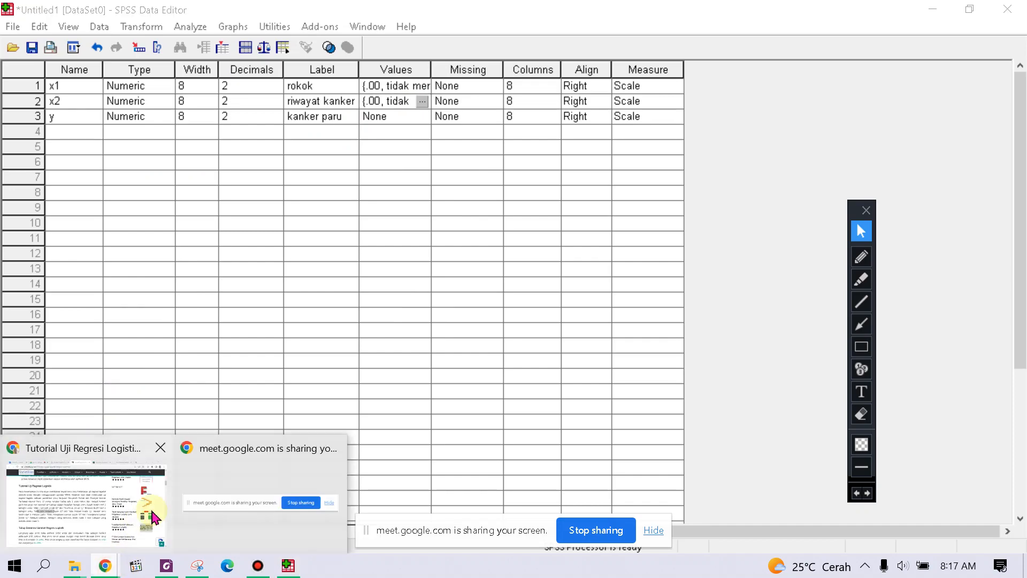
left_click(107, 482)
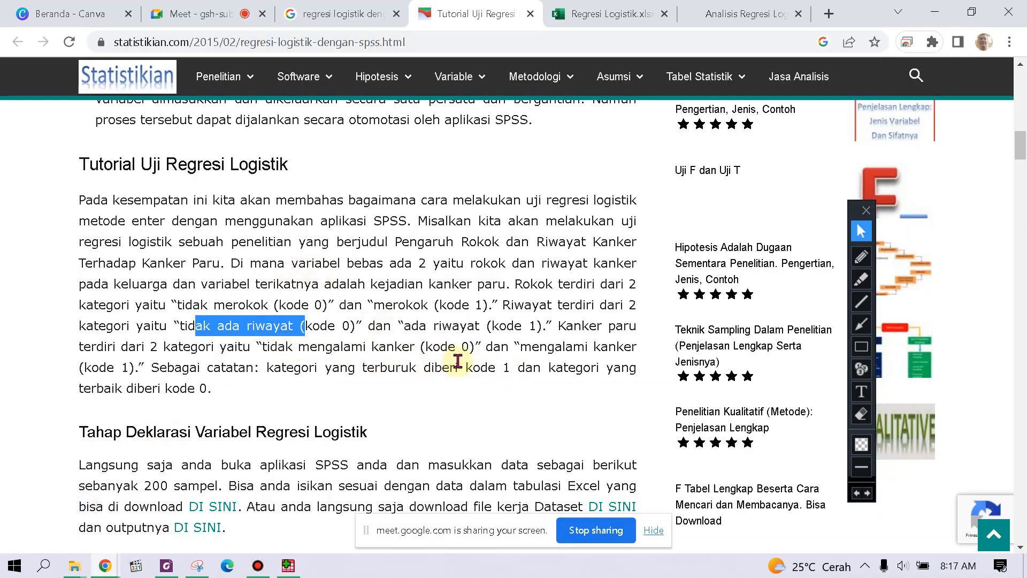
left_click(287, 564)
left_click(423, 117)
left_click(422, 116)
type("0")
key("Tab")
type("t")
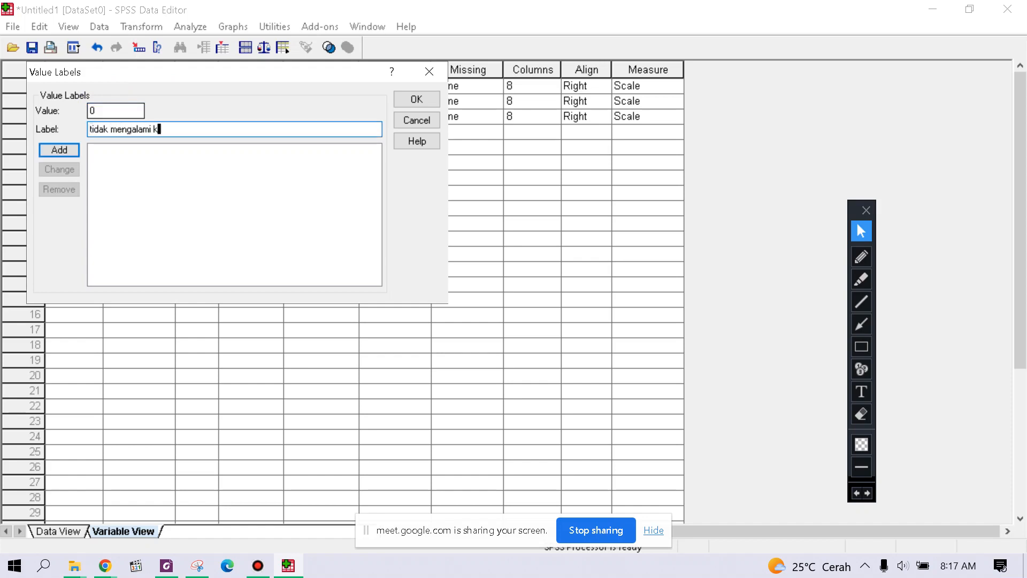
left_click(42, 151)
Step: Add the value label 1 = "mengalami kanker" to y and apply the labels
left_click(133, 128)
type("meng")
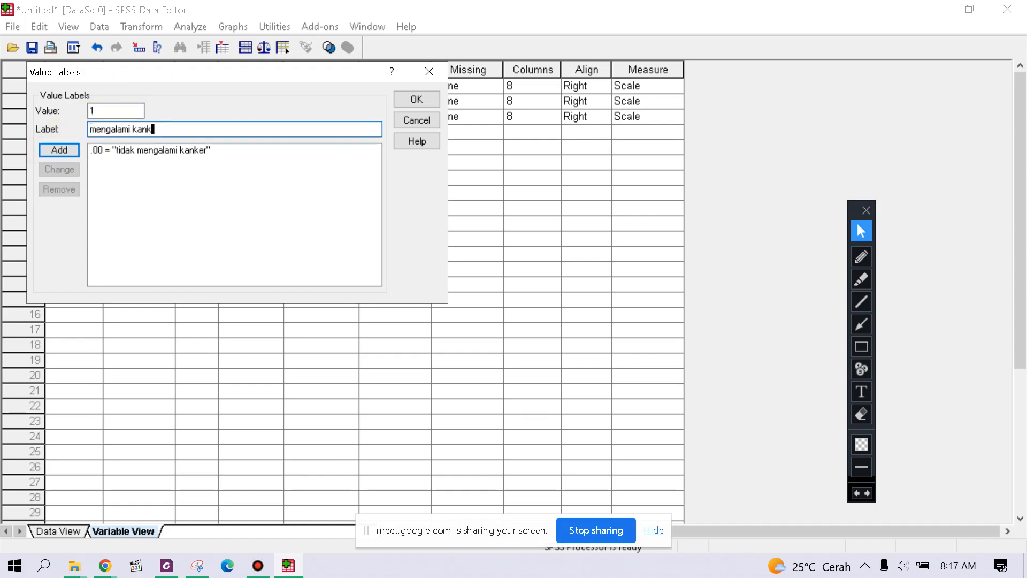
left_click(69, 151)
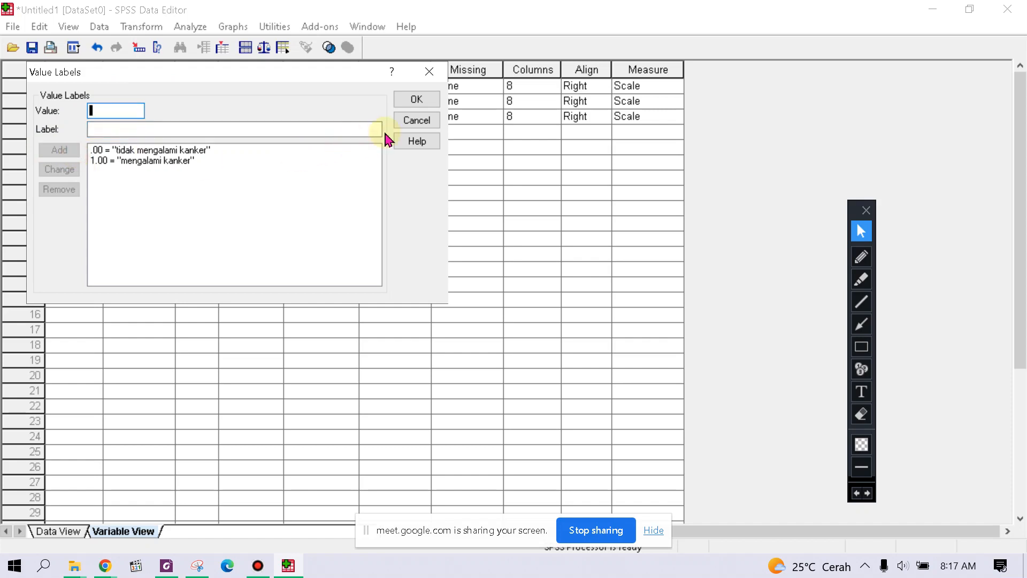
left_click(416, 99)
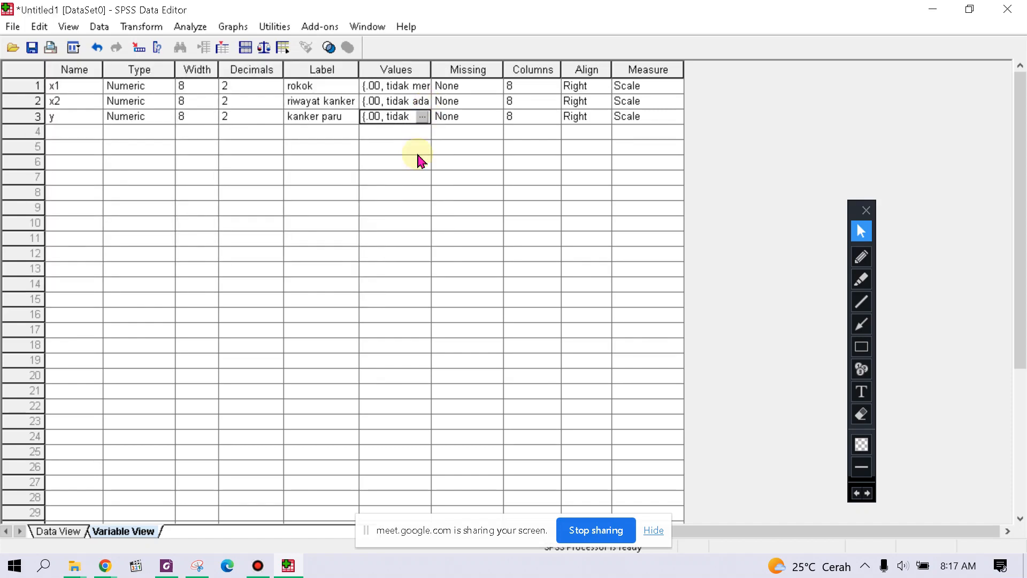
Step: Review the coded cases of x1 in the data grid and the decimals setting in the variable definitions
left_click(58, 530)
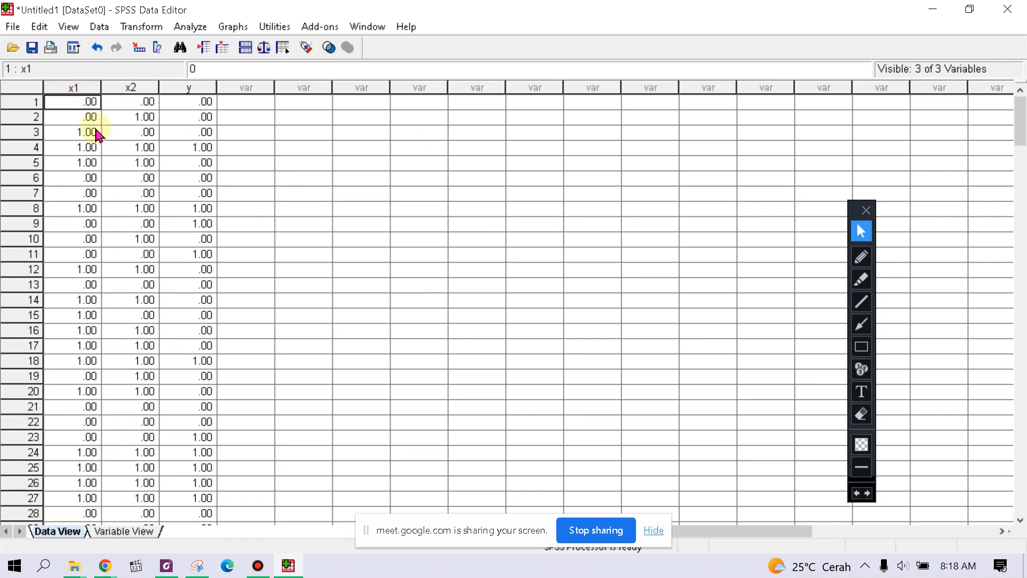
left_click(109, 530)
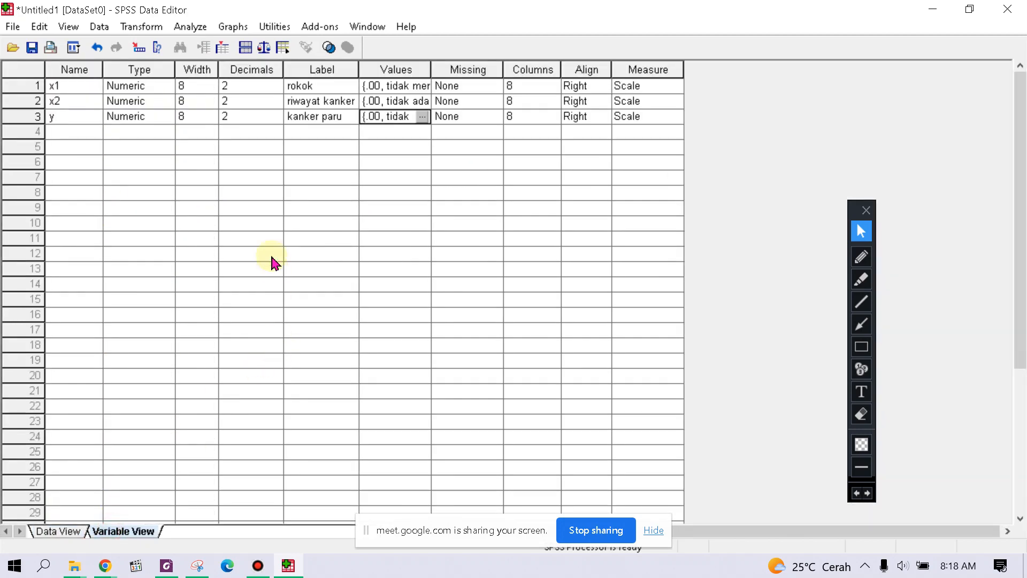
left_click(276, 88)
left_click(276, 89)
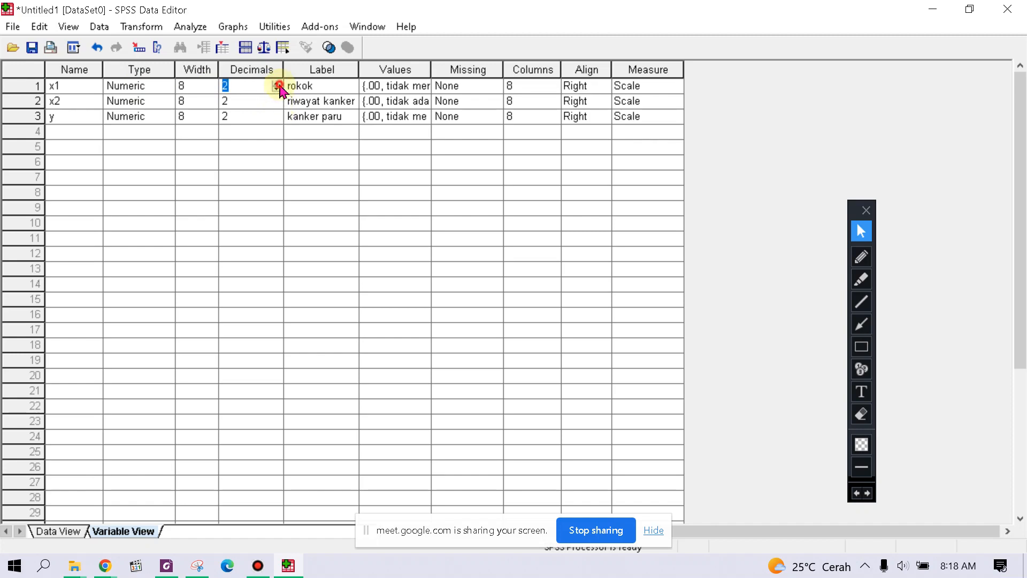
left_click(54, 530)
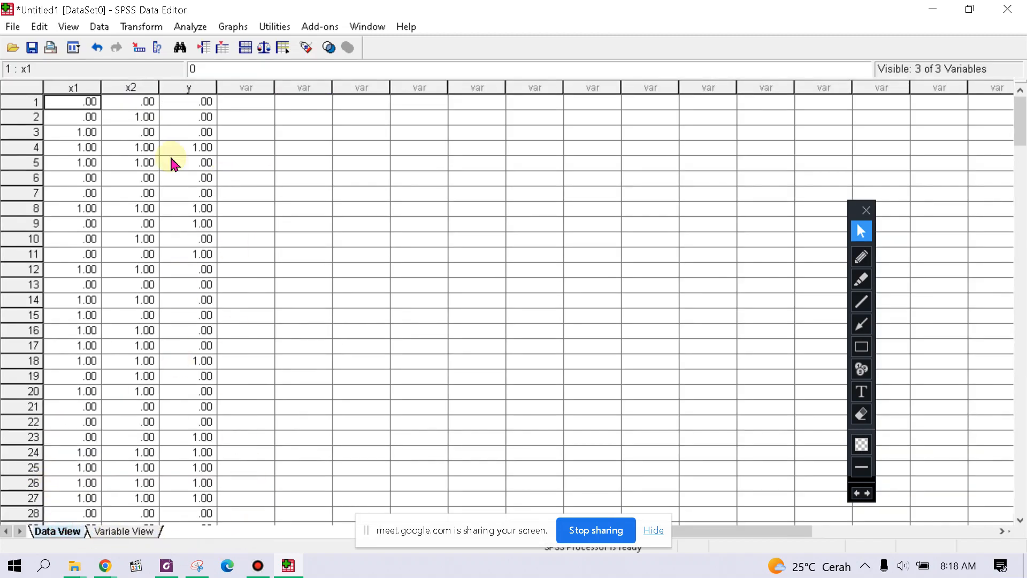
left_click(86, 134)
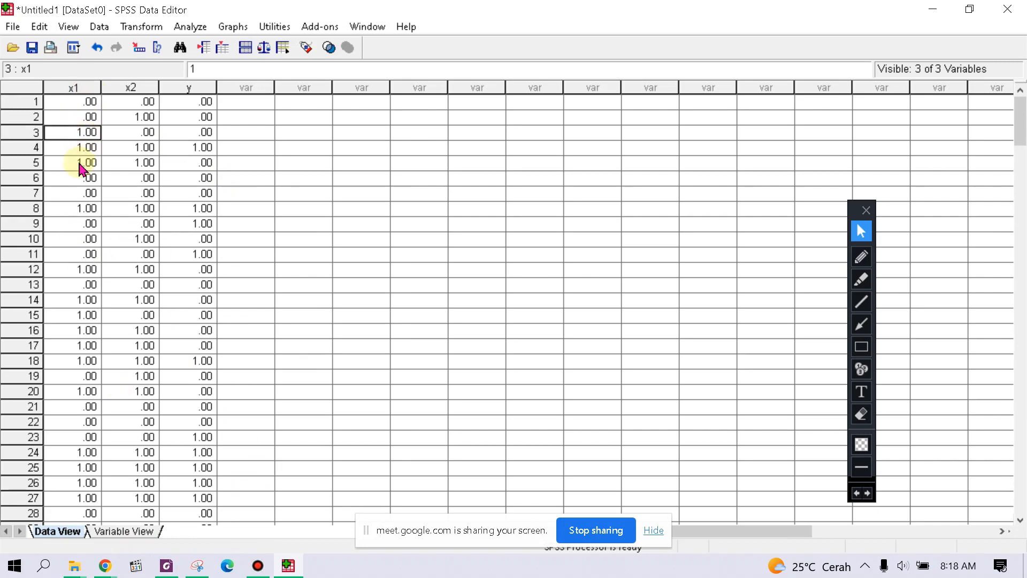
left_click(90, 177)
left_click(89, 212)
Step: Switch to the article in Chrome and read the instructions for the logistic regression analysis stage
mouse_move(105, 566)
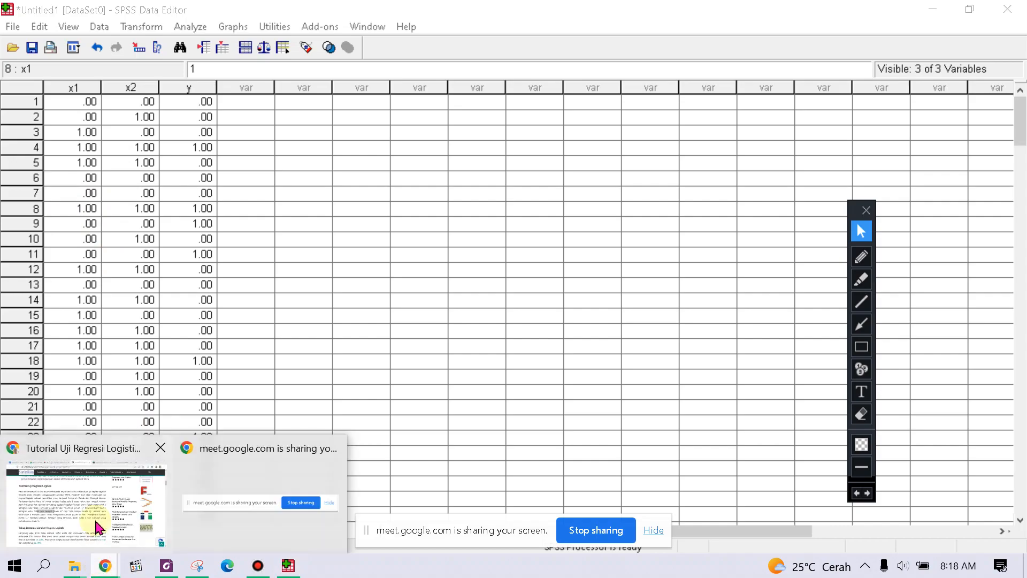
left_click(97, 527)
scroll(179, 259, "down", 15)
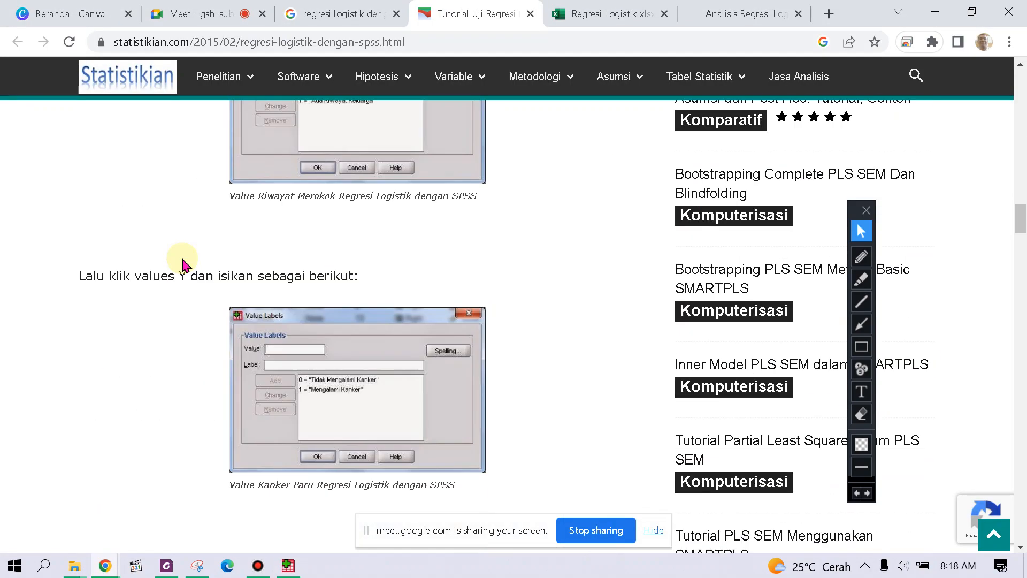
scroll(182, 262, "up", 4)
scroll(182, 262, "down", 12)
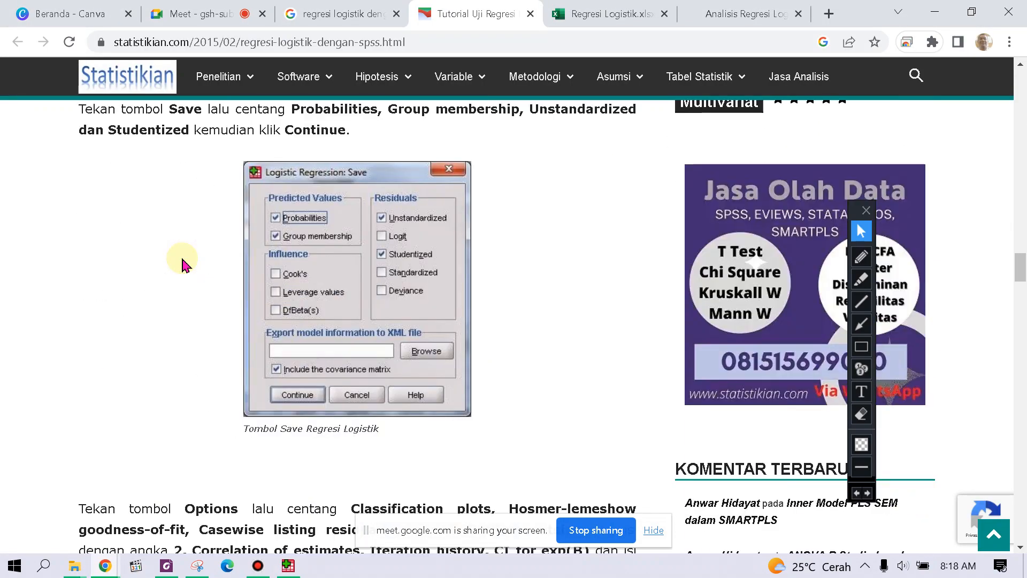
scroll(182, 262, "up", 4)
scroll(181, 262, "up", 10)
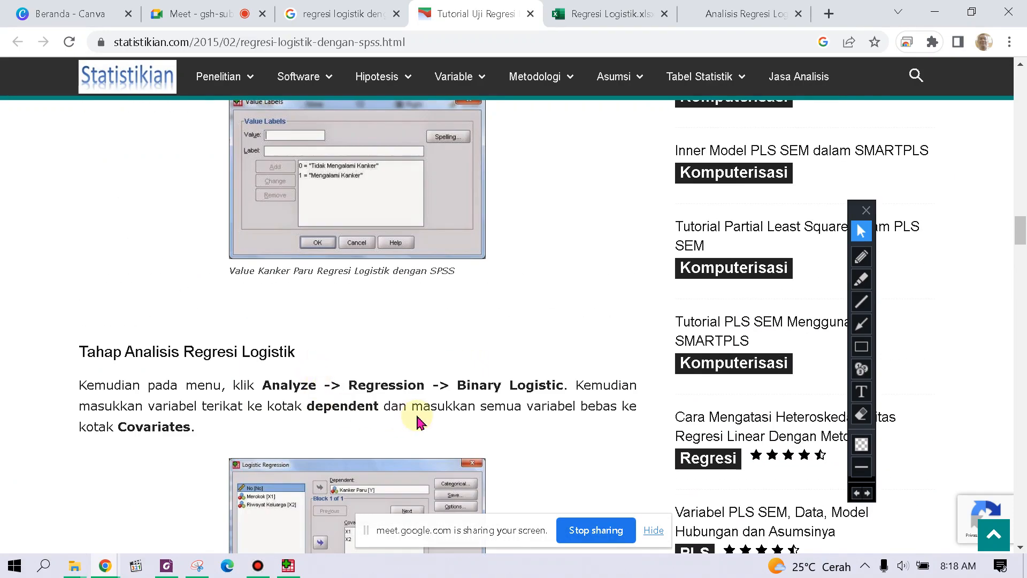
scroll(396, 381, "down", 2)
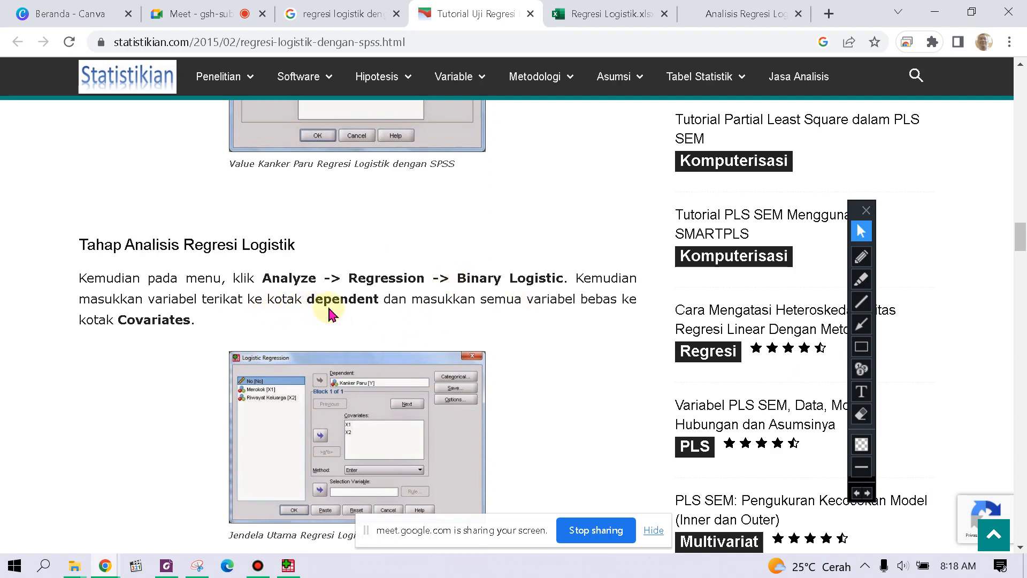
Step: Return to SPSS, start a Binary Logistic regression and assign kanker paru [y] as the dependent variable
left_click(289, 566)
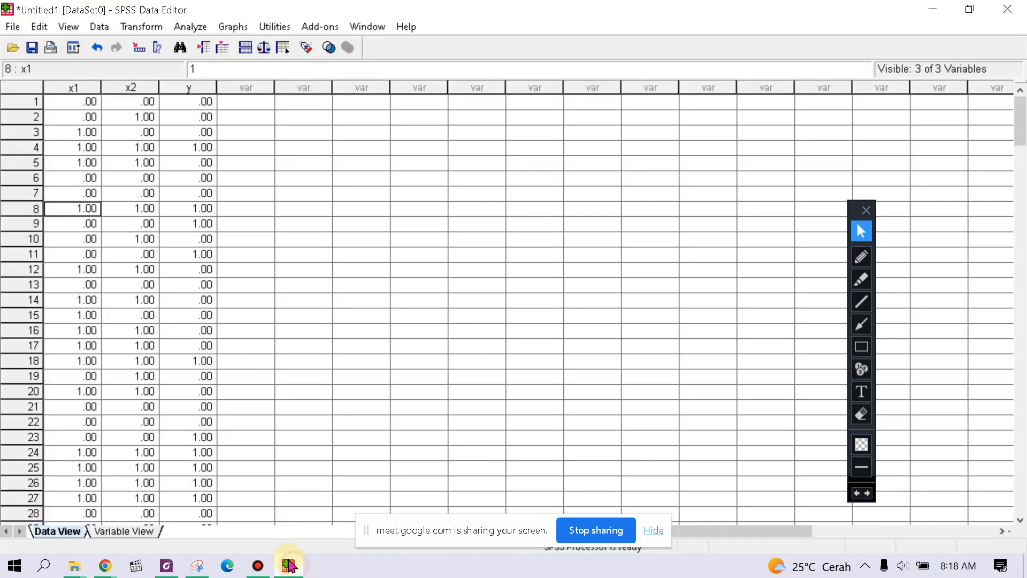
left_click(202, 29)
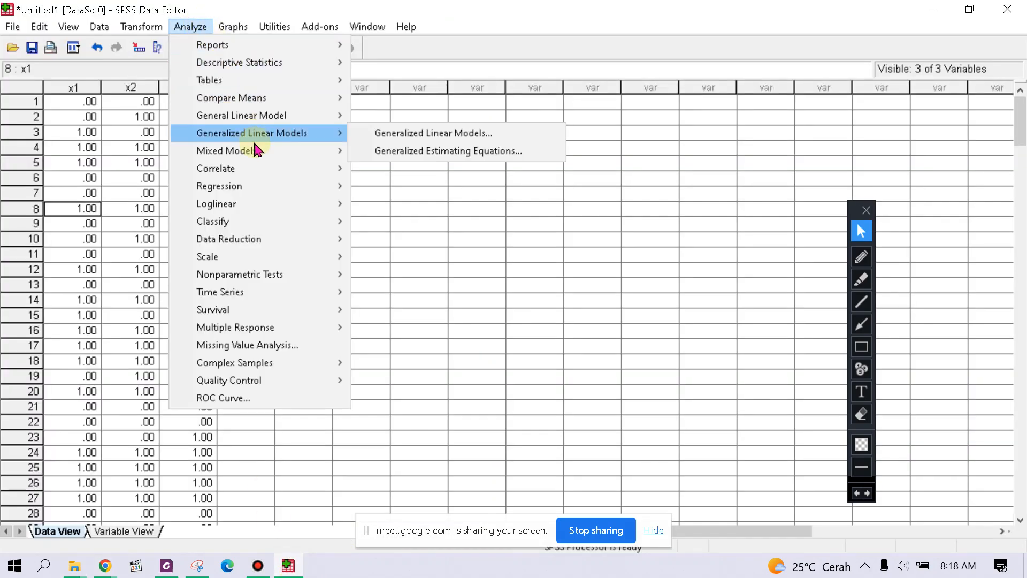
mouse_move(280, 193)
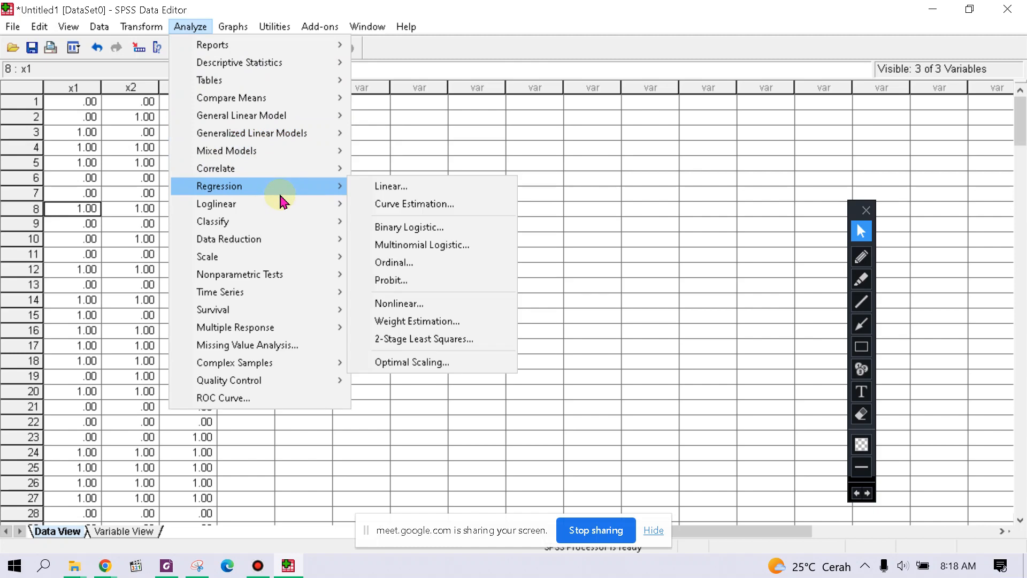
left_click(437, 229)
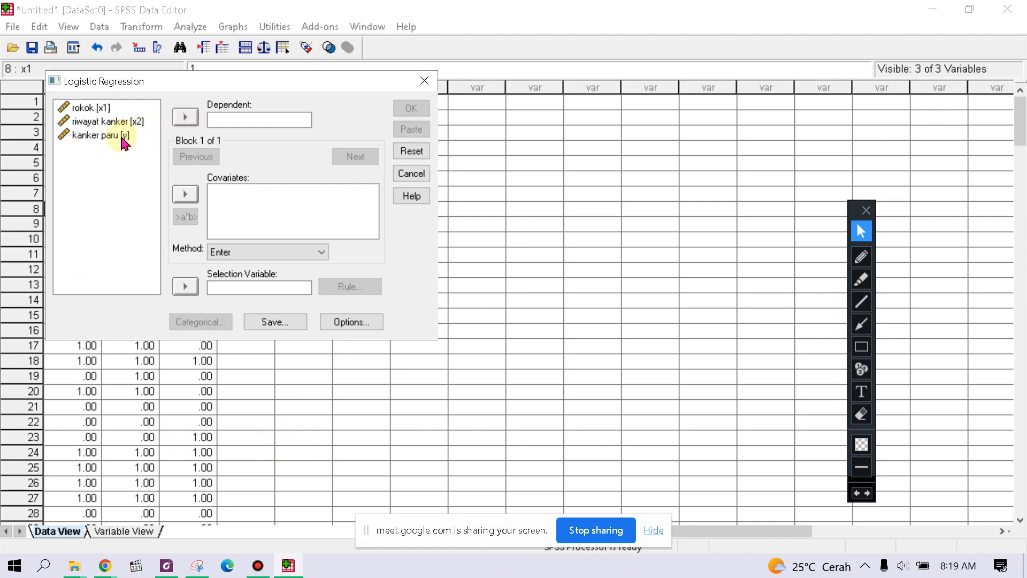
left_click(124, 140)
left_click(188, 119)
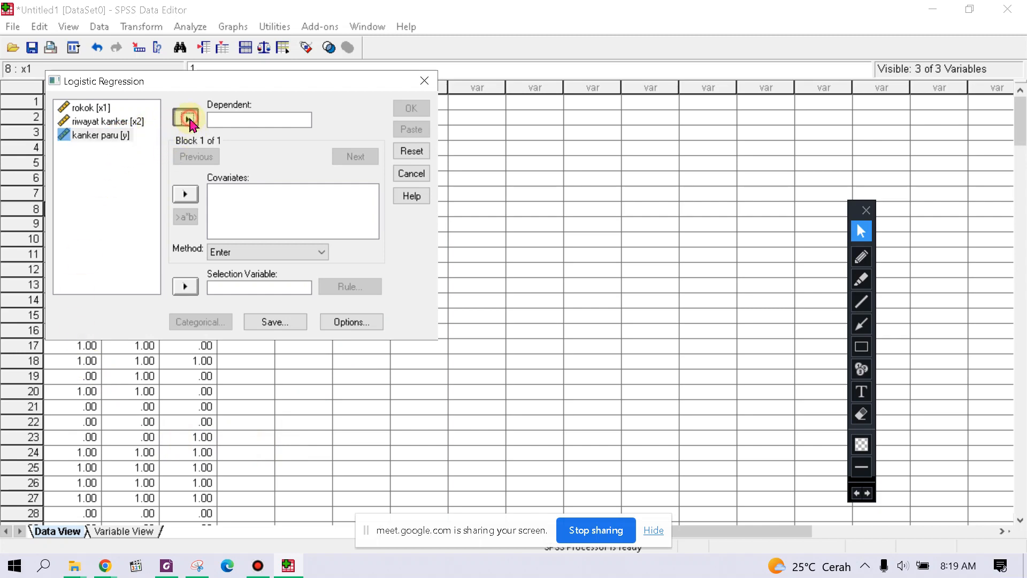
Step: Add rokok [x1] and riwayat kanker [x2] as covariates of the logistic regression
left_click(80, 107)
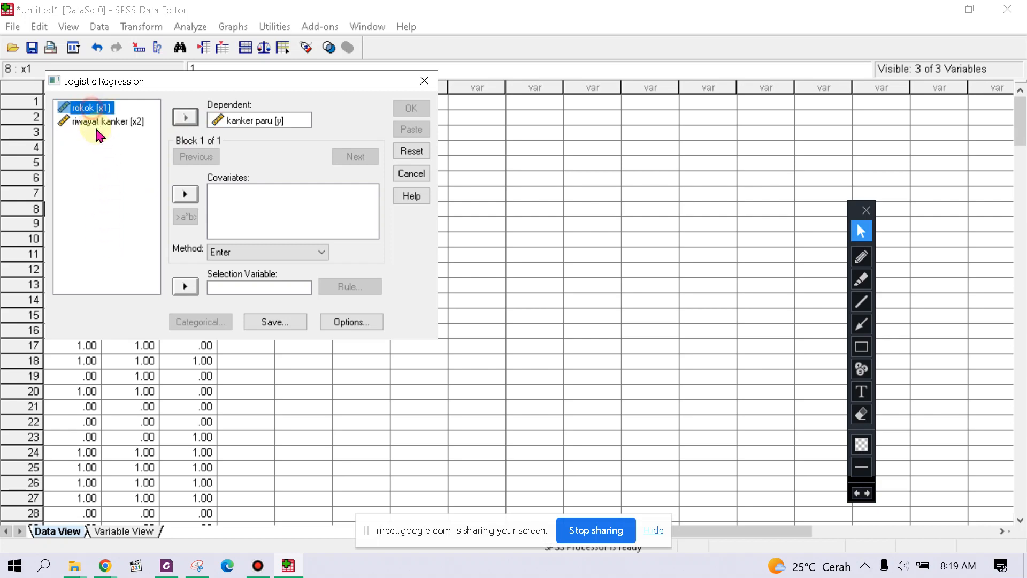
left_click(109, 126, "shift")
left_click(185, 194)
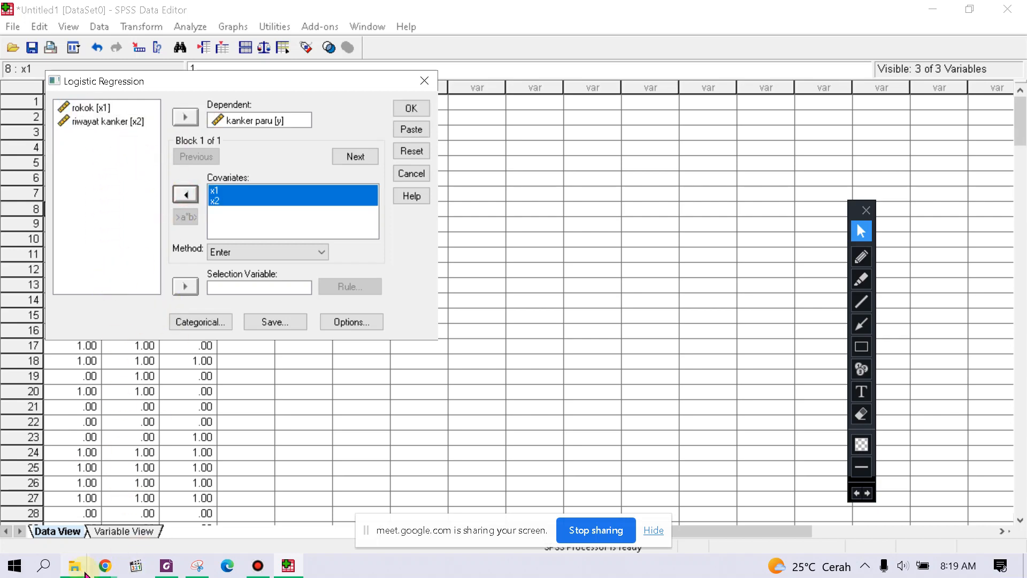
Step: Following the article, enable saving of Probabilities, Group membership, Unstandardized and Studentized residuals for the logistic regression
mouse_move(105, 565)
left_click(112, 513)
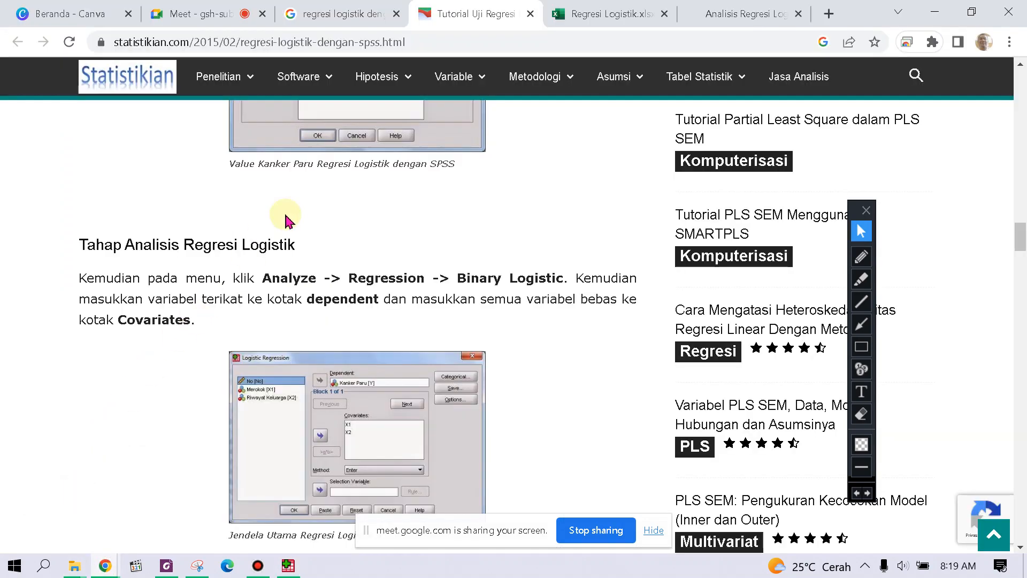
scroll(286, 217, "down", 5)
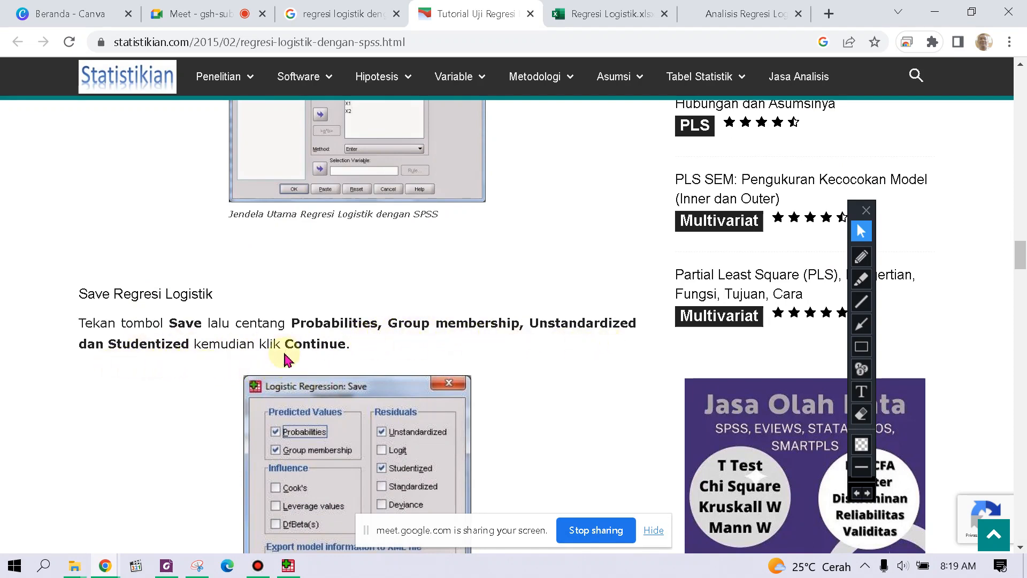
left_click(289, 568)
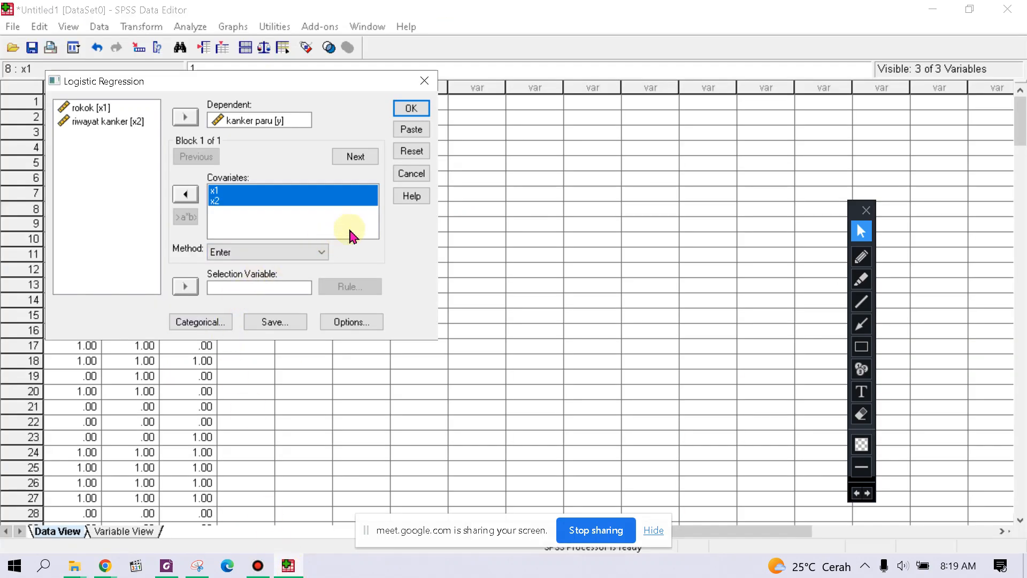
left_click(289, 331)
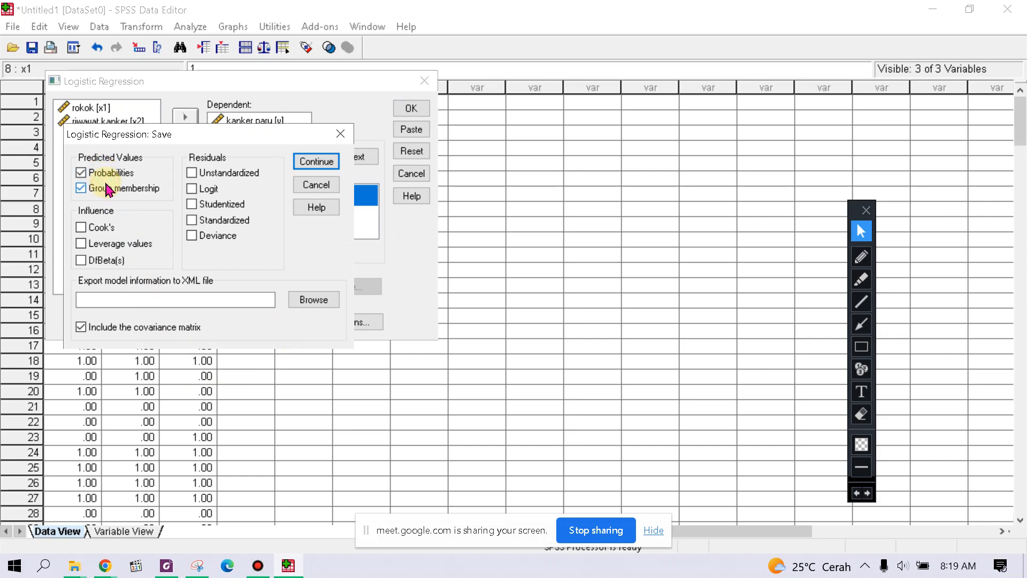
left_click(193, 206)
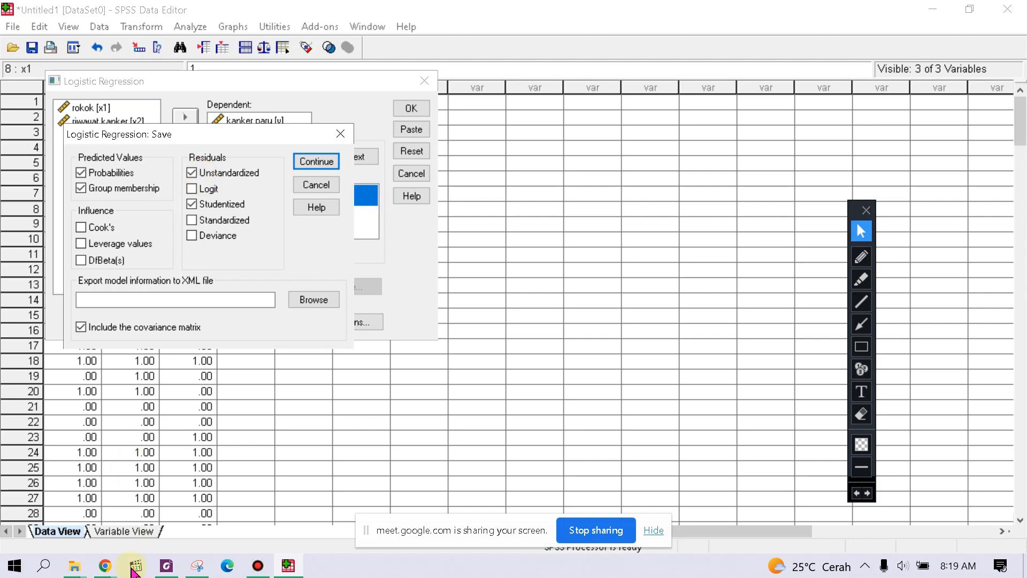
Step: Recheck the Save choices and read the Options instructions in the article, and accept the regression's Save settings
mouse_move(105, 565)
left_click(99, 490)
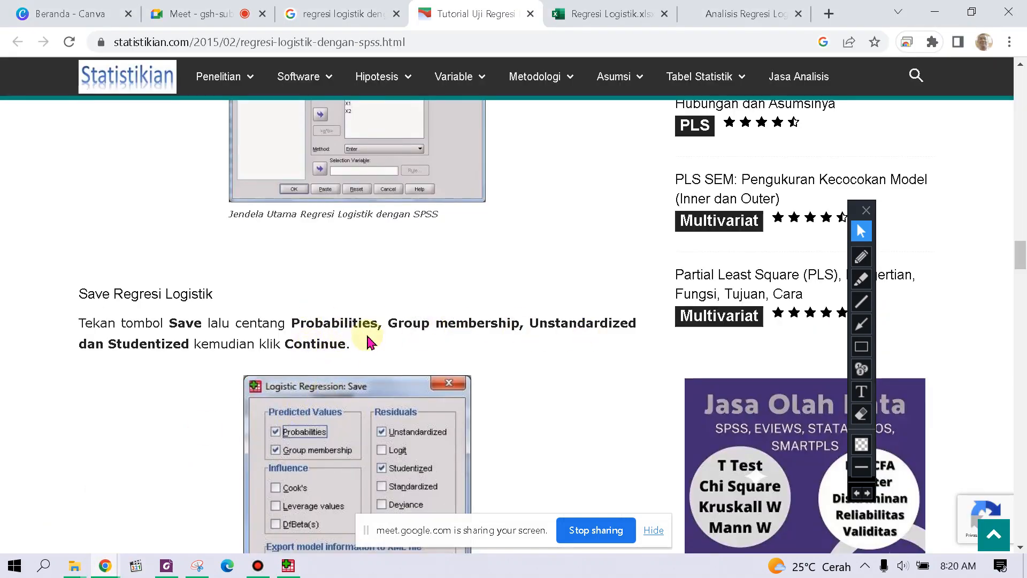
scroll(77, 303, "down", 5)
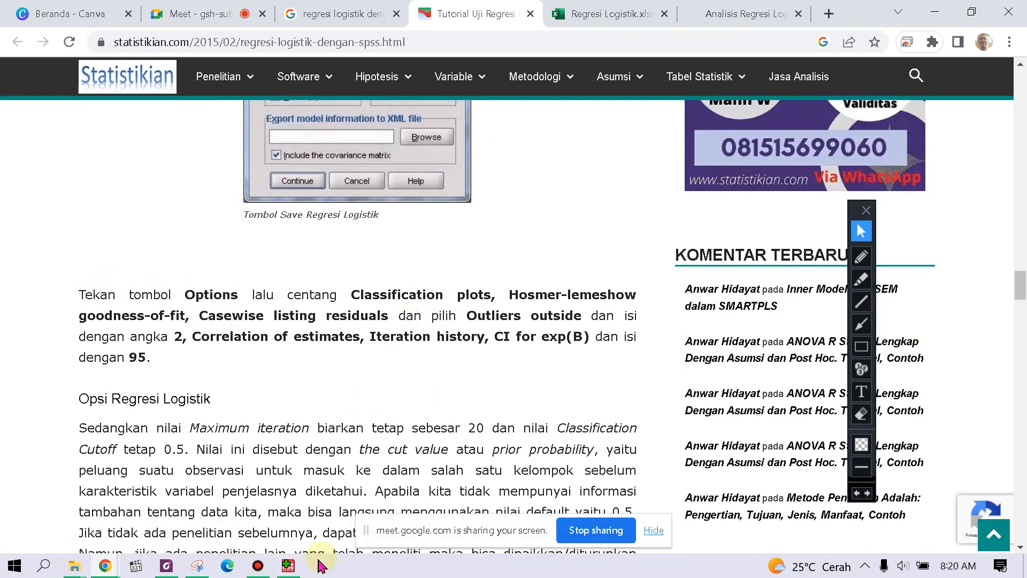
left_click(288, 566)
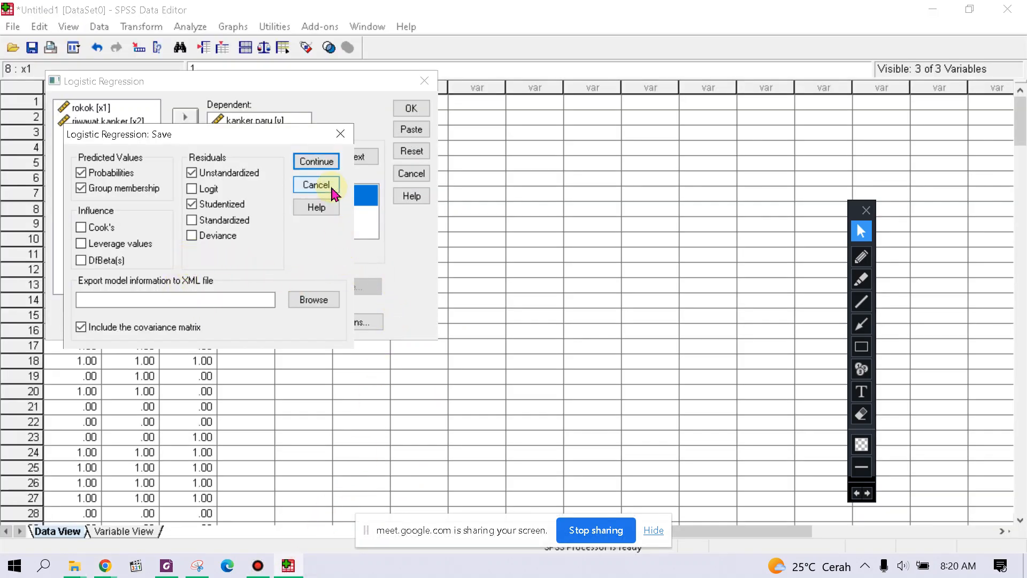
left_click(325, 163)
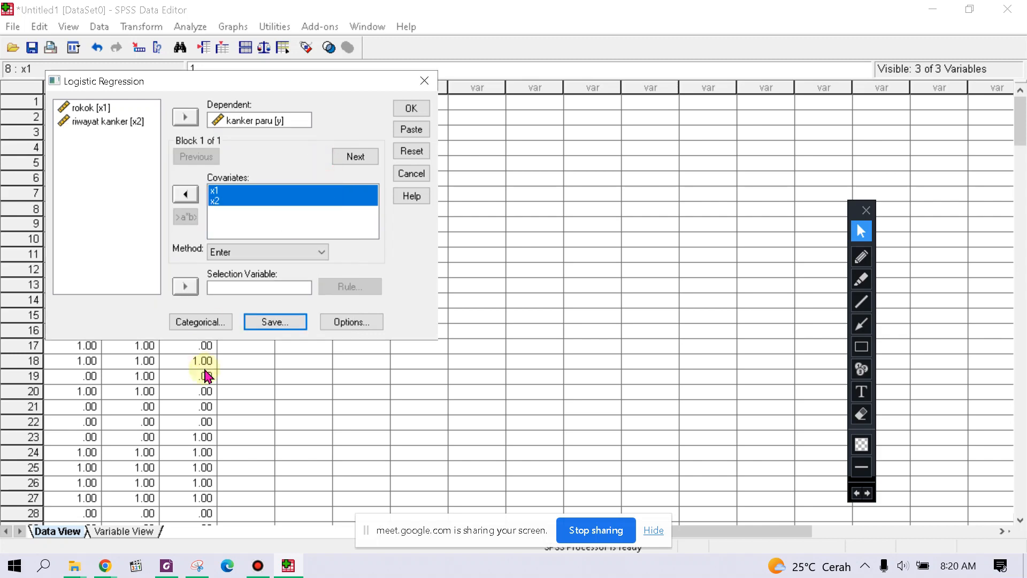
Step: In the regression's Options, enable Classification plots, Hosmer-Lemeshow goodness-of-fit, Correlations of estimates and Casewise listing of residuals with outliers outside 2, following the article
left_click(372, 323)
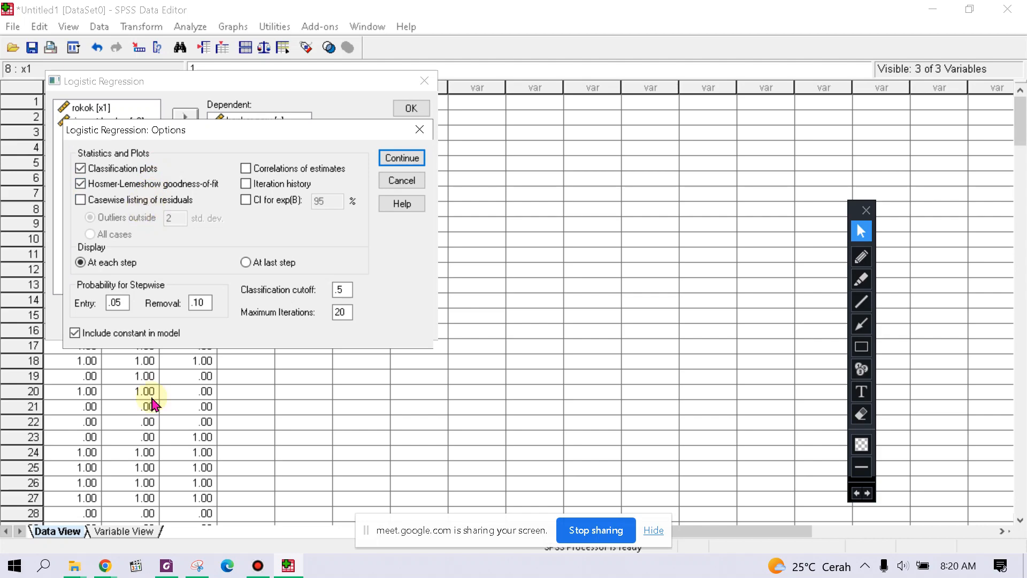
mouse_move(100, 567)
left_click(91, 514)
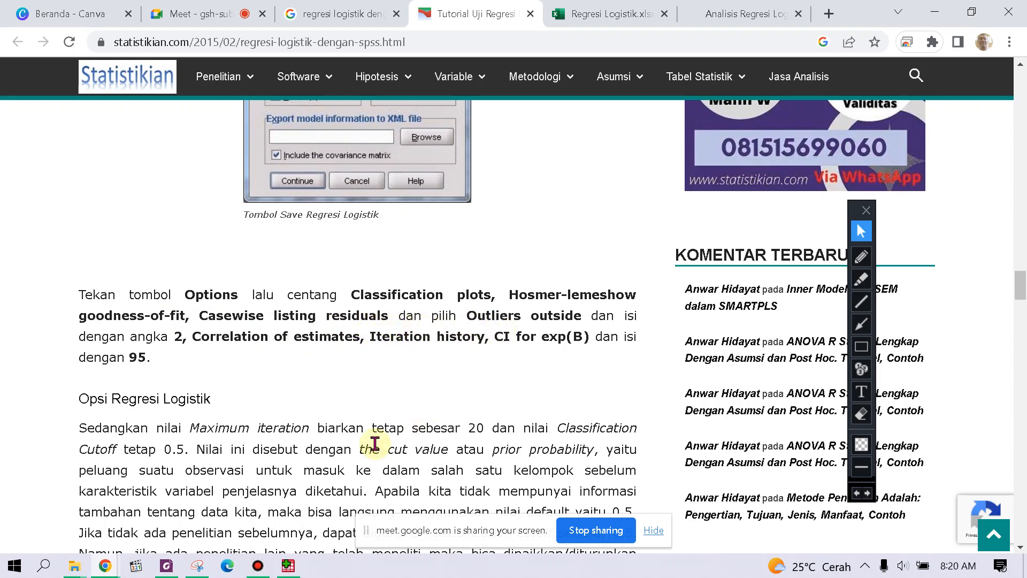
left_click(287, 566)
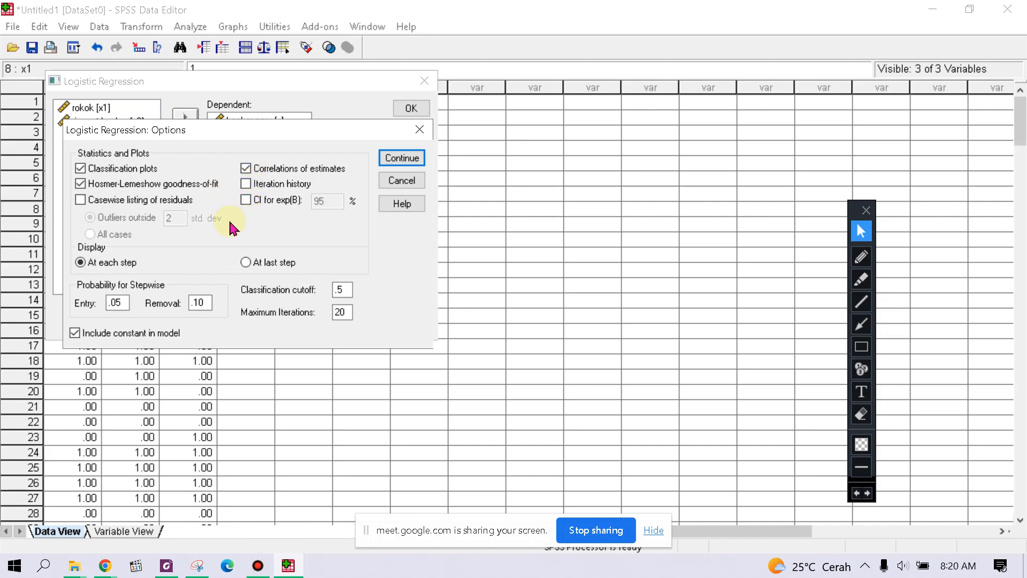
left_click(158, 203)
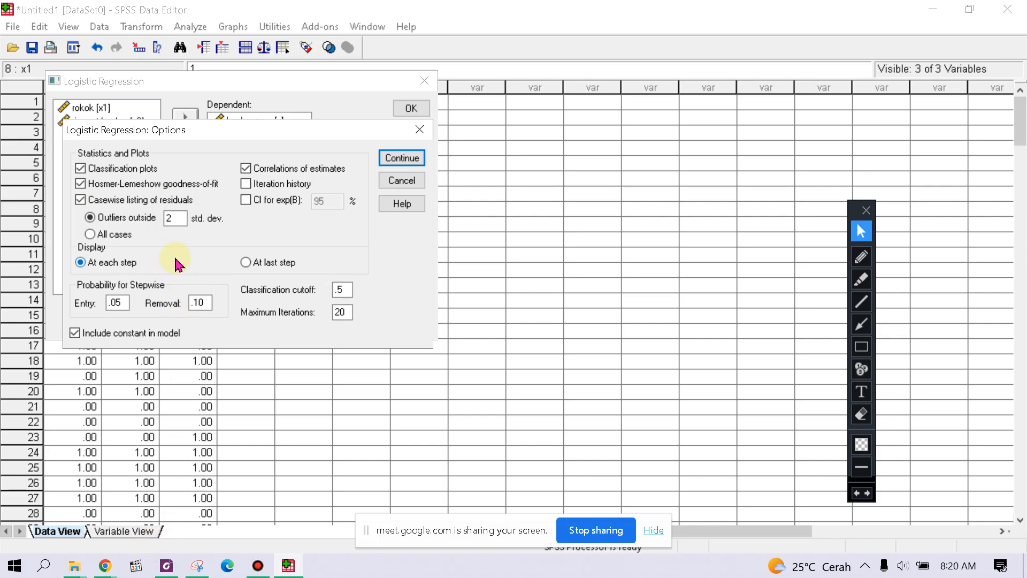
Step: Return to the article in Chrome, underline in red its instructions about 2, Correlation of estimates, Iteration history, CI and 95, and erase the marks
mouse_move(104, 566)
left_click(91, 503)
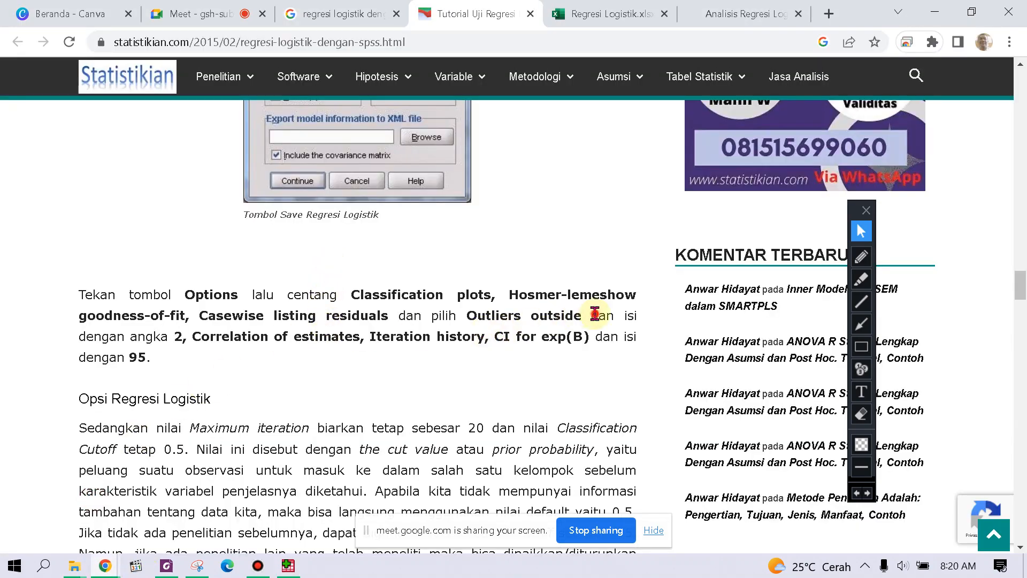
left_click_drag(591, 315, 79, 316)
left_click(861, 256)
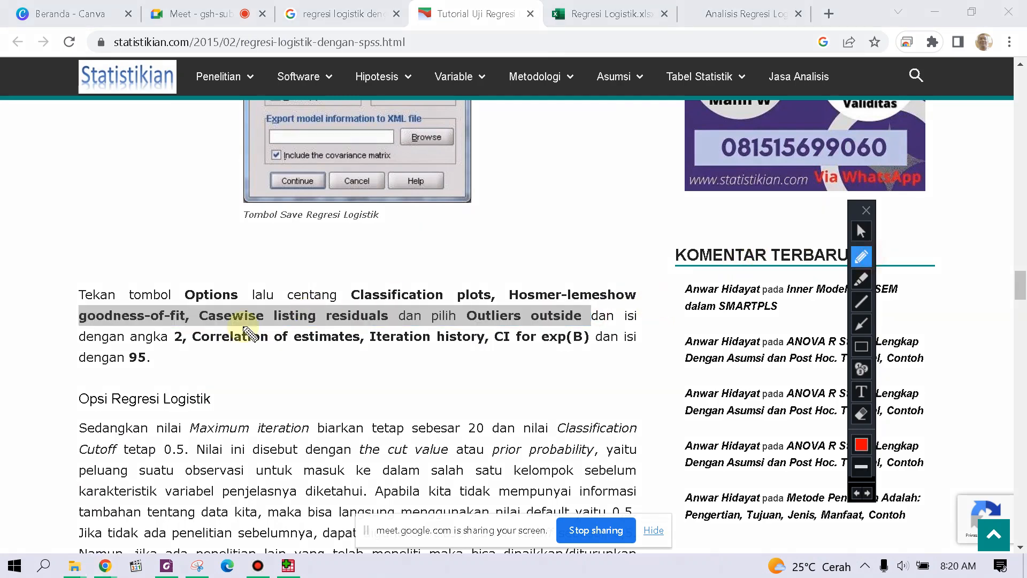
left_click_drag(131, 343, 508, 338)
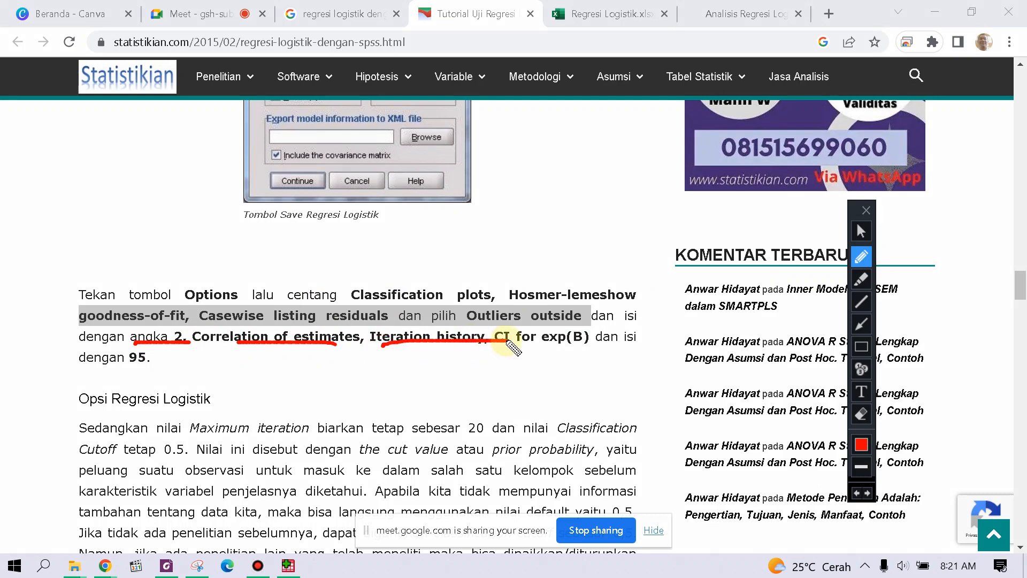
left_click_drag(123, 366, 169, 366)
left_click(861, 413)
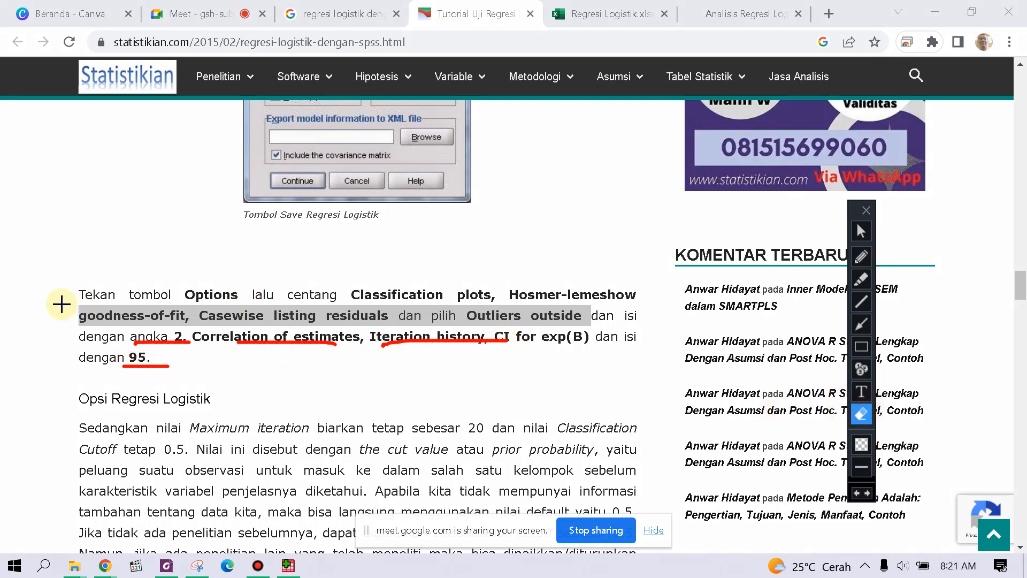
left_click_drag(59, 300, 615, 383)
left_click(861, 231)
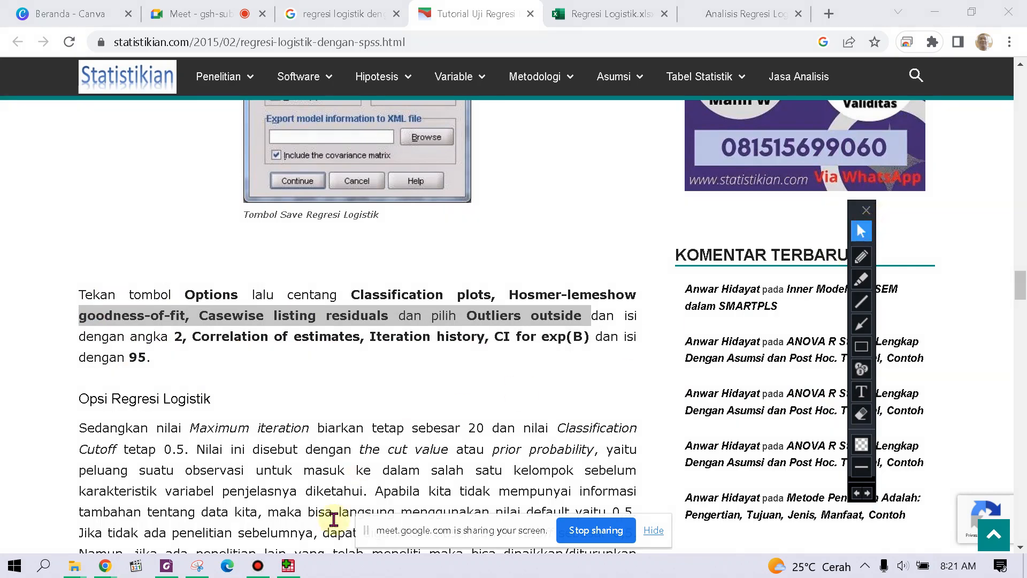
Step: Return to SPSS, circle the Outliers outside 2 std. dev. setting in red to point it out, and erase the circle
left_click(288, 565)
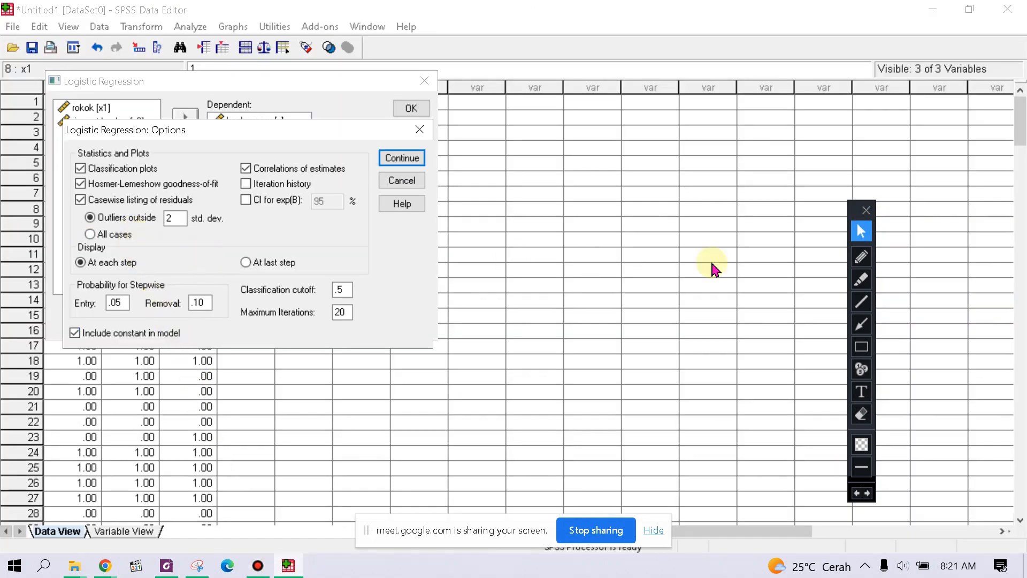
left_click(861, 257)
mouse_move(153, 226)
left_mouse_down()
mouse_move(200, 238)
mouse_move(241, 203)
mouse_move(154, 207)
left_mouse_up()
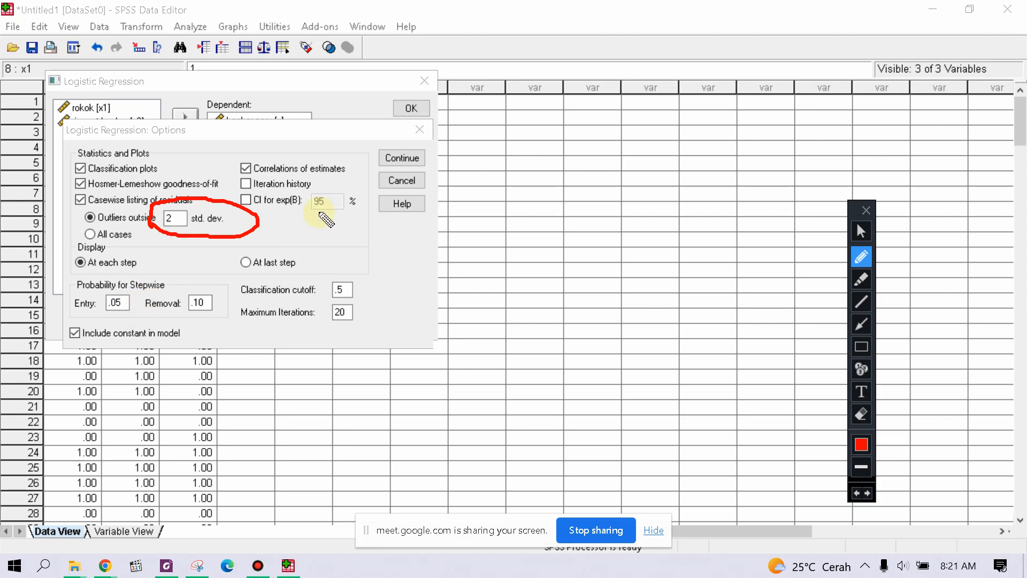
left_click(861, 413)
left_click_drag(99, 179, 344, 270)
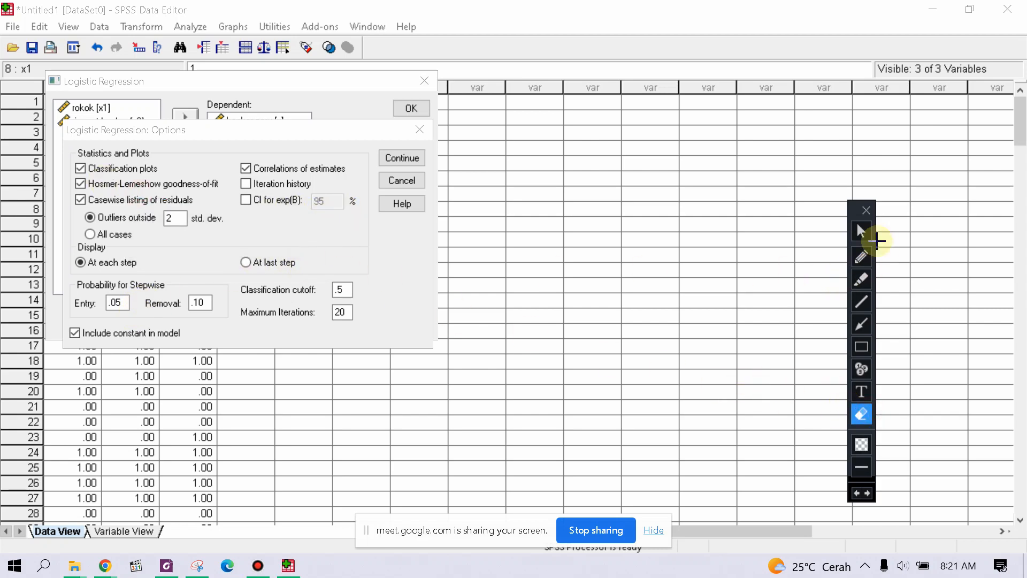
left_click(861, 231)
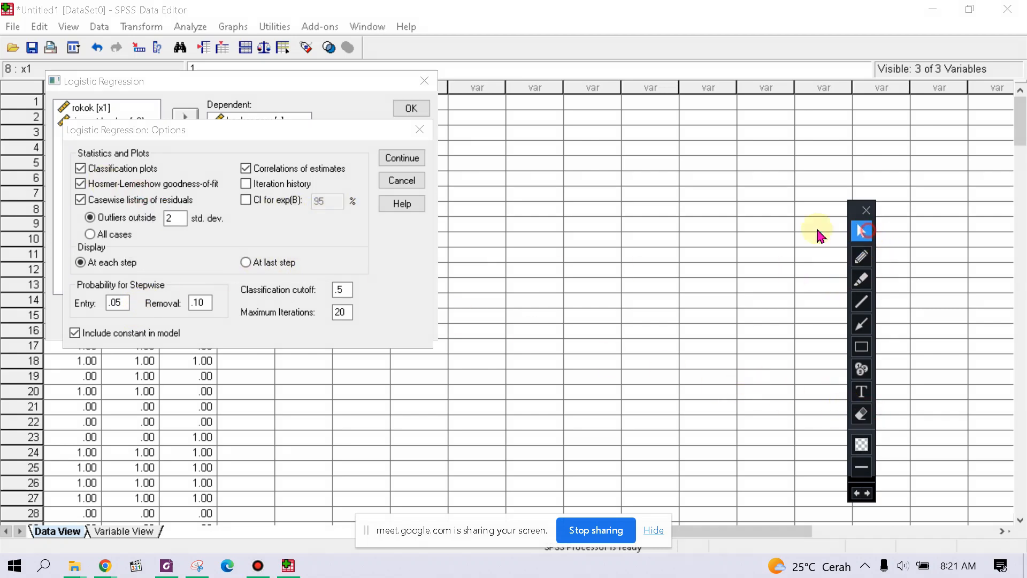
Step: Enable CI for exp(B) at 95% and Iteration history, checking the article in Chrome, and accept the regression options
left_click(246, 201)
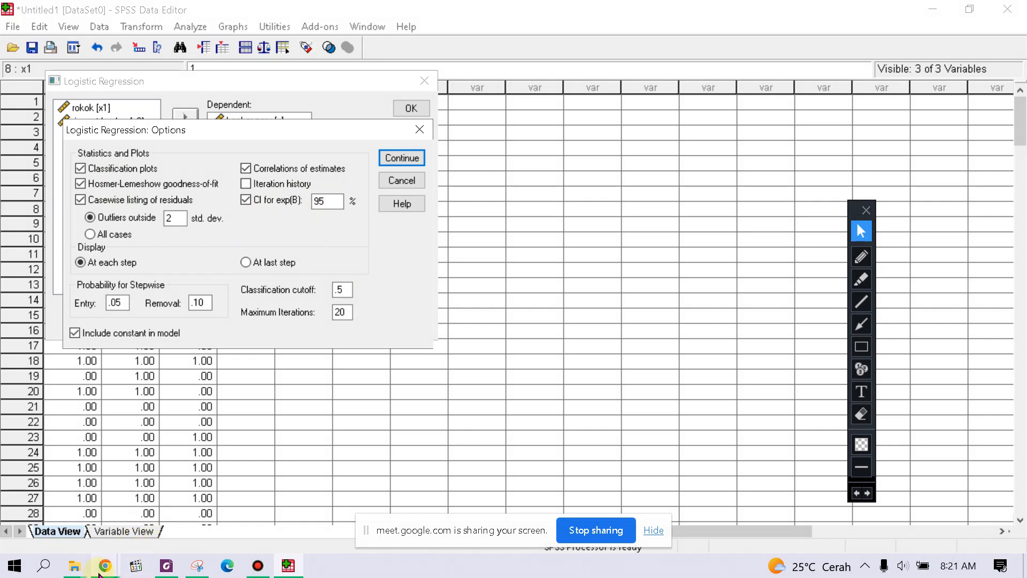
mouse_move(99, 575)
left_click(80, 502)
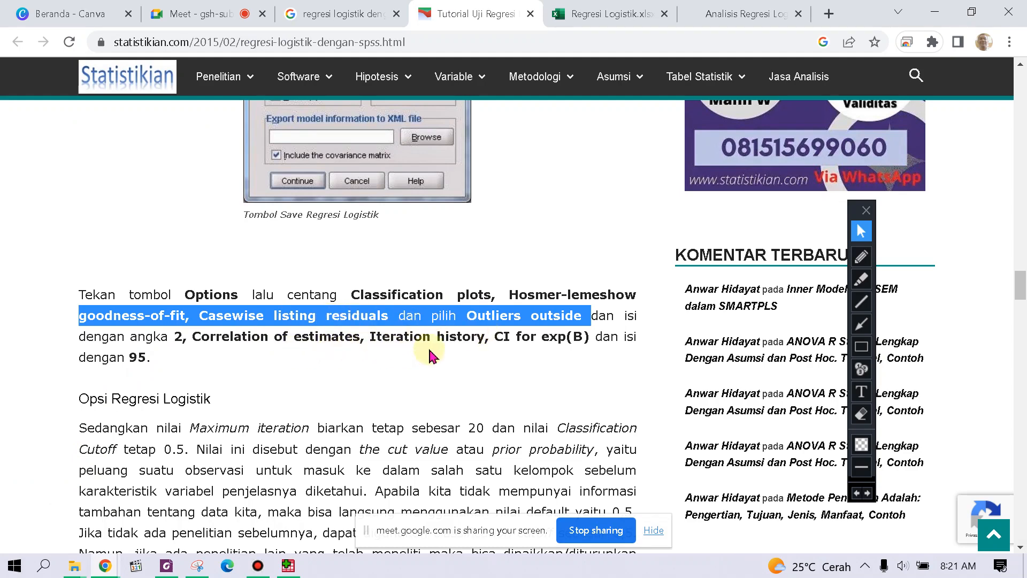
left_click(288, 567)
left_click(268, 186)
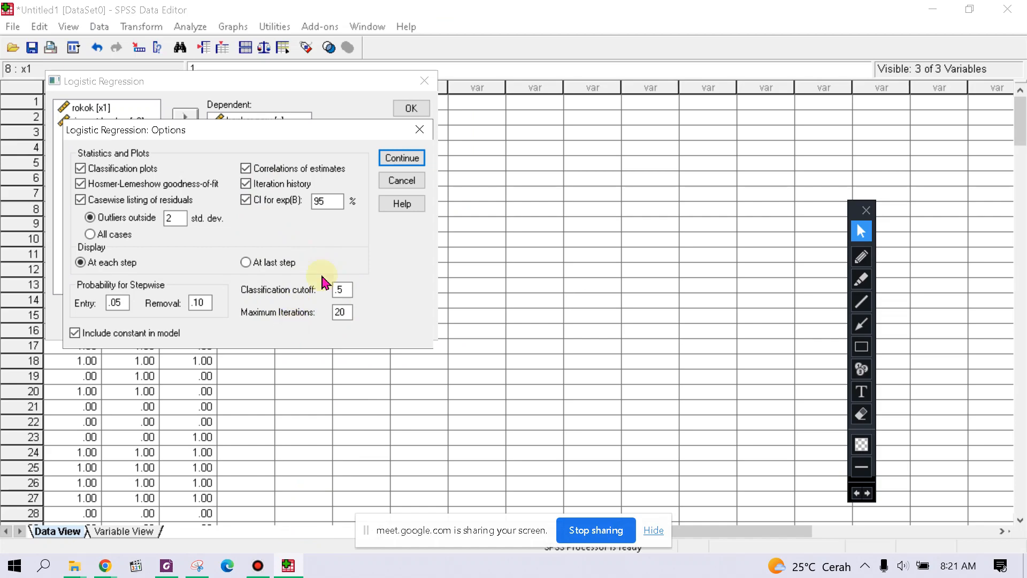
left_click(419, 158)
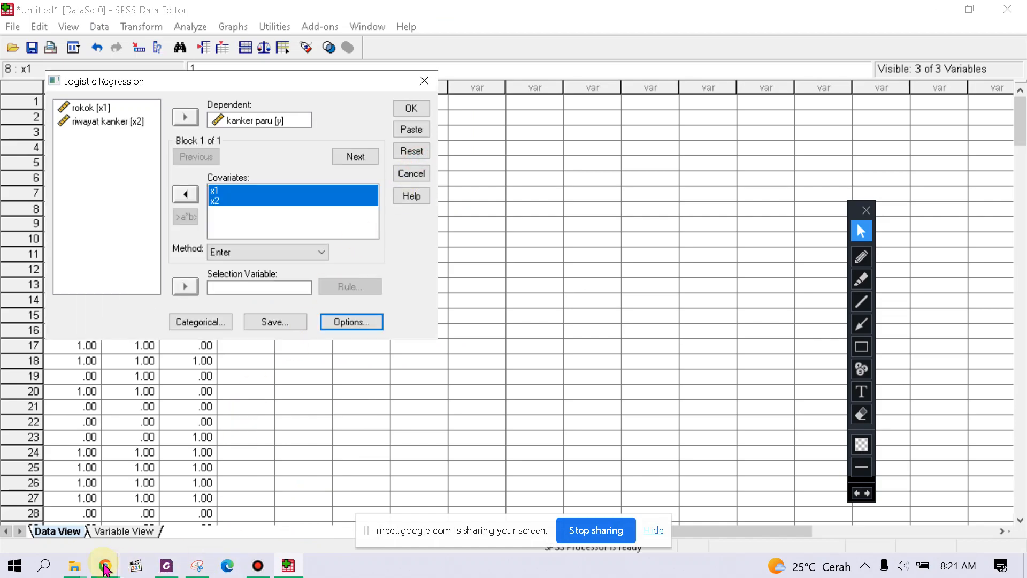
Step: Compare the regression's Options settings in SPSS with the Options illustration in the article and accept them
mouse_move(105, 566)
left_click(126, 471)
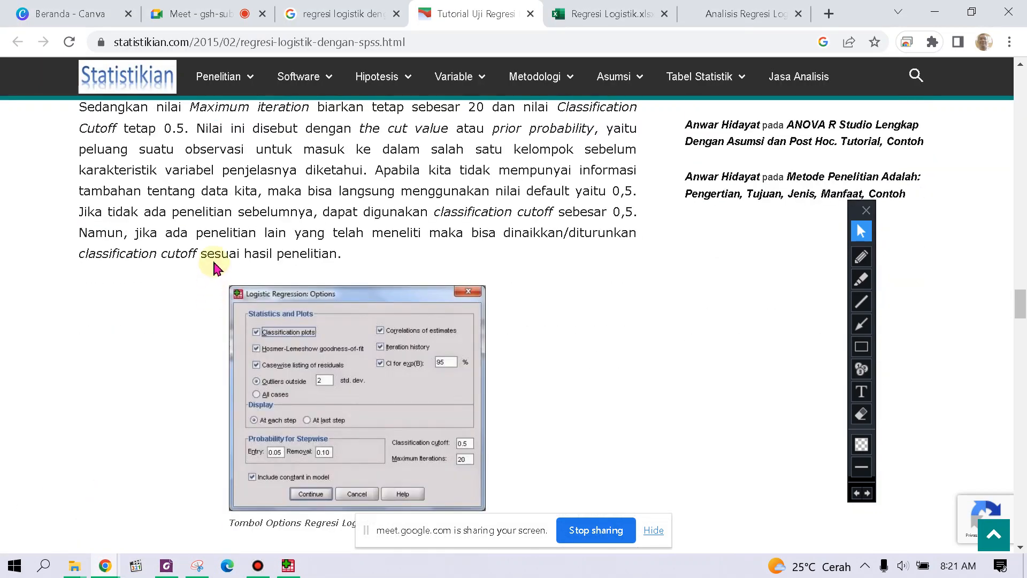
scroll(202, 234, "down", 4)
scroll(202, 236, "up", 2)
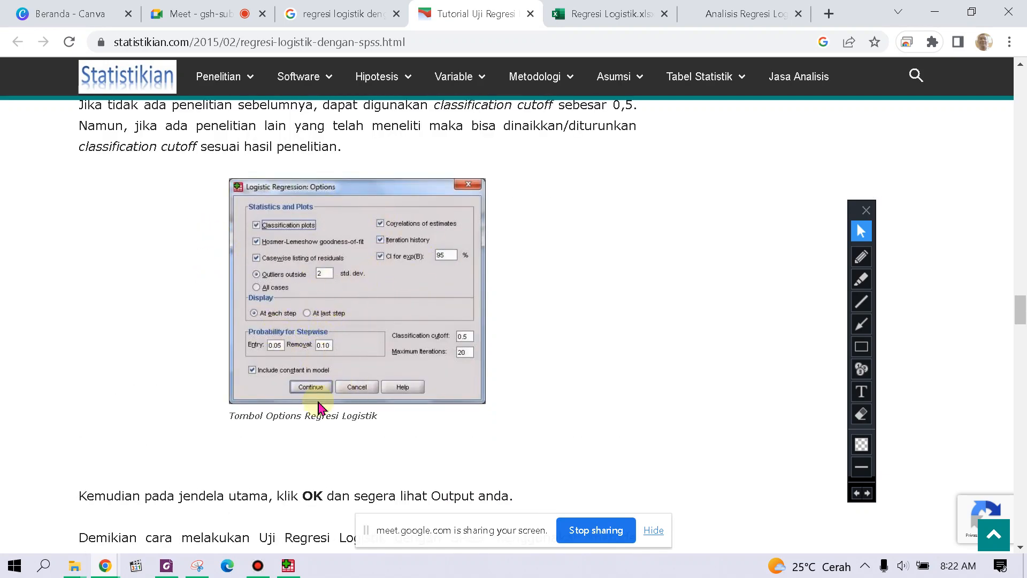
left_click(298, 569)
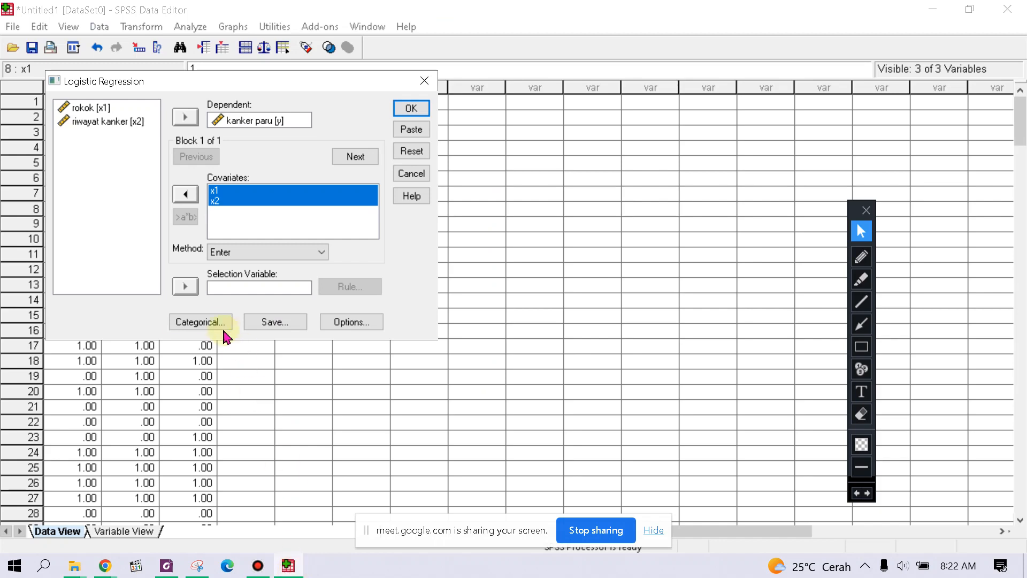
left_click(353, 322)
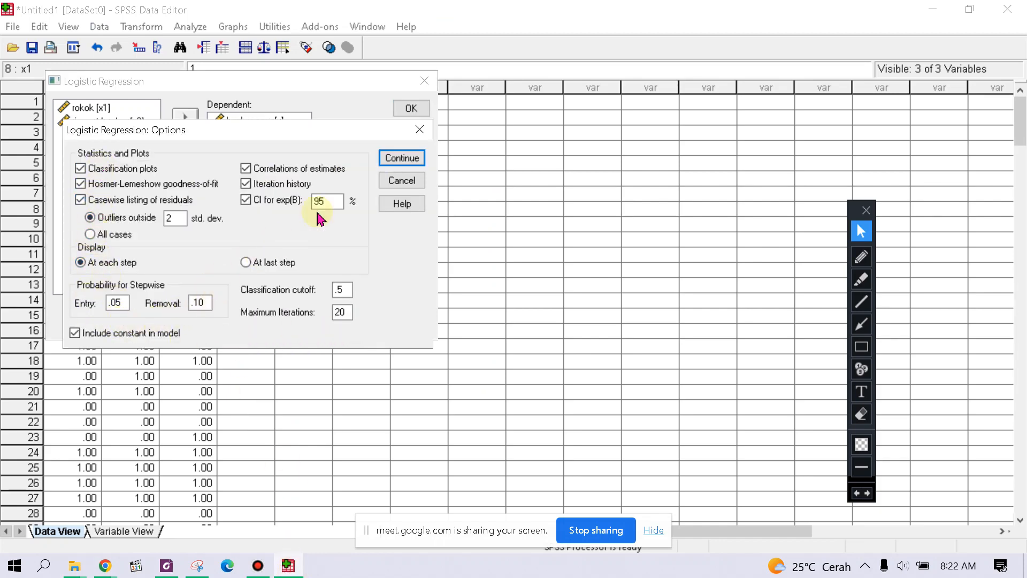
left_click(401, 158)
Step: Read the article's closing instructions in Chrome, run the logistic regression in SPSS and view the start of the output
mouse_move(105, 566)
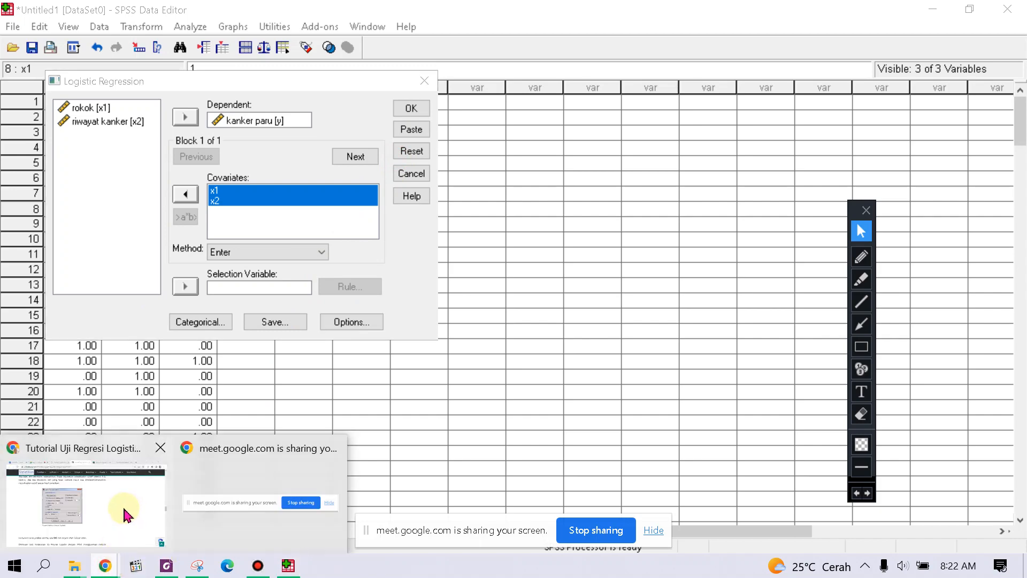
left_click(125, 514)
scroll(246, 254, "down", 5)
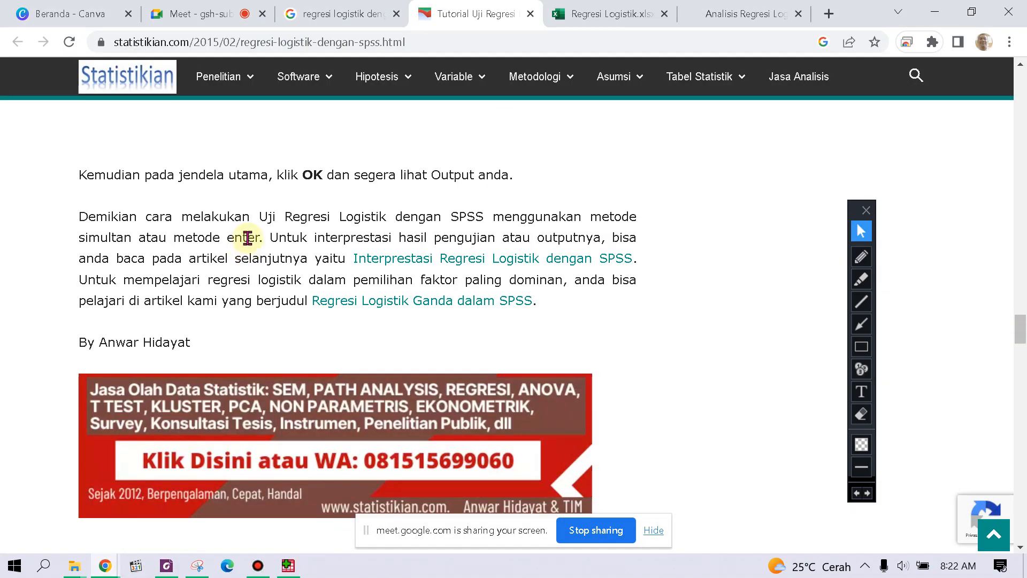
scroll(420, 220, "up", 2)
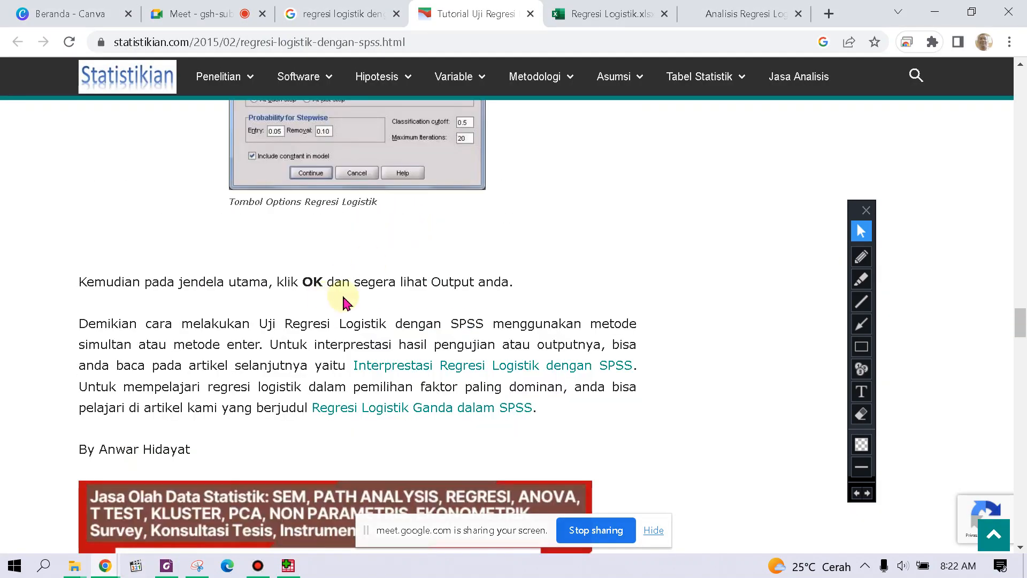
scroll(343, 302, "down", 8)
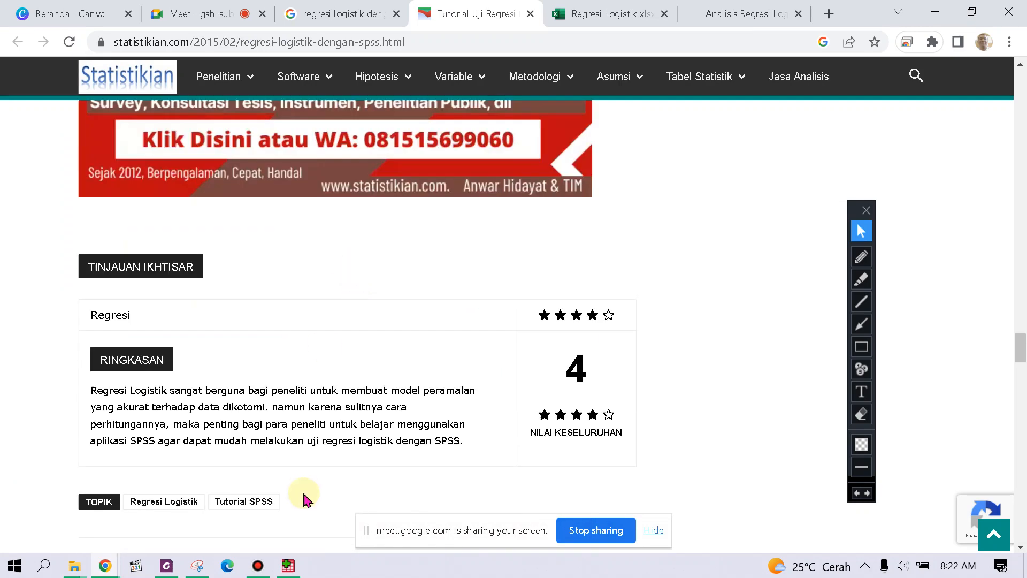
left_click(288, 565)
left_click(409, 107)
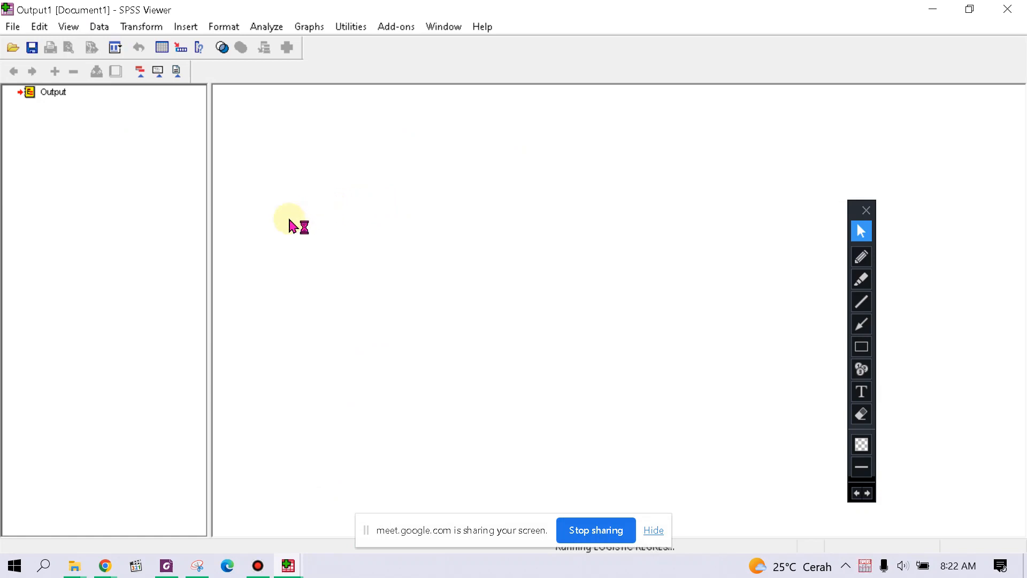
scroll(301, 208, "down", 2)
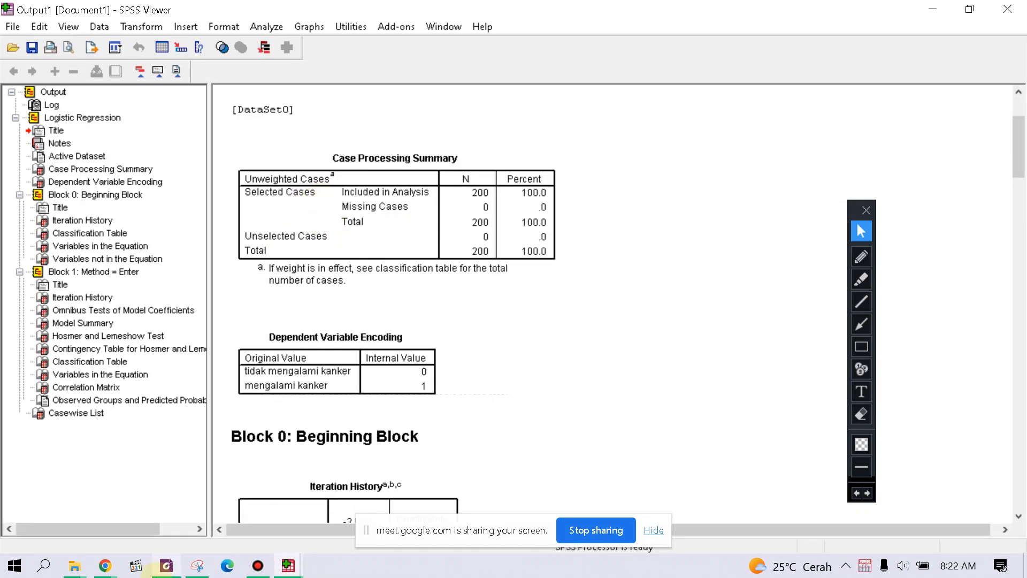
Step: Return to the article in Chrome and open its link Interprestasi Regresi Logistik dengan SPSS in a new tab
mouse_move(106, 567)
left_click(85, 514)
scroll(264, 276, "down", 4)
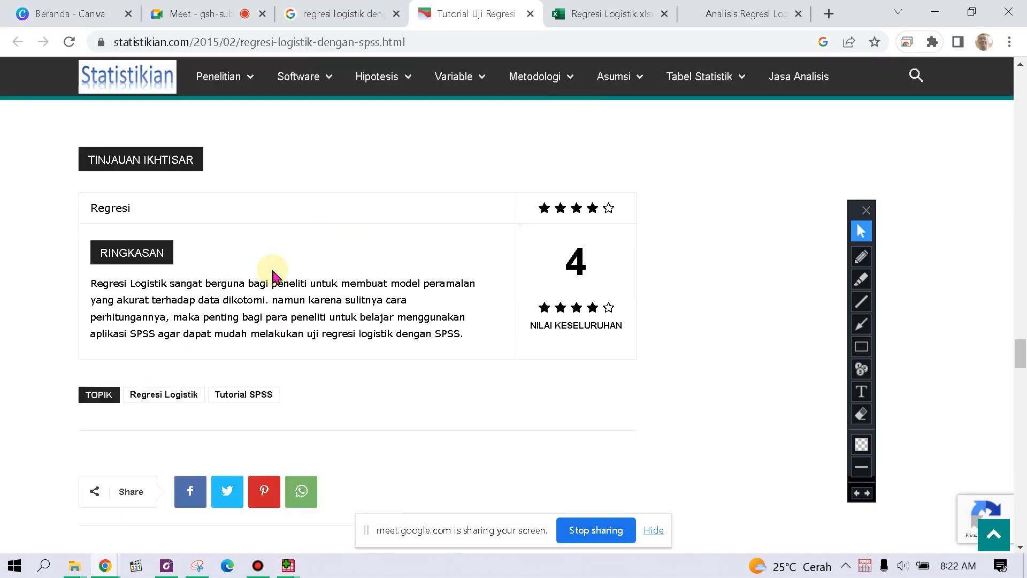
scroll(273, 276, "up", 5)
scroll(286, 310, "down", 2)
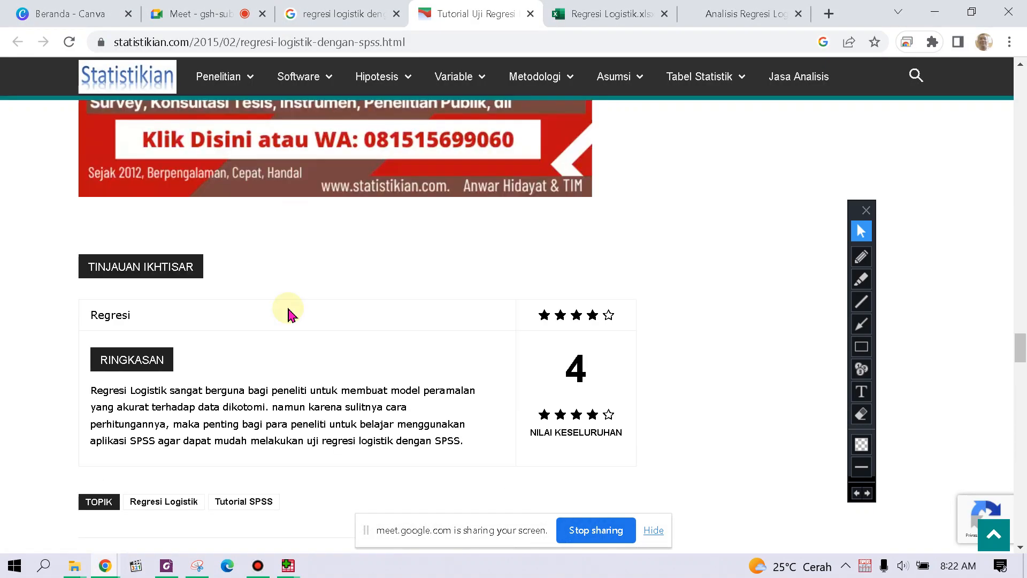
scroll(289, 314, "up", 5)
scroll(289, 314, "up", 2)
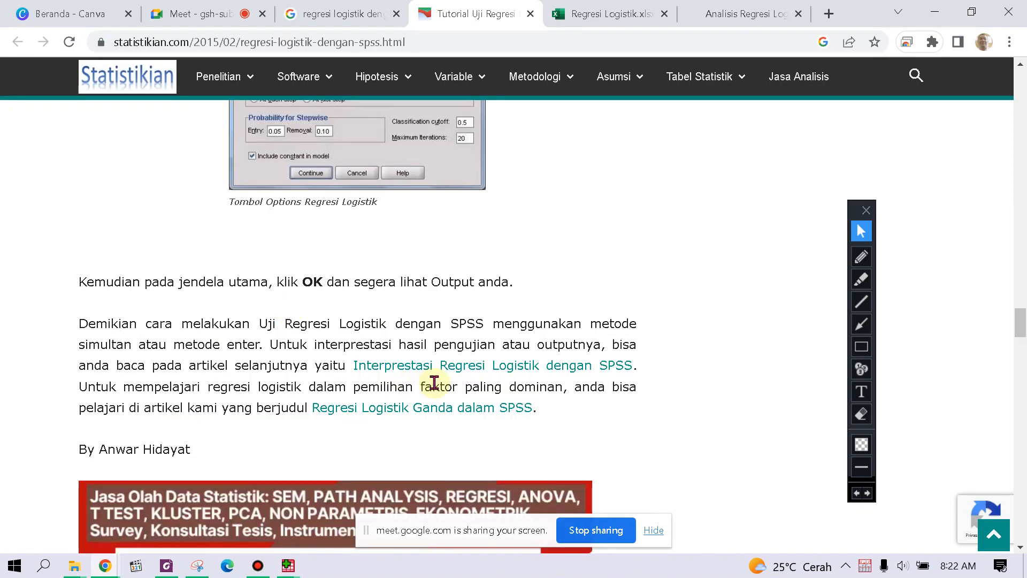
right_click(452, 368)
left_click(498, 381)
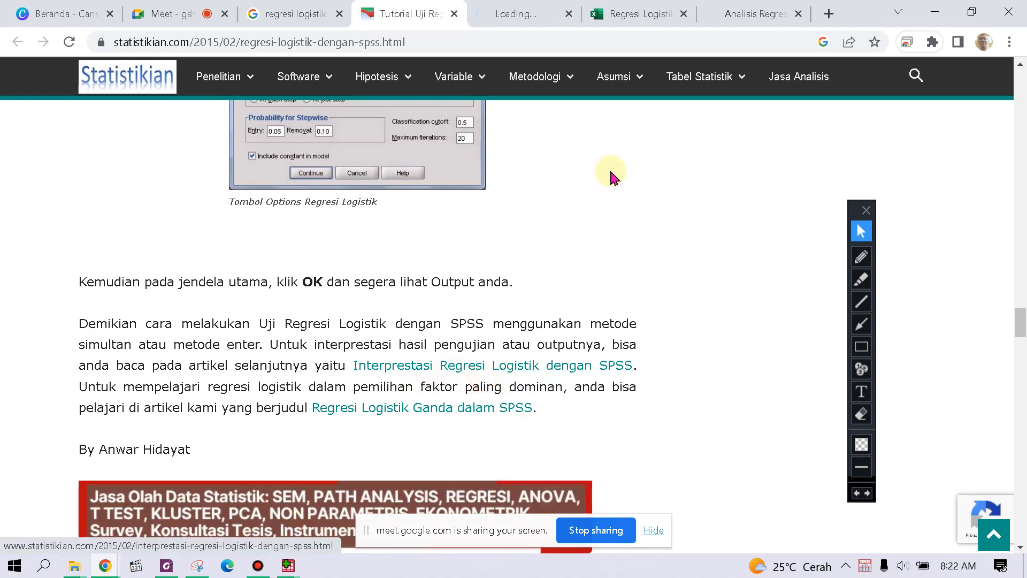
left_click(524, 17)
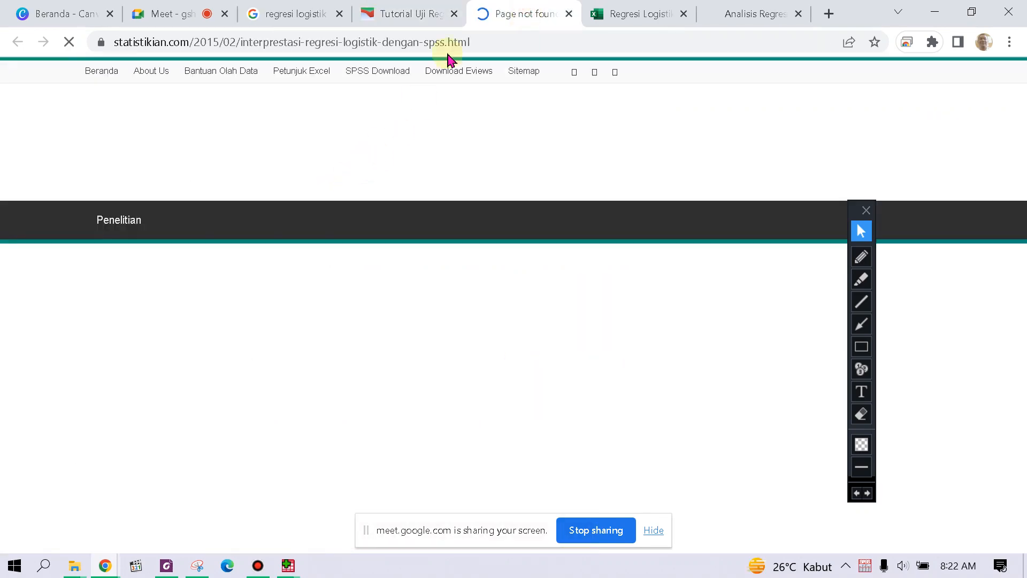
Step: Go back to the tutorial article, follow its Regresi Logistik Ganda dalam SPSS link and look through that article
left_click(419, 15)
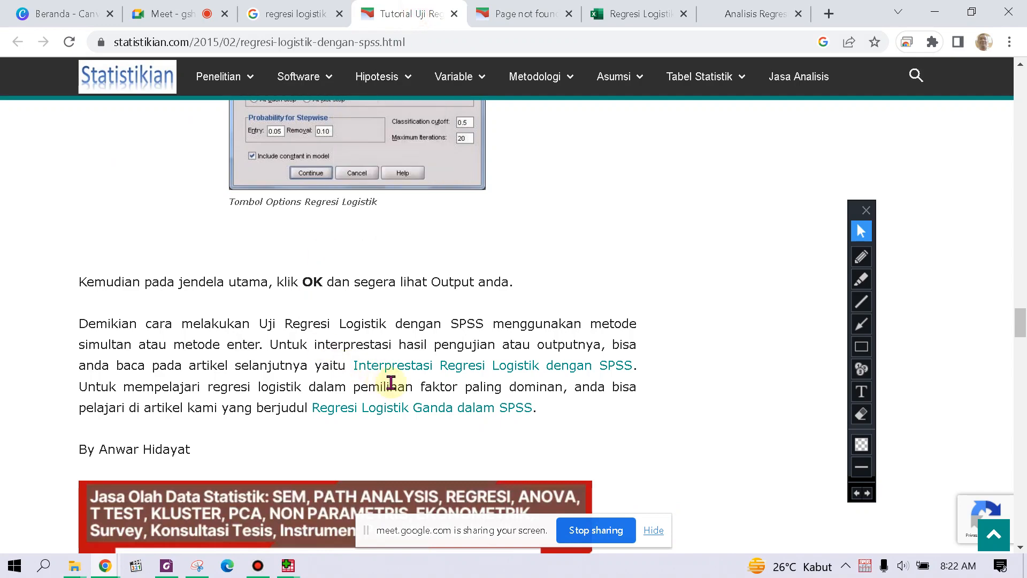
left_click(422, 410)
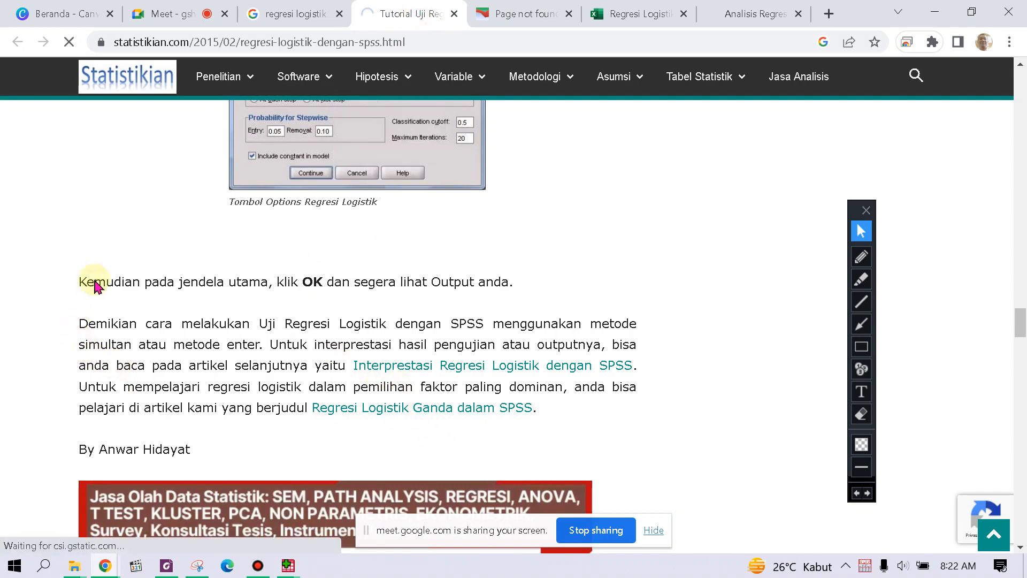
scroll(156, 316, "down", 12)
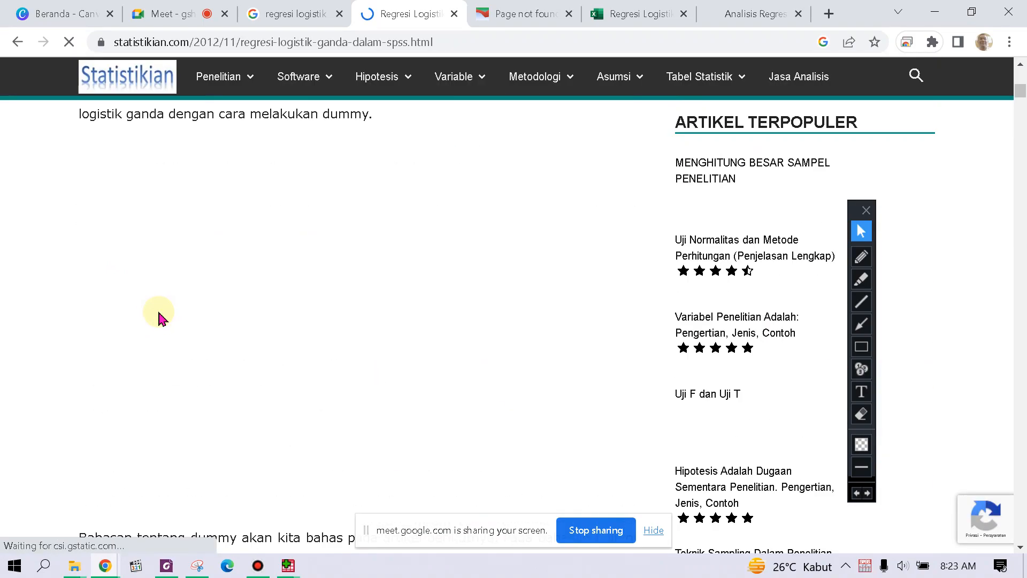
Step: Read through the Regresi Logistik Ganda dalam SPSS article, from the variable definitions and candidate selection to the end
scroll(159, 317, "down", 15)
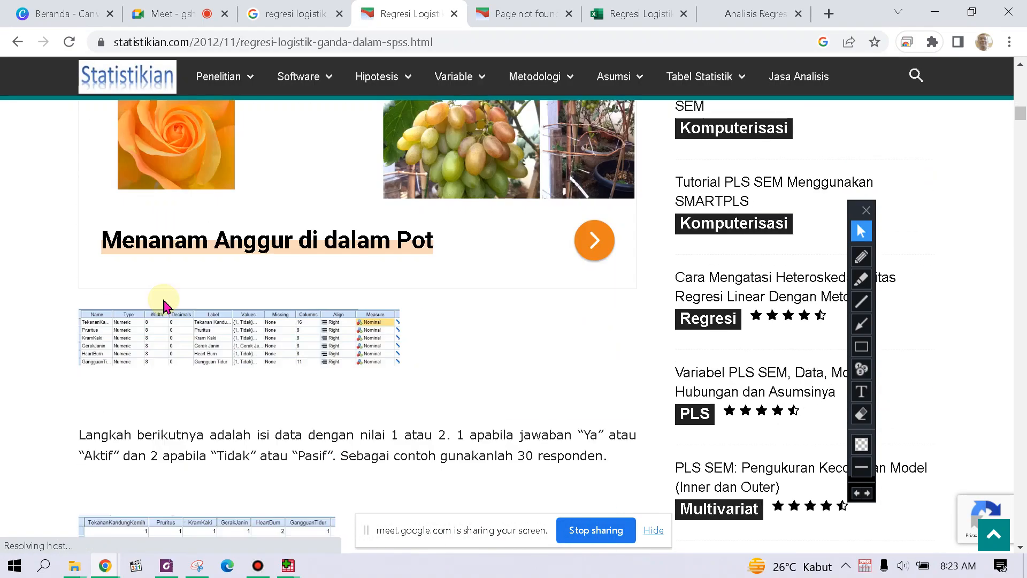
scroll(160, 297, "down", 5)
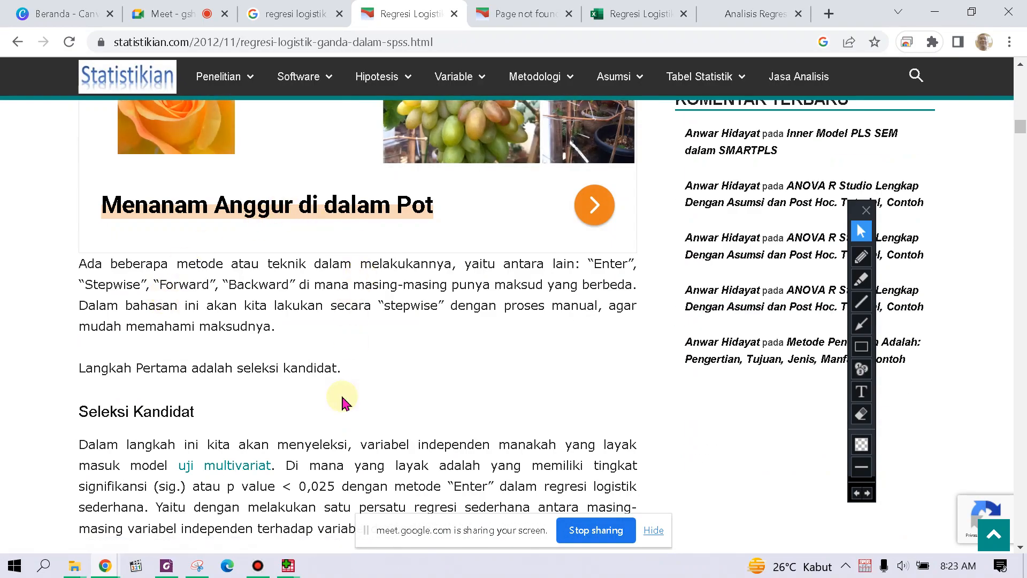
scroll(374, 347, "down", 4)
scroll(373, 345, "down", 15)
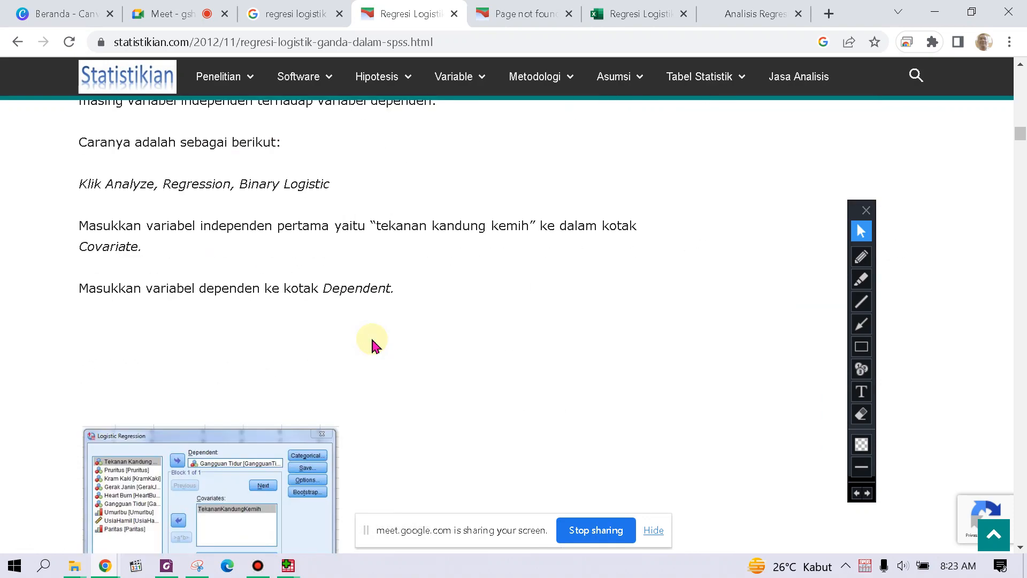
scroll(369, 323, "down", 20)
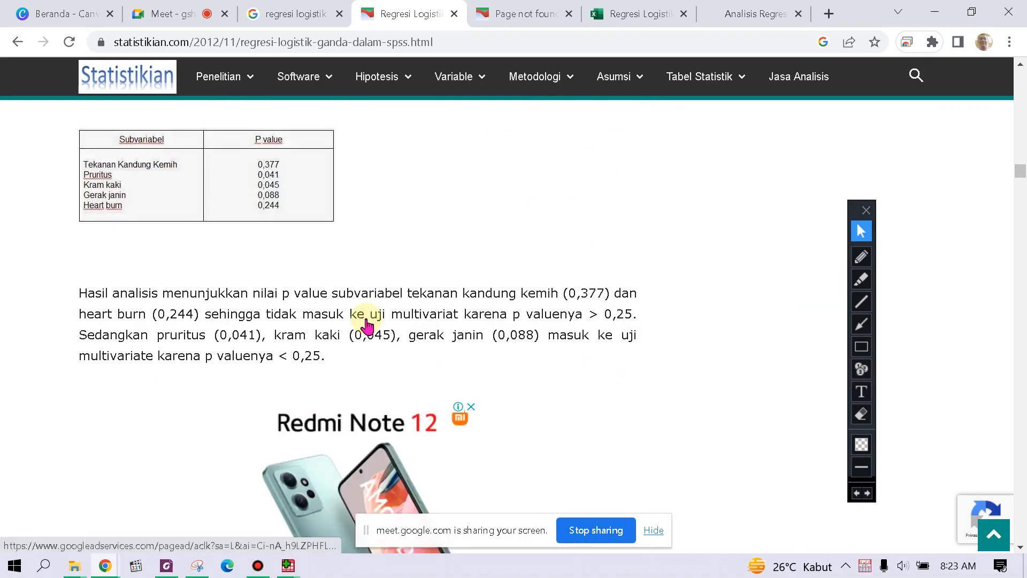
scroll(367, 313, "down", 18)
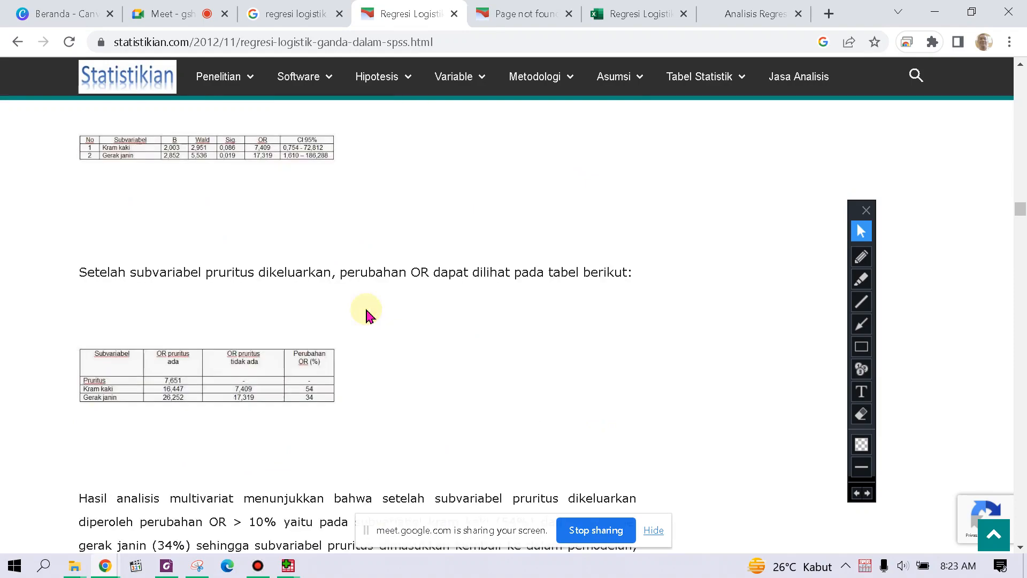
scroll(367, 310, "down", 7)
scroll(364, 311, "down", 15)
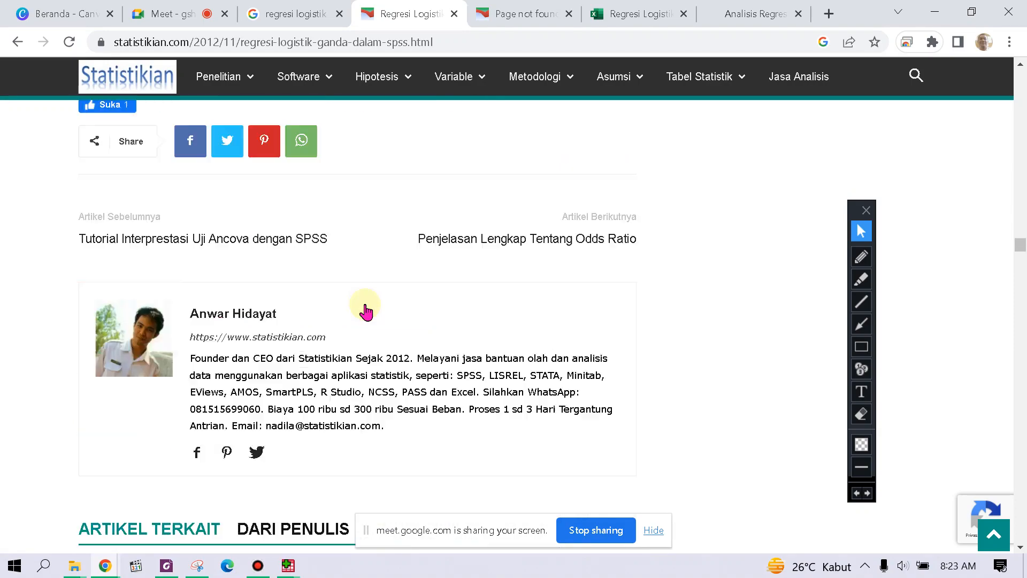
Step: Switch to the Marketing research with SPSS PDF in Foxit PhantomPDF and enlarge it to 200%, with bookmarks hidden and the annotation toolbar moved aside
left_click(166, 565)
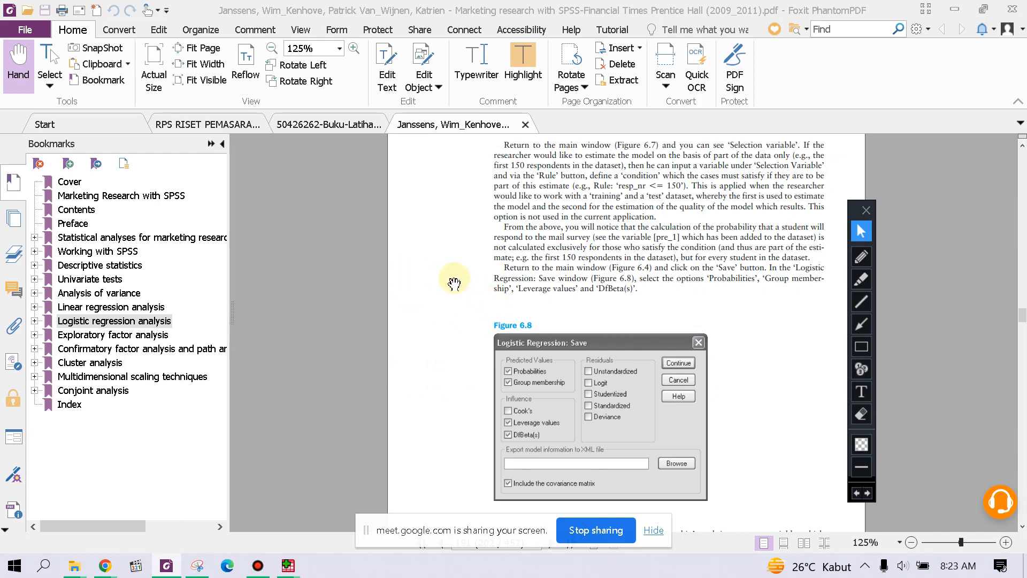
scroll(471, 297, "up", 1)
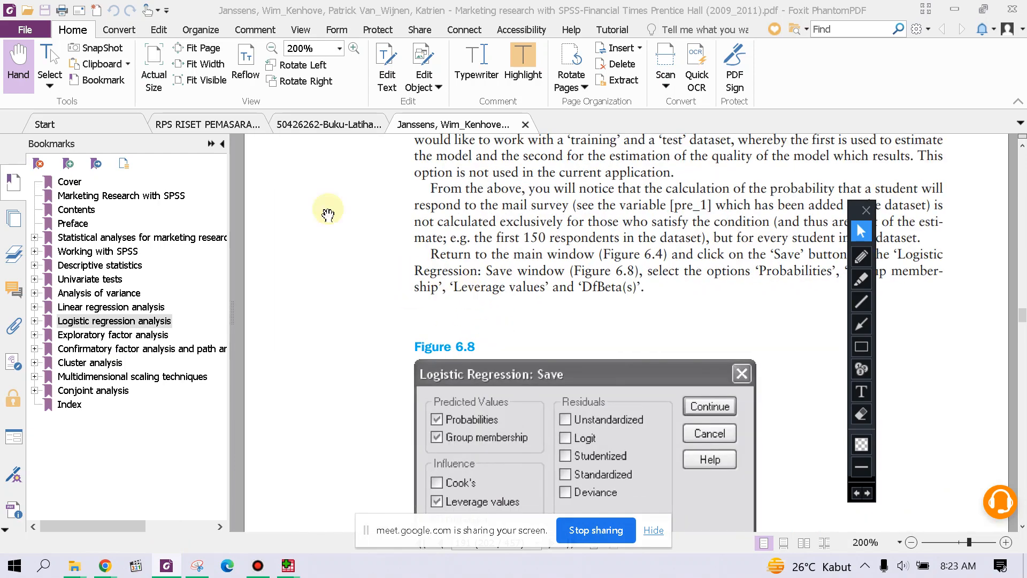
left_click(222, 144)
mouse_move(855, 214)
left_mouse_down()
mouse_move(931, 160)
mouse_move(973, 152)
left_mouse_up()
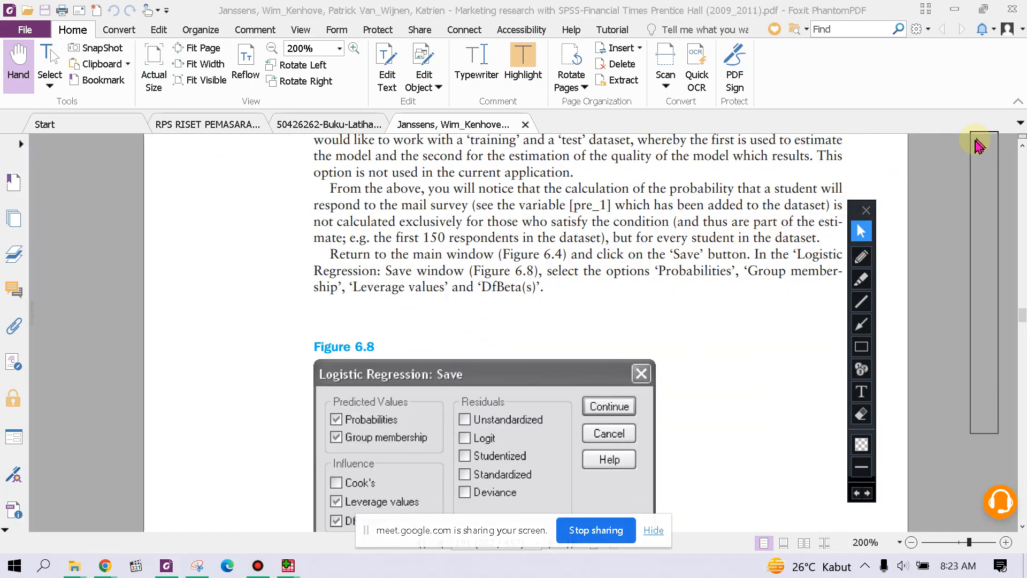
Step: Read on from the logistic regression Save options to the Interpretation of the SPSS output section at Figure 6.10
scroll(656, 270, "down", 2)
scroll(651, 269, "down", 10)
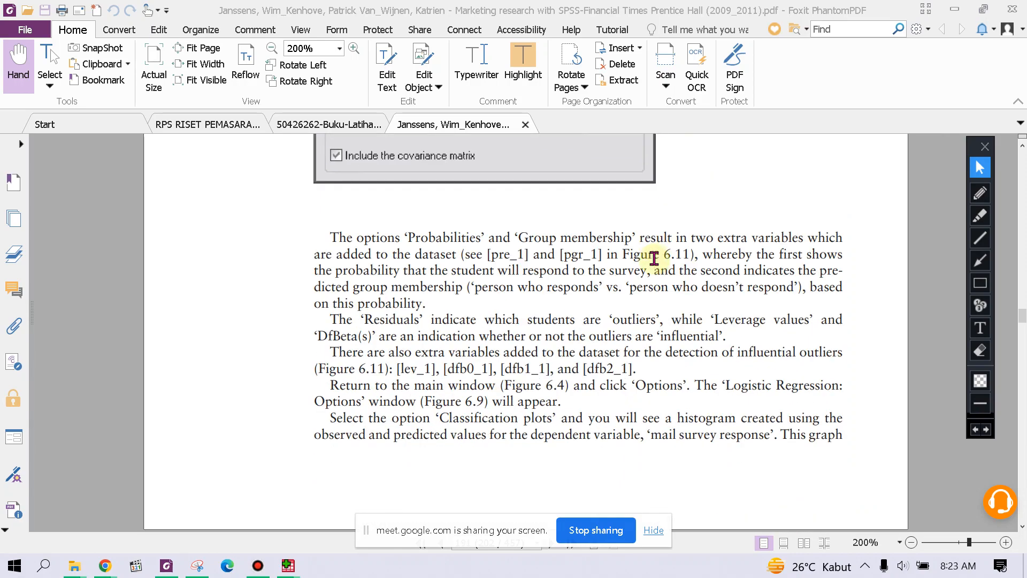
scroll(653, 263, "down", 5)
scroll(654, 263, "up", 4)
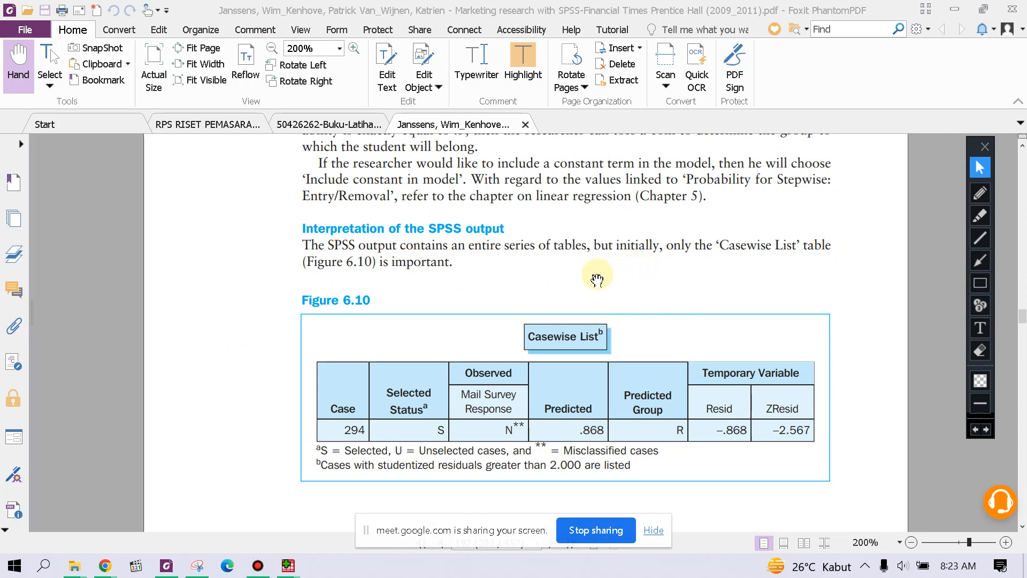
Step: Switch to the SPSS Viewer and review the logistic regression output tables from Block 0 through the Correlation Matrix, ending back at the start
left_click(289, 565)
left_click(347, 527)
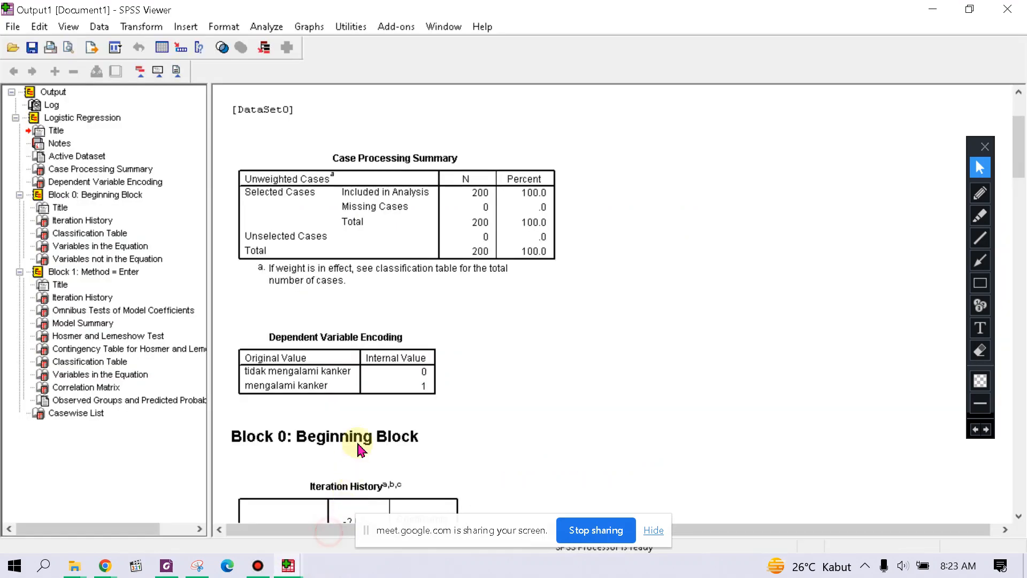
scroll(431, 318, "down", 3)
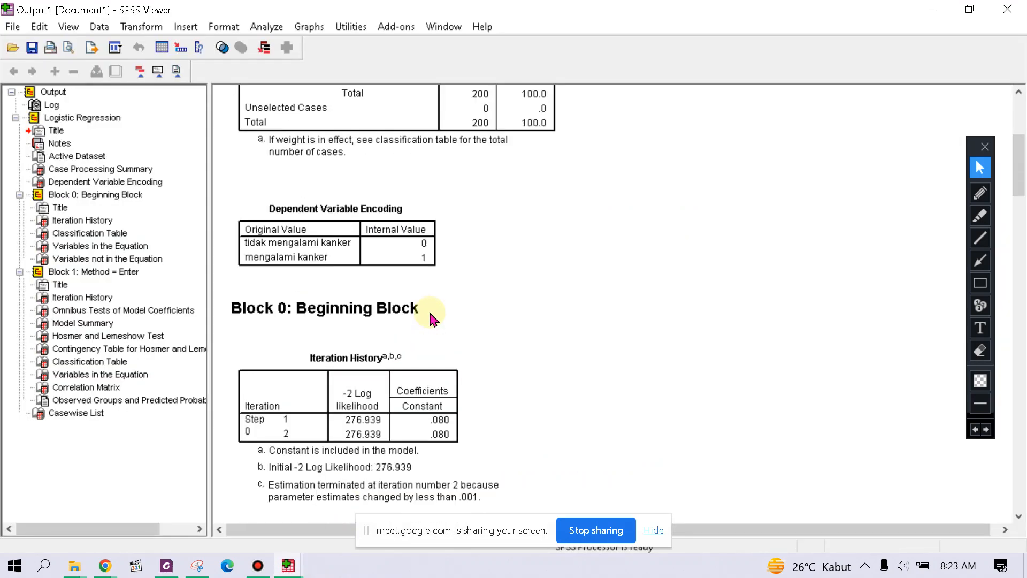
scroll(431, 318, "down", 18)
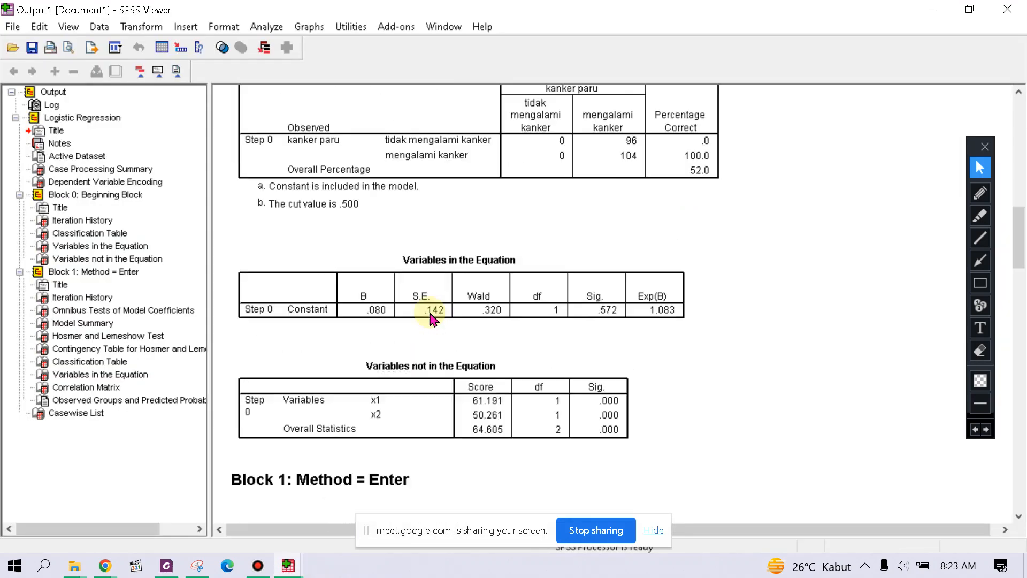
scroll(431, 318, "down", 9)
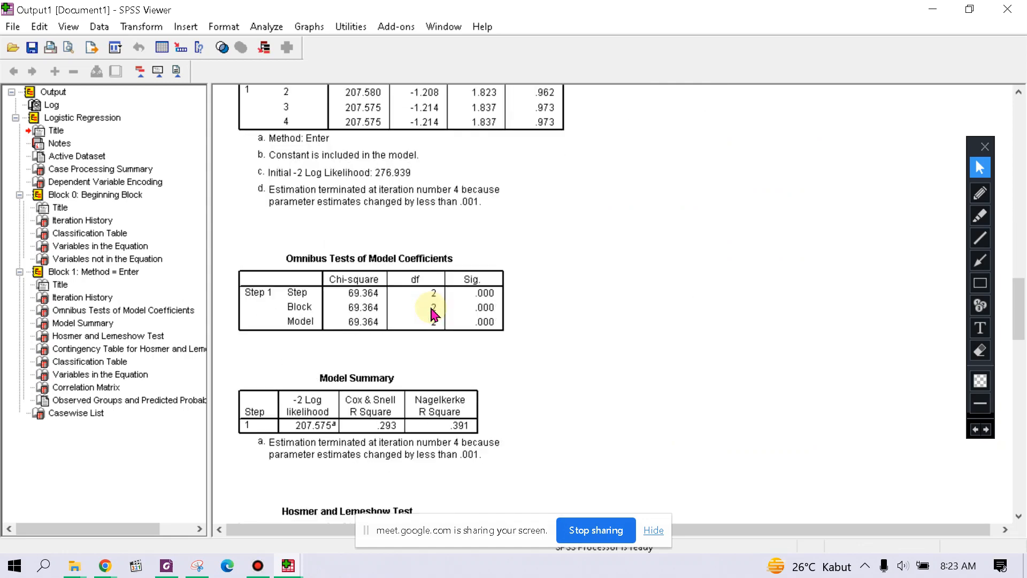
scroll(431, 313, "down", 20)
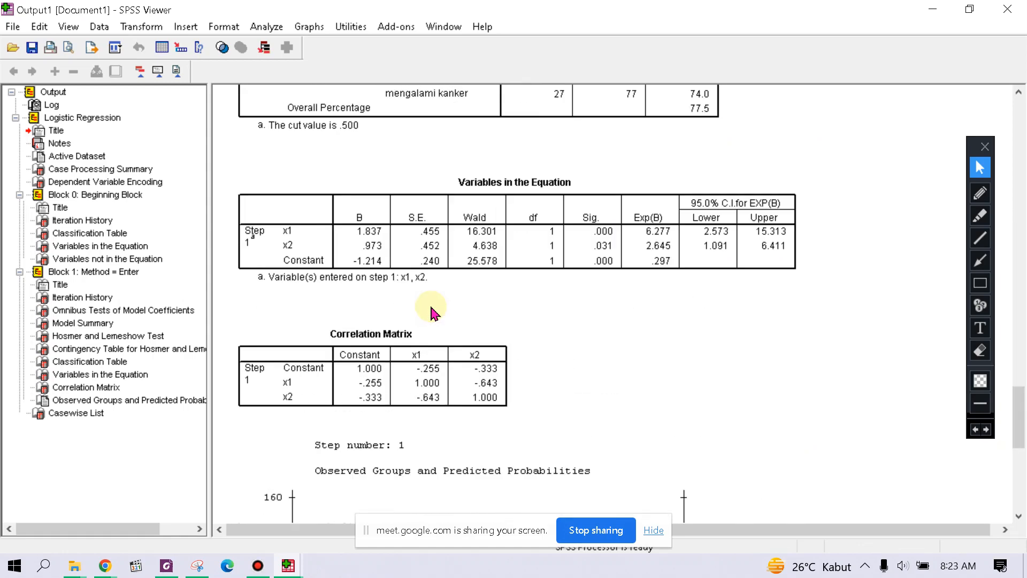
scroll(434, 313, "up", 20)
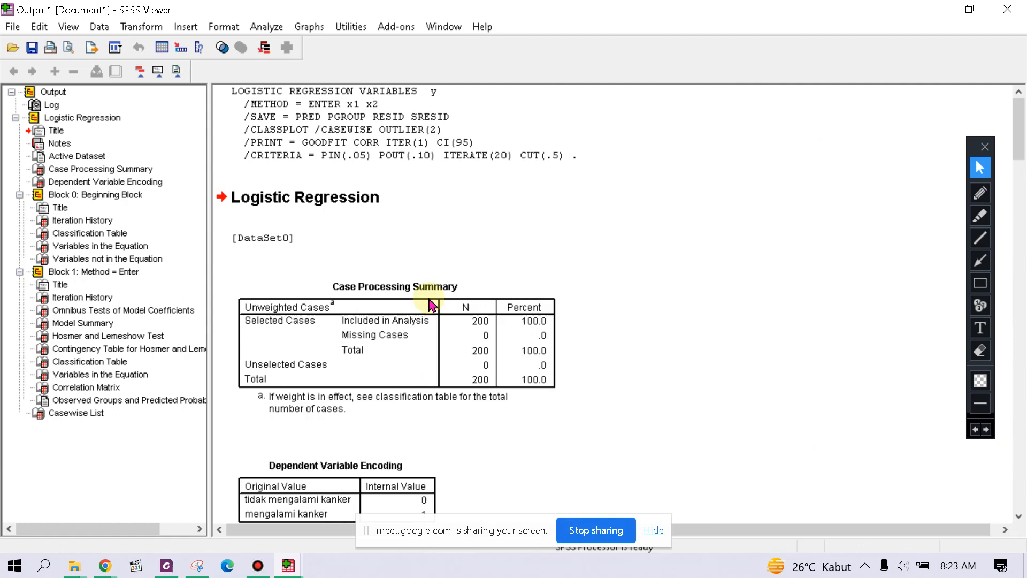
Step: Return to the PDF book and examine Example 1's output interpretation, covering outliers, the Classification Table, the classification plot, the Wald statistic and log odds
left_click(166, 565)
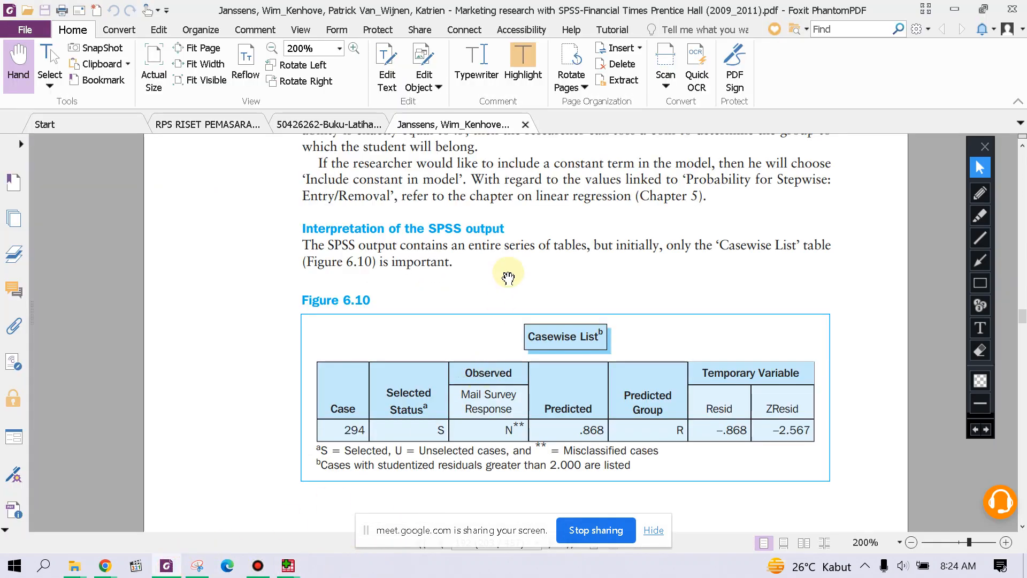
scroll(508, 276, "up", 1)
scroll(508, 276, "down", 10)
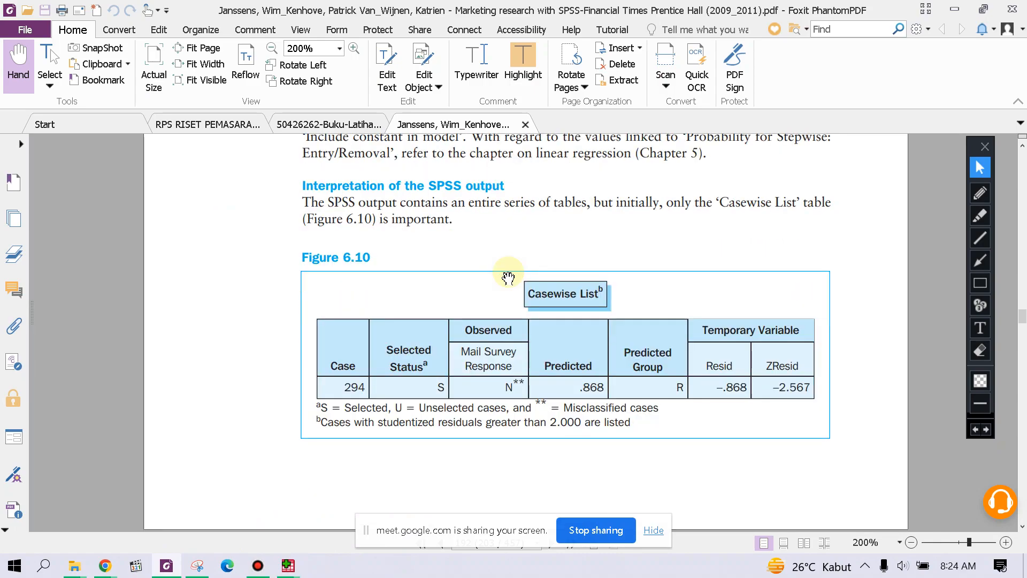
scroll(508, 267, "down", 15)
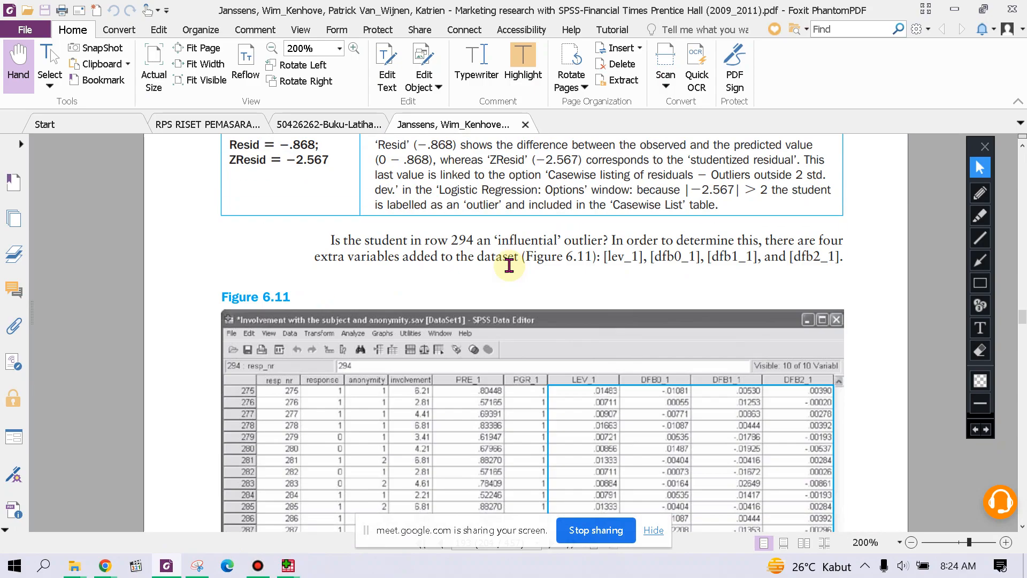
scroll(508, 265, "down", 10)
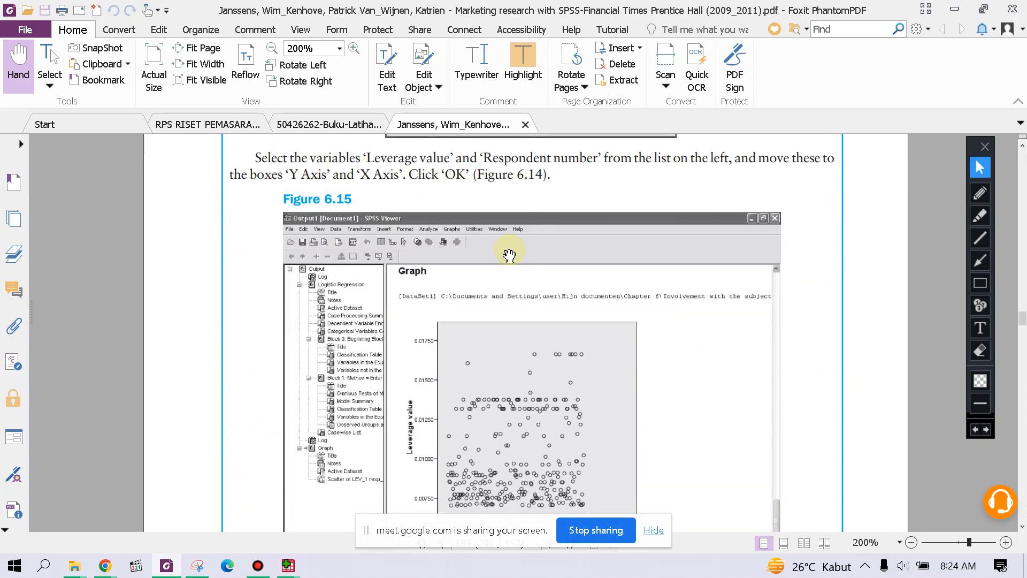
scroll(509, 255, "down", 15)
scroll(509, 246, "down", 15)
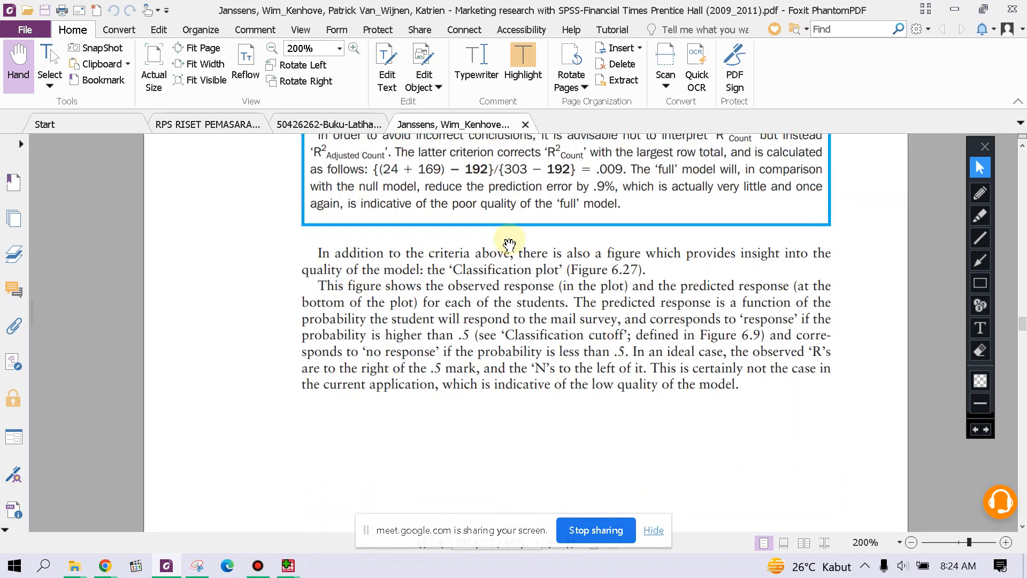
scroll(509, 240, "up", 4)
scroll(509, 237, "up", 7)
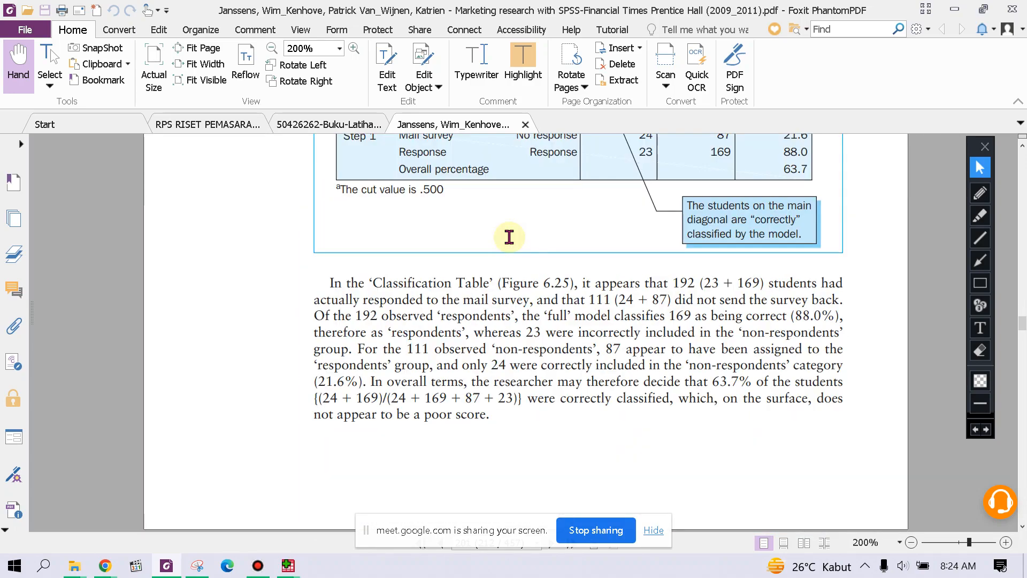
scroll(508, 237, "down", 20)
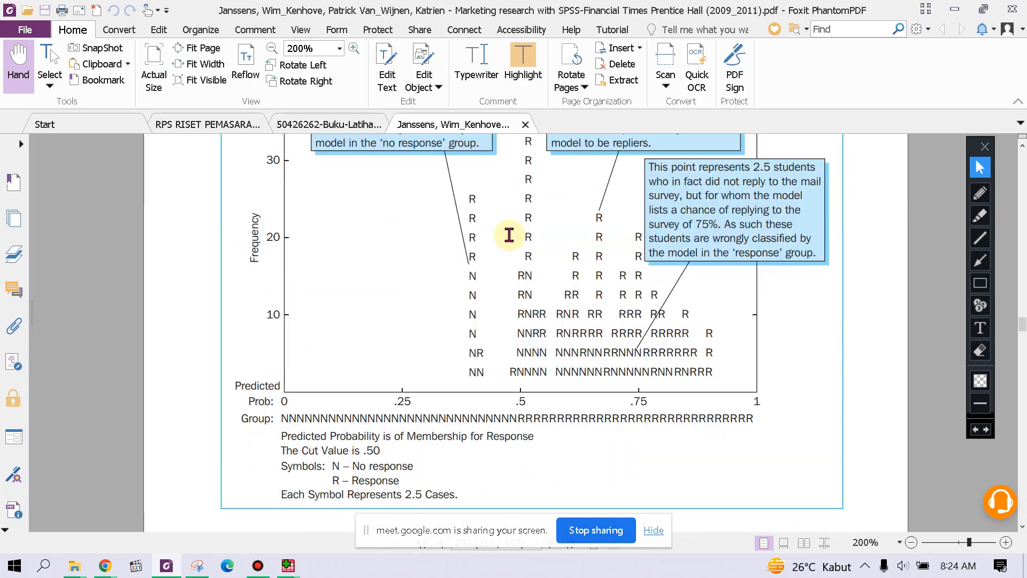
scroll(509, 236, "down", 6)
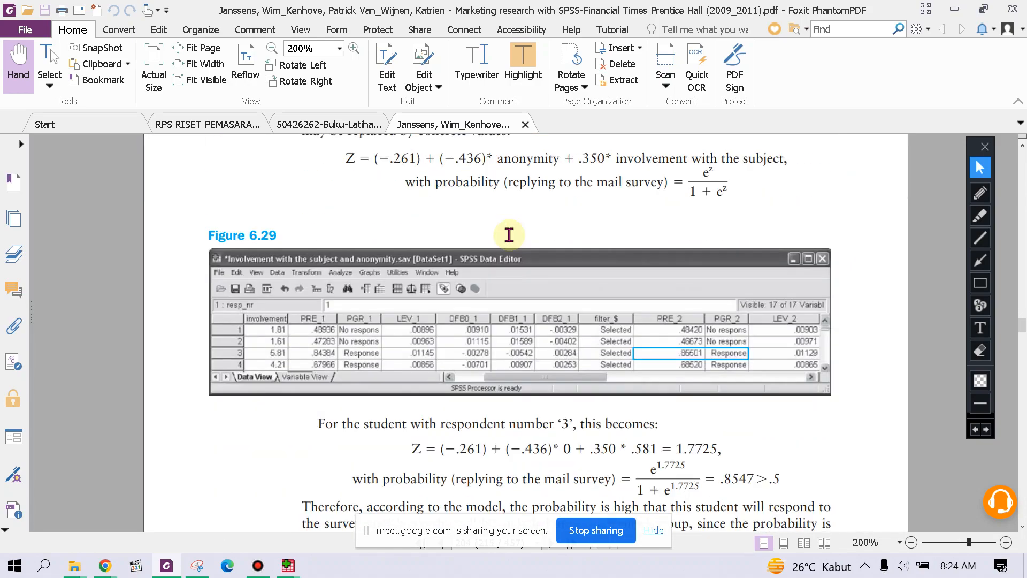
scroll(509, 237, "down", 10)
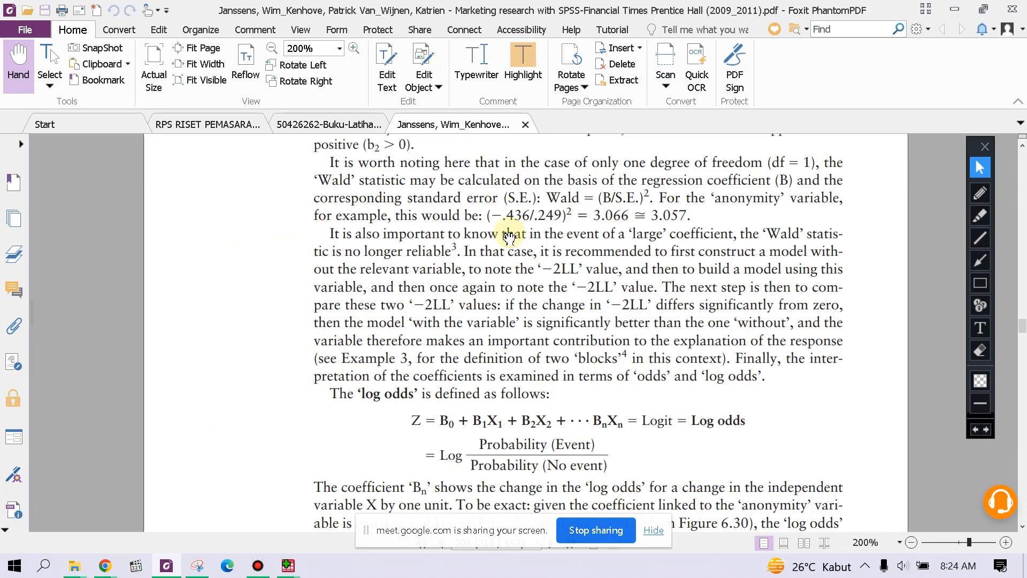
scroll(509, 237, "down", 20)
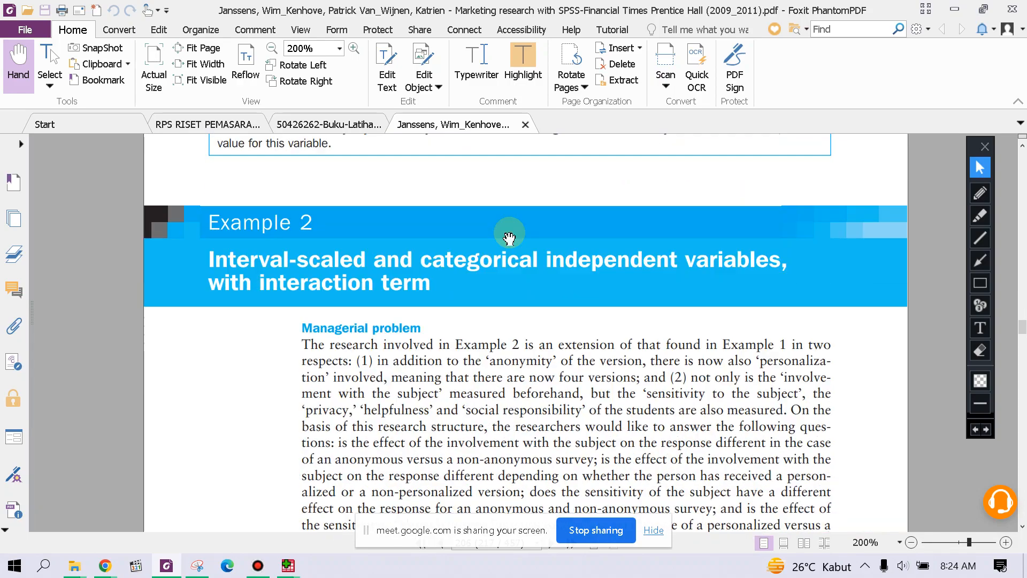
Step: Look through Example 2 with the interaction term, from its managerial problem and categorical variable setup to its Interpretation of the SPSS output section
scroll(509, 236, "down", 20)
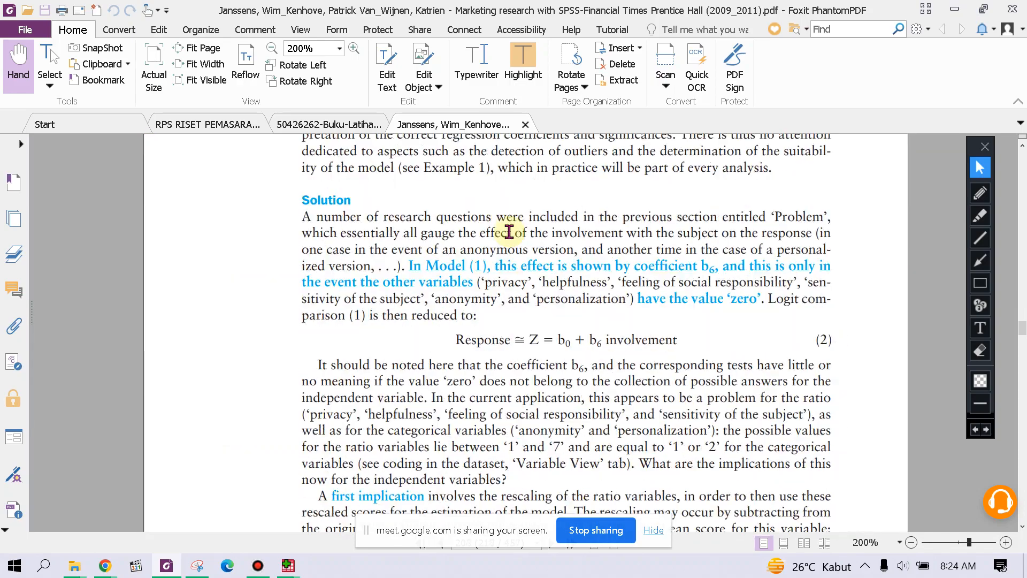
scroll(508, 231, "down", 20)
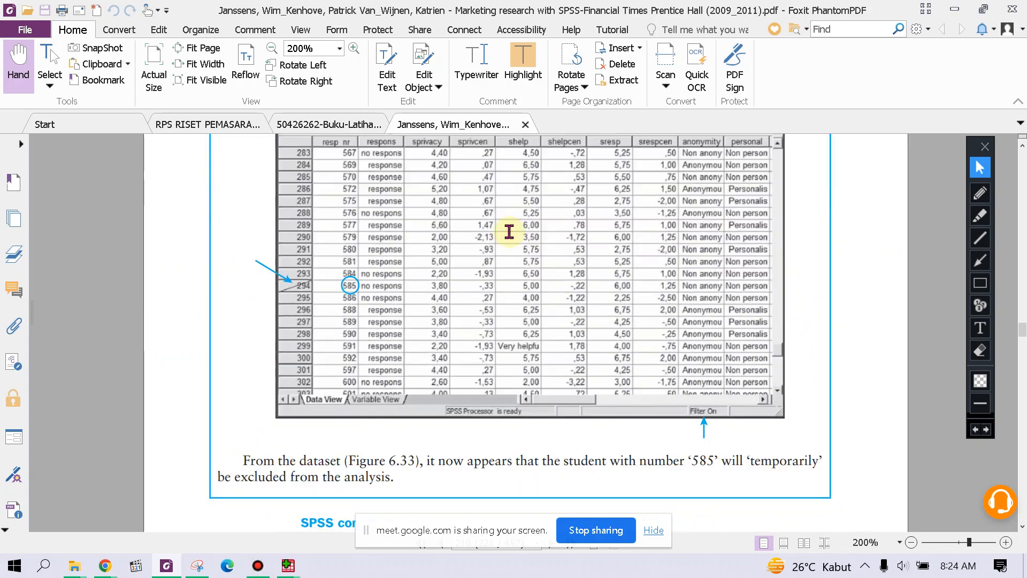
scroll(509, 232, "down", 20)
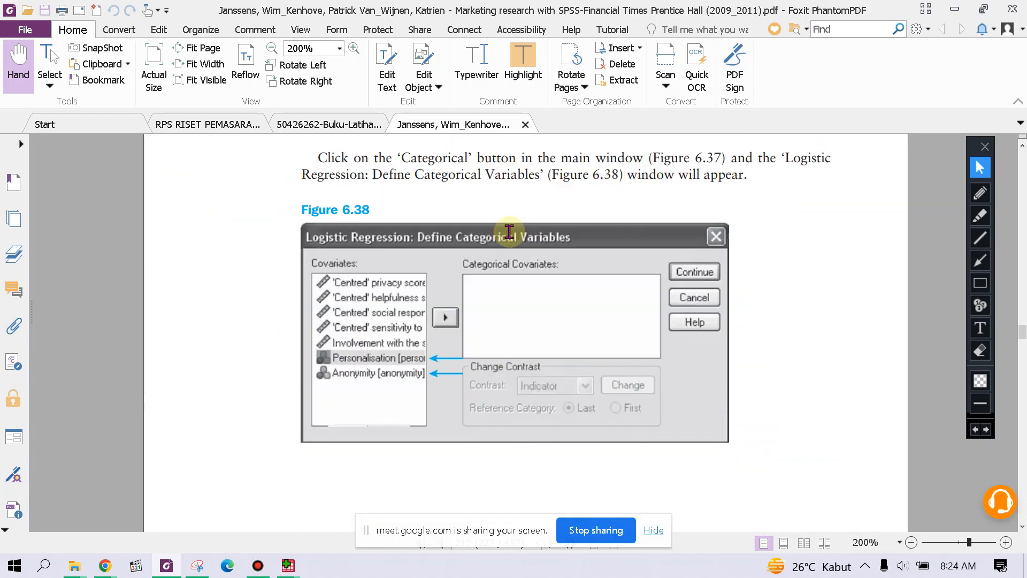
scroll(509, 232, "down", 20)
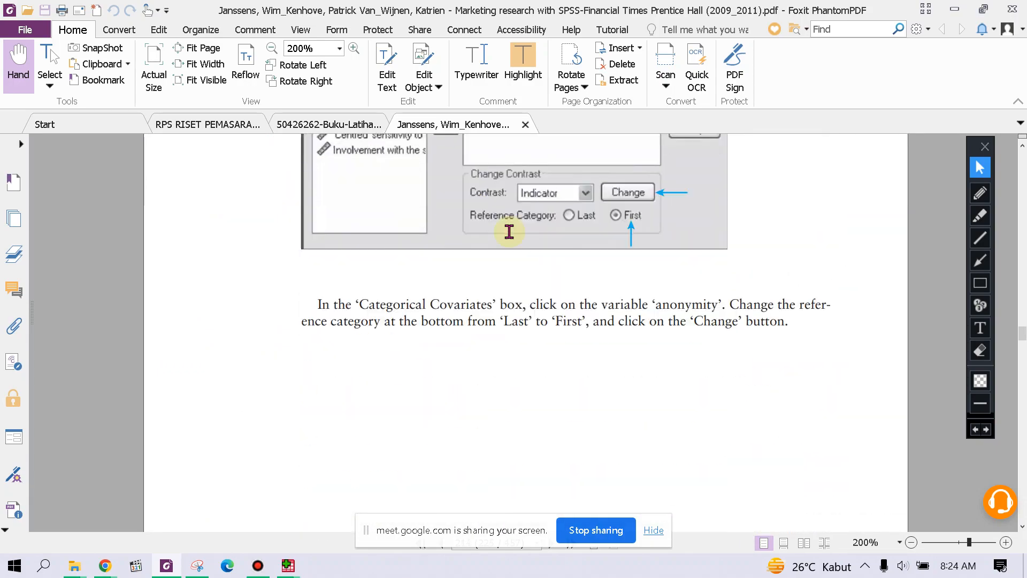
scroll(509, 231, "down", 20)
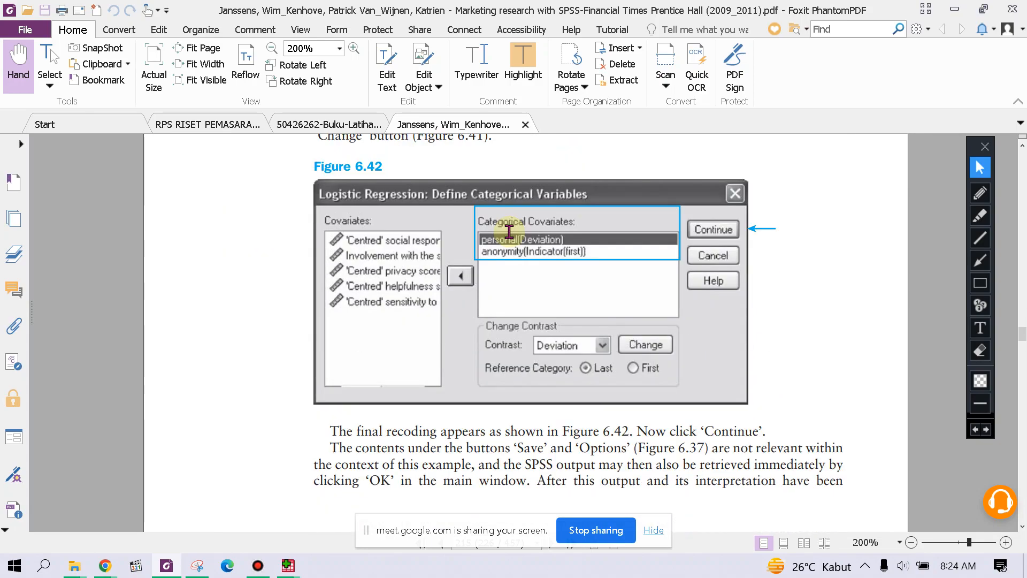
scroll(509, 231, "down", 20)
scroll(509, 232, "down", 20)
scroll(506, 217, "down", 12)
scroll(502, 217, "down", 8)
scroll(500, 225, "up", 9)
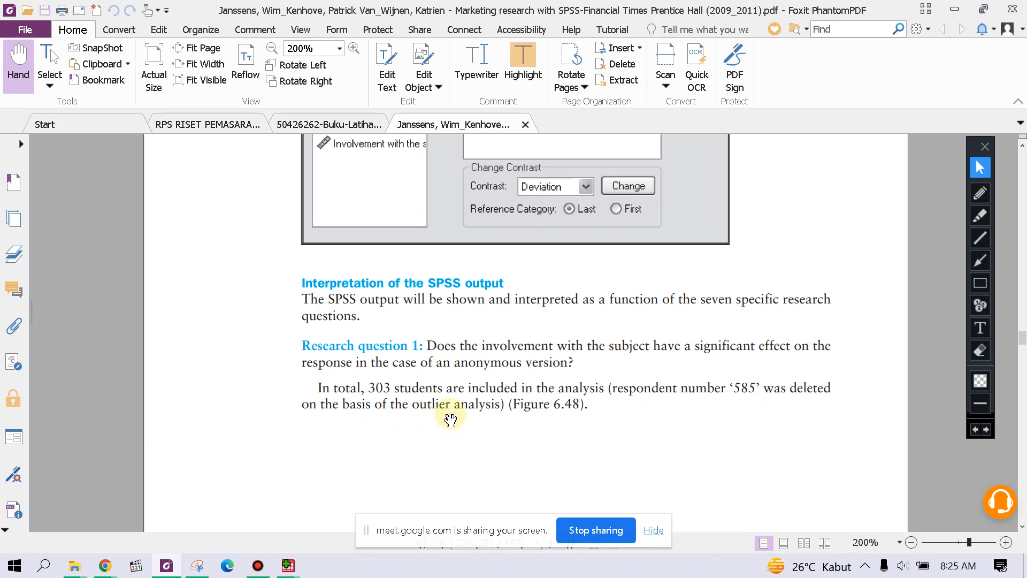
Step: Set the PDF's page display to continuous and go on to the Case Processing Summary in Figure 6.48
scroll(256, 375, "down", 1)
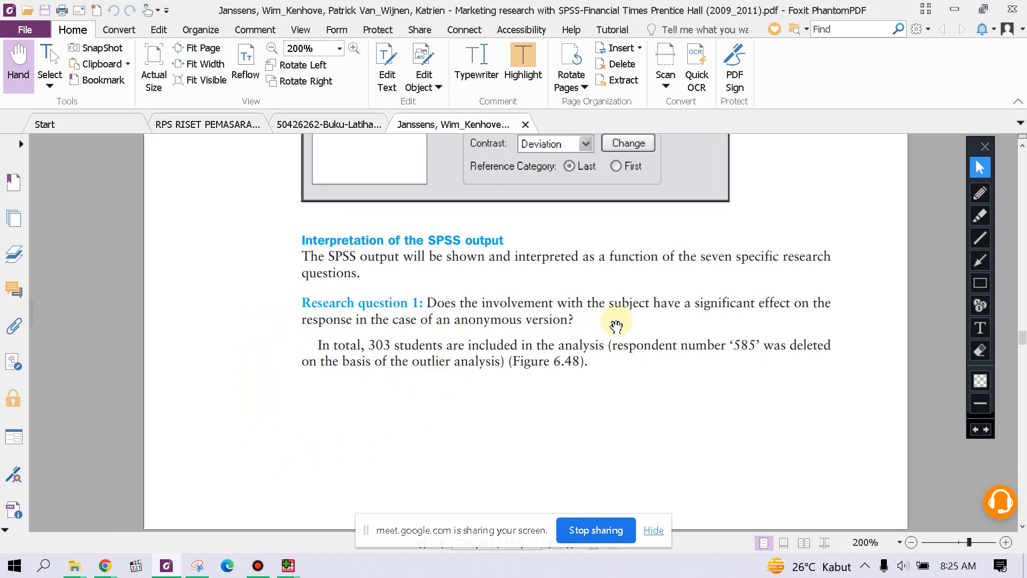
left_click(783, 542)
scroll(631, 358, "down", 6)
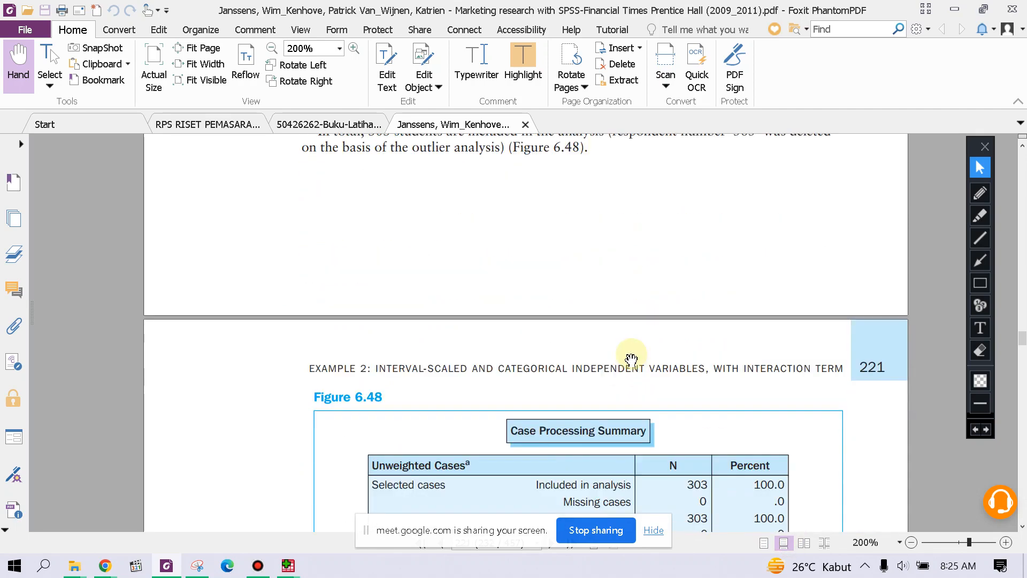
Step: Read Figures 6.48 to 6.50 in the PDF book, covering the Case Processing Summary, Dependent Variable Encoding and Categorical Variables Codings
scroll(631, 358, "down", 2)
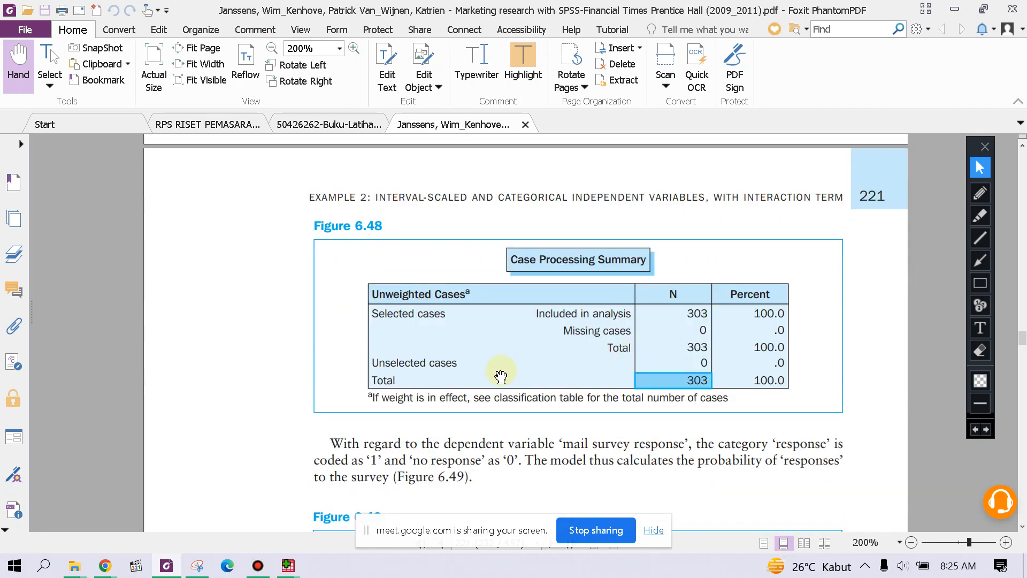
scroll(501, 372, "down", 1)
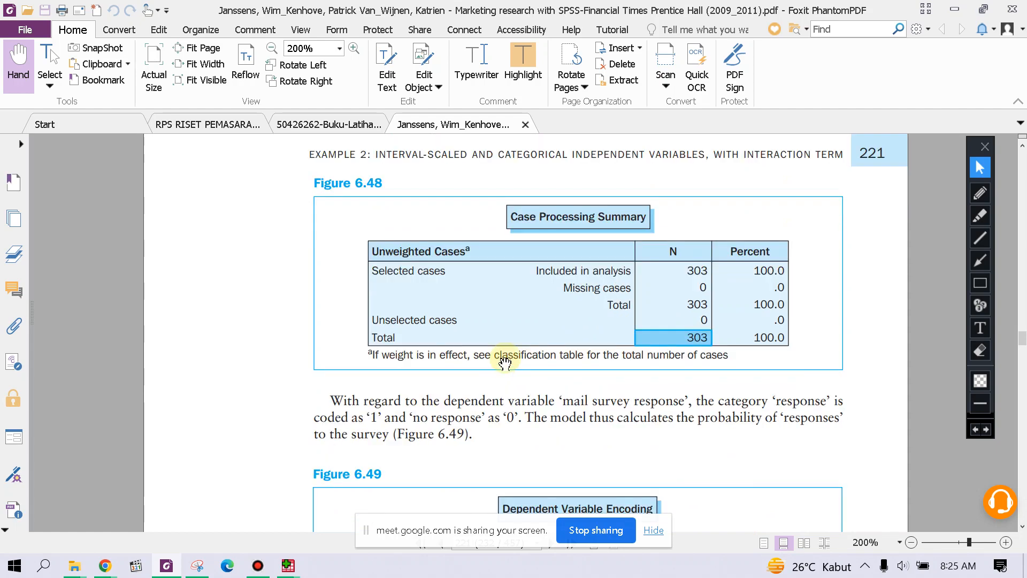
scroll(505, 358, "down", 1)
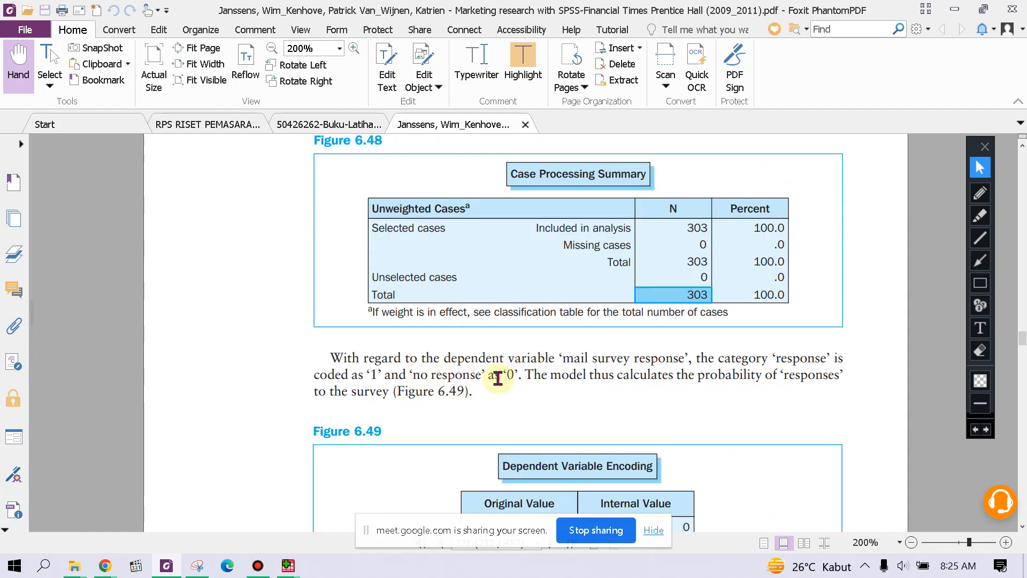
scroll(497, 378, "up", 2)
scroll(507, 379, "down", 12)
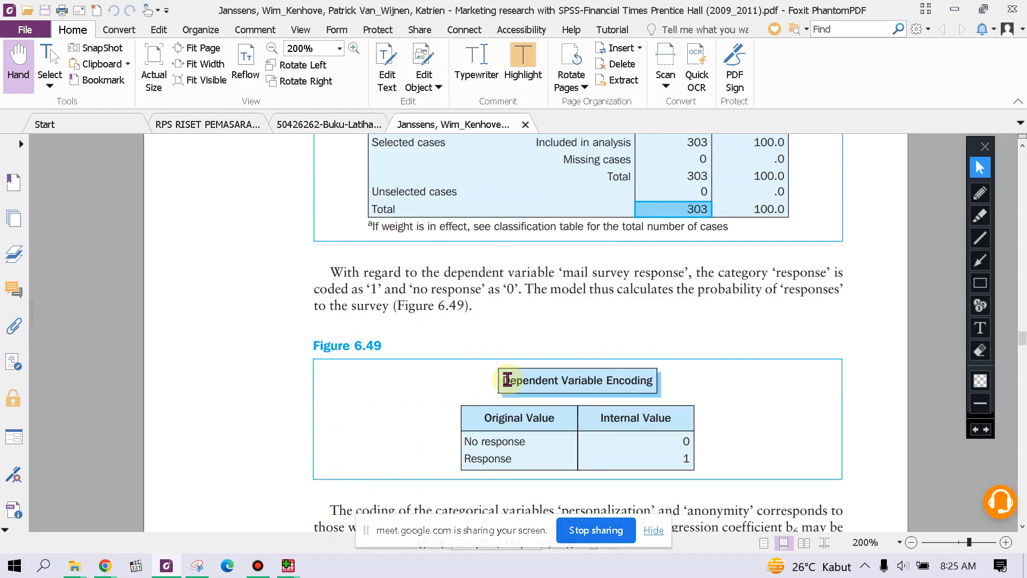
scroll(507, 379, "down", 3)
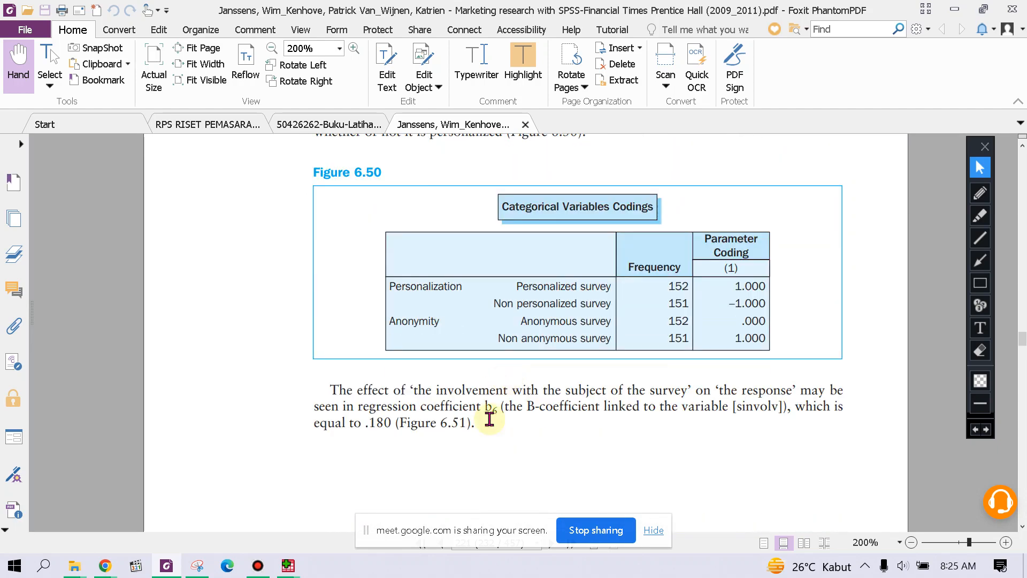
Step: Switch to the SPSS Viewer, underline the N and Percent of cases included in the analysis in red, and erase the marks
left_click(363, 497)
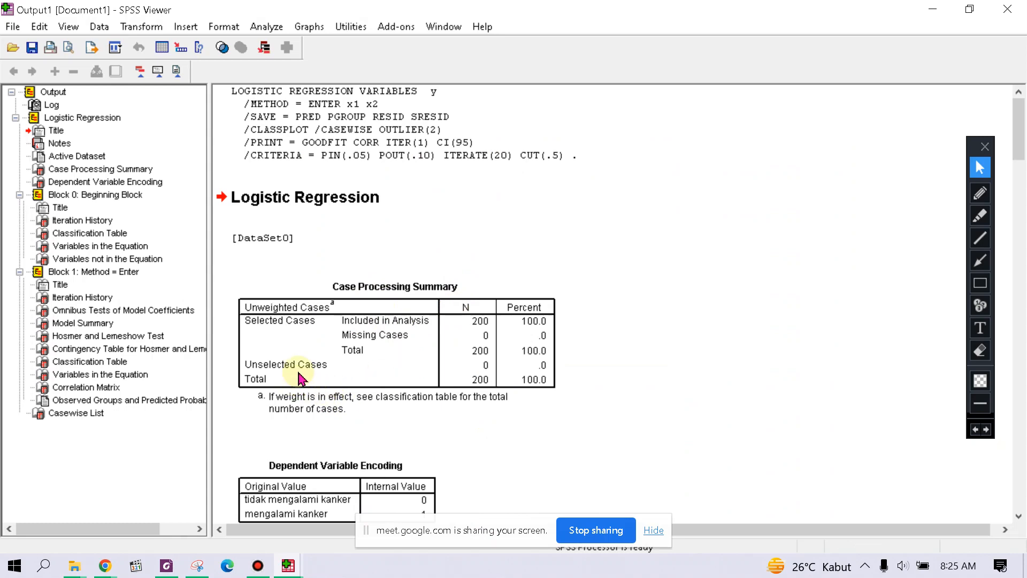
left_click(979, 193)
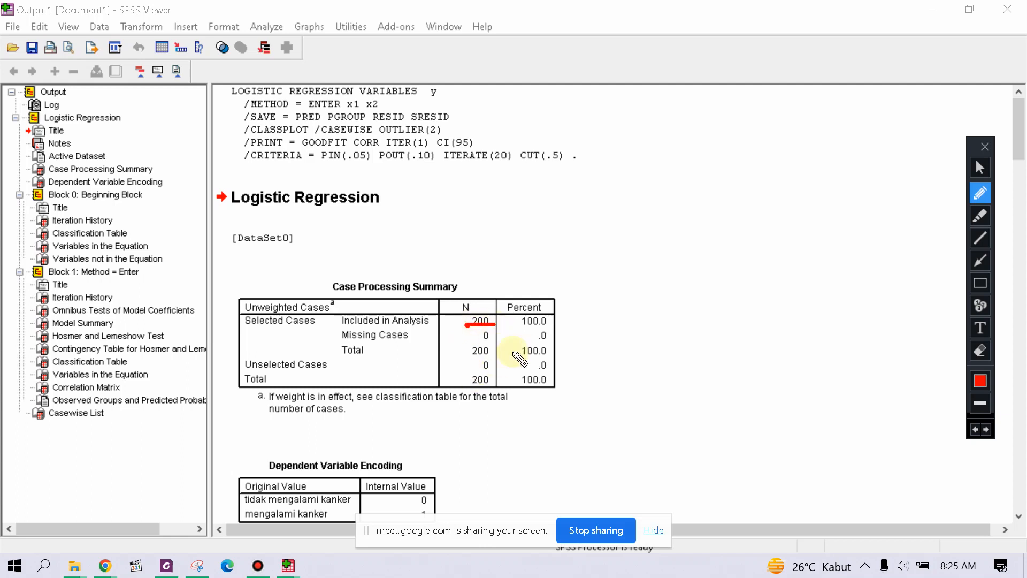
left_click_drag(518, 323, 560, 315)
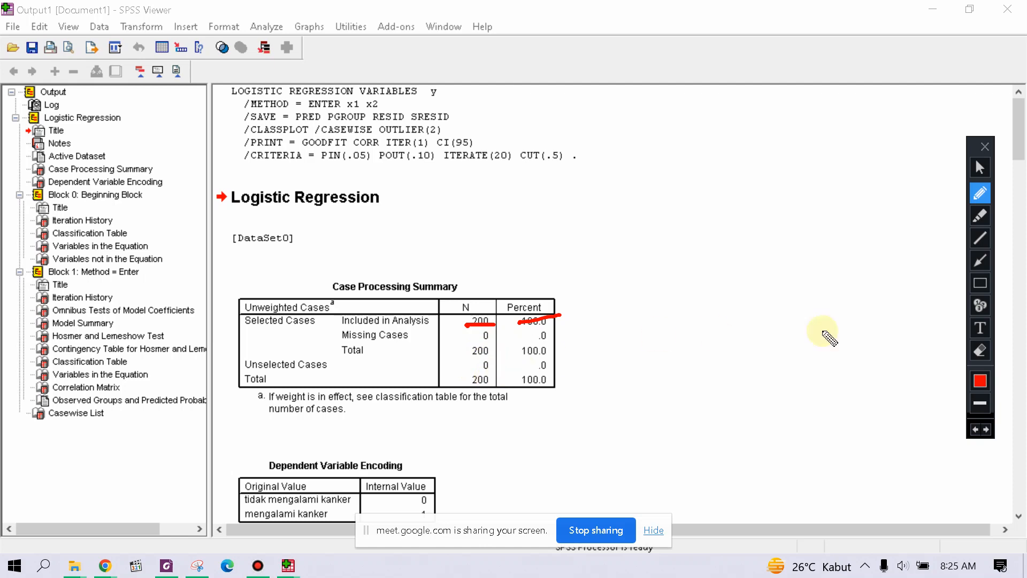
left_click(980, 350)
mouse_move(432, 300)
left_mouse_down()
mouse_move(604, 332)
mouse_move(633, 347)
left_mouse_up()
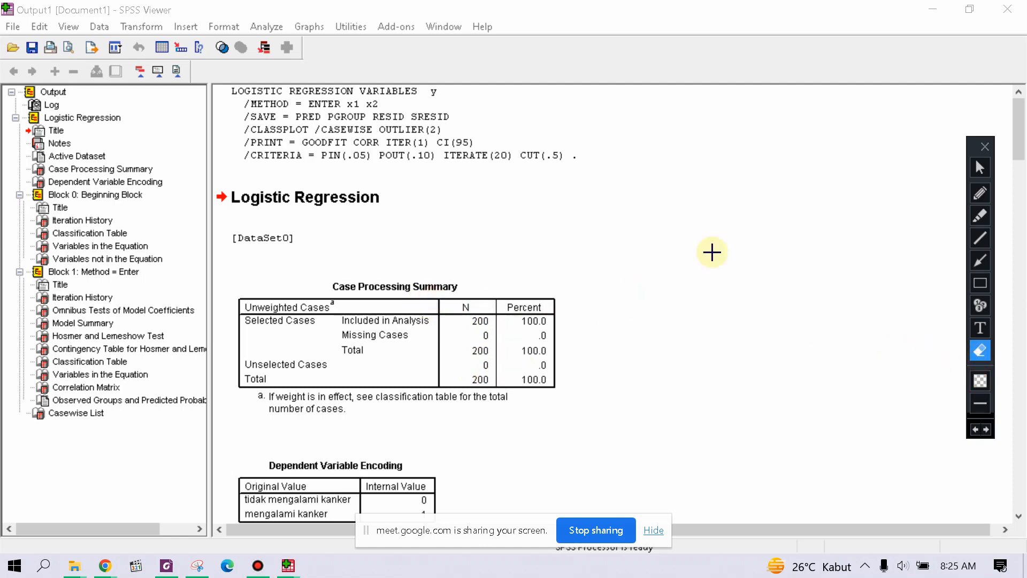
left_click(980, 168)
Step: Underline both cancer categories and their internal values 0 and 1 in the Dependent Variable Encoding table, and clear the pen marks
scroll(656, 302, "down", 3)
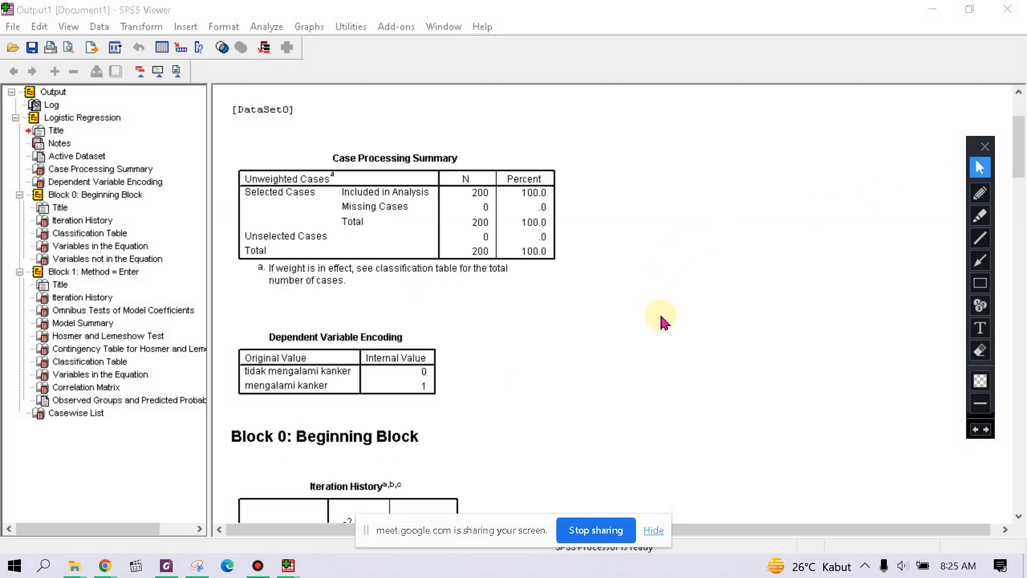
scroll(661, 321, "down", 3)
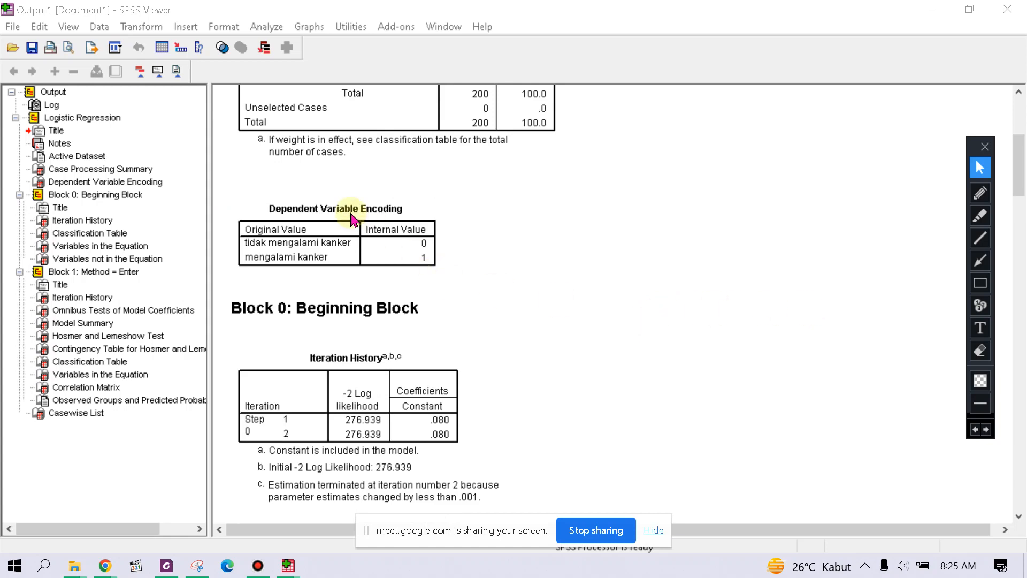
left_click(979, 192)
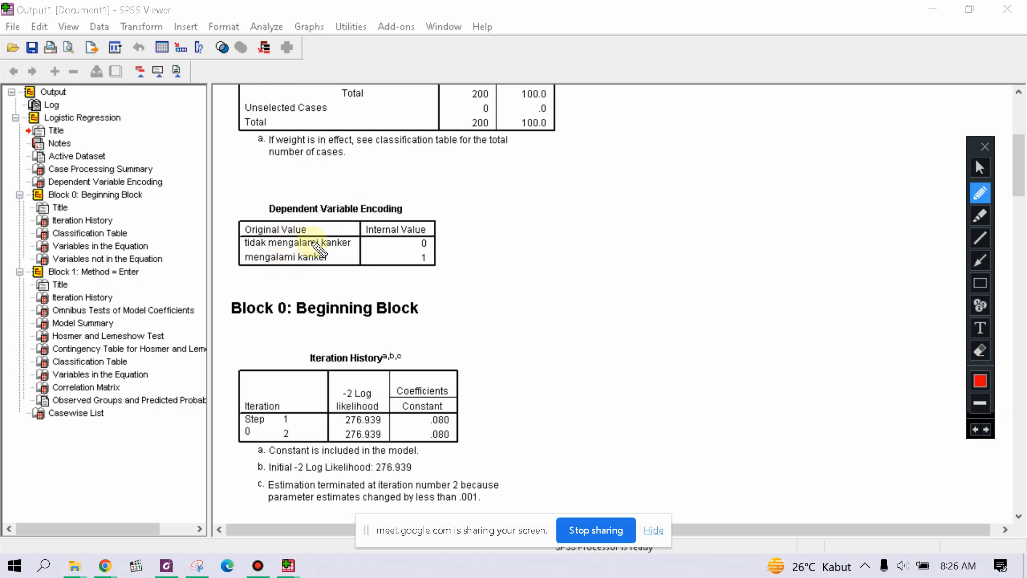
left_click_drag(401, 247, 458, 237)
left_click_drag(304, 248, 336, 244)
left_click_drag(274, 265, 311, 269)
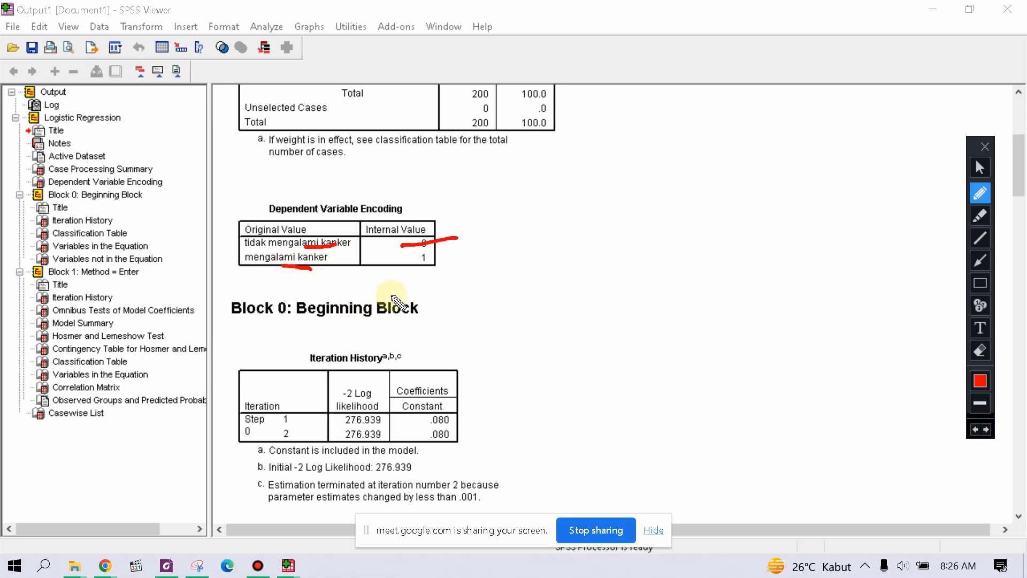
left_click_drag(409, 261, 446, 266)
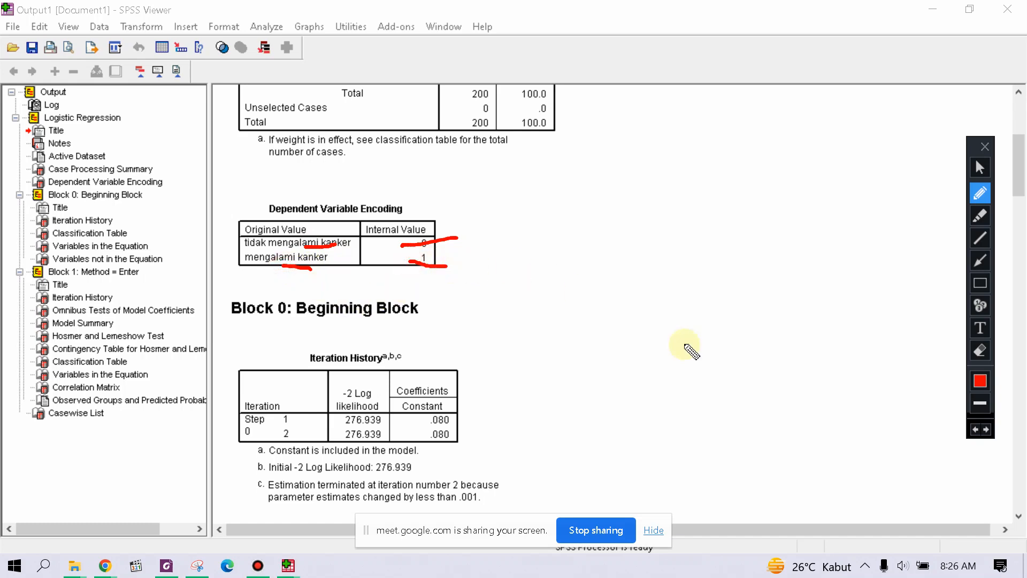
left_click(980, 350)
left_click_drag(242, 231, 543, 324)
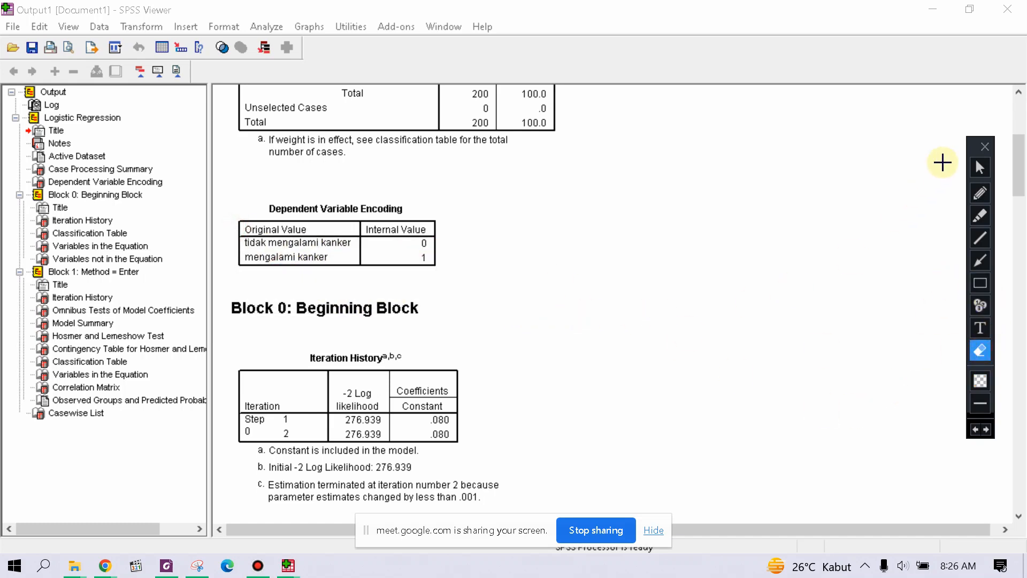
left_click(980, 168)
Step: Underline the "tidak mengalami kanker" row label and the counts 0, 96 and 104 in the Block 0 Classification Table, and erase the marks
scroll(671, 258, "down", 4)
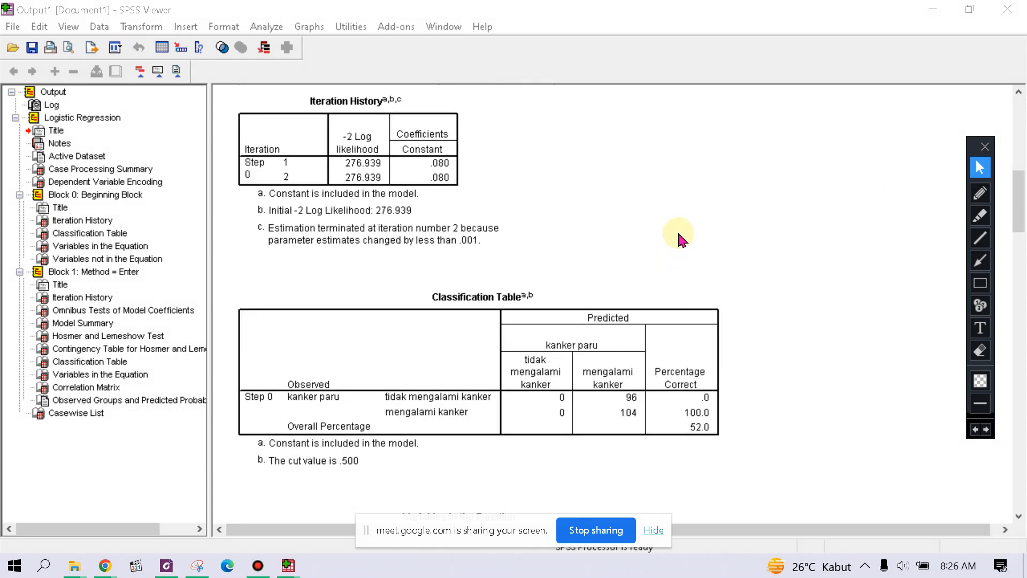
left_click(980, 193)
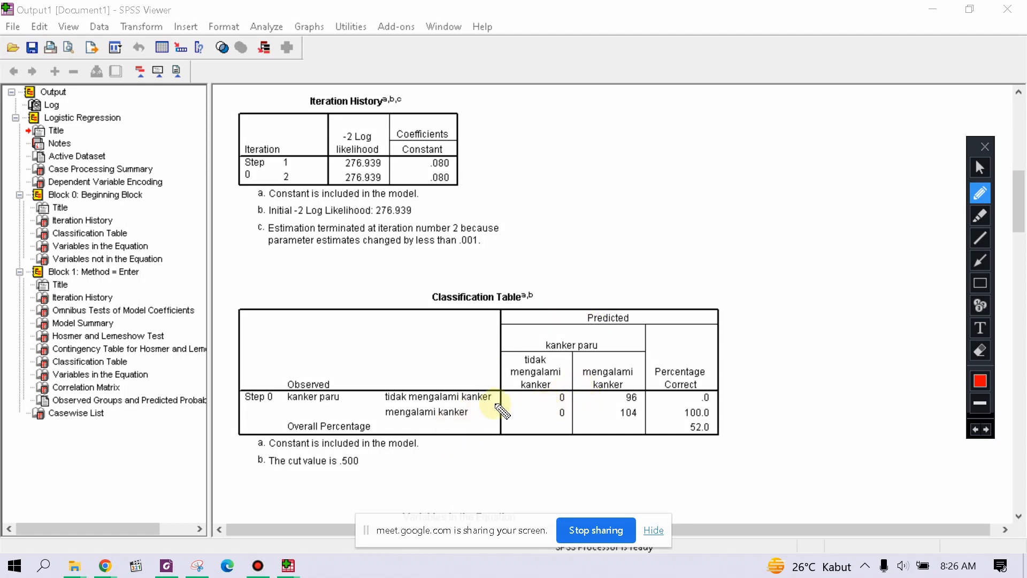
left_click_drag(475, 400, 516, 398)
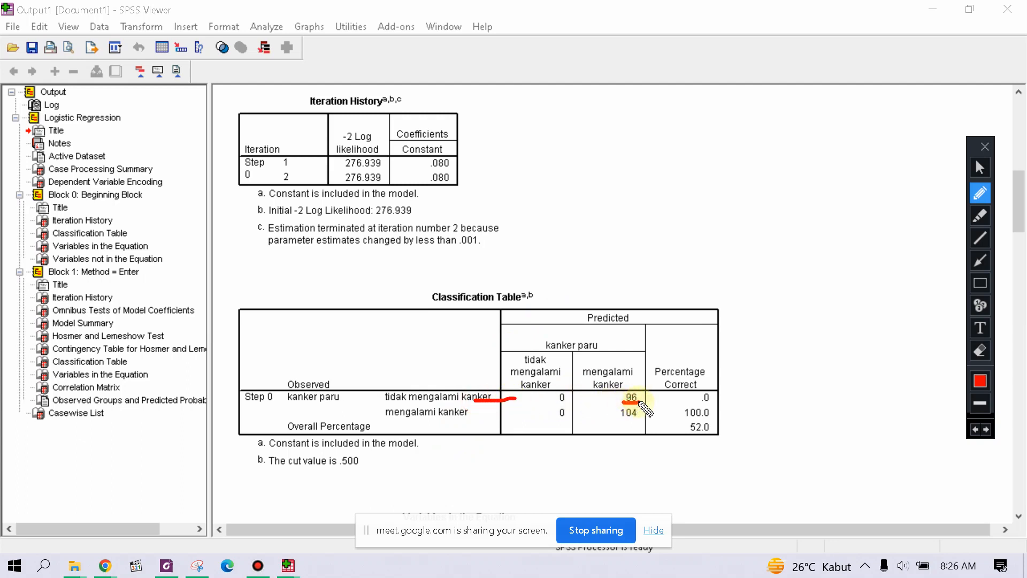
left_click_drag(553, 401, 577, 403)
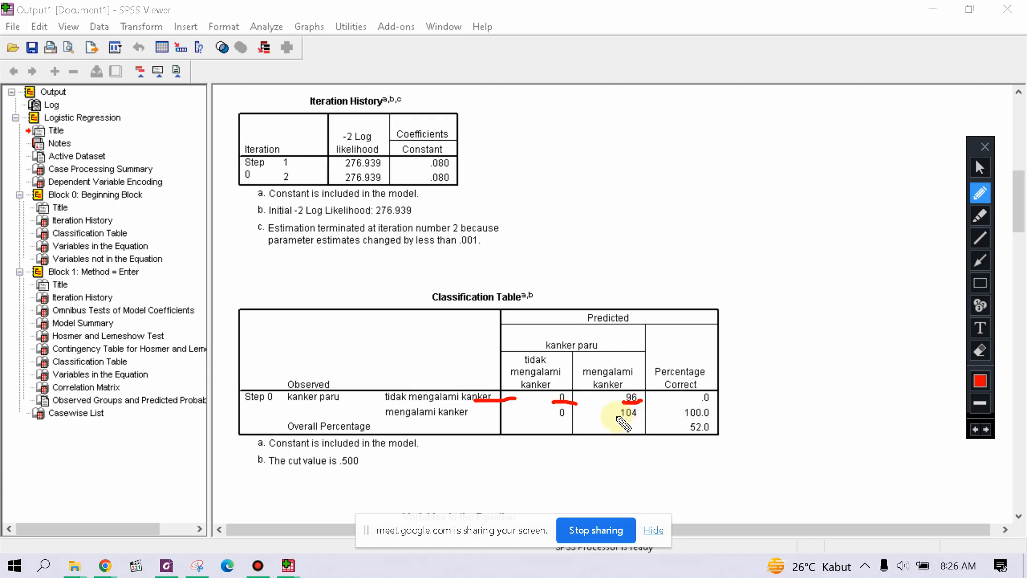
left_click_drag(639, 416, 641, 400)
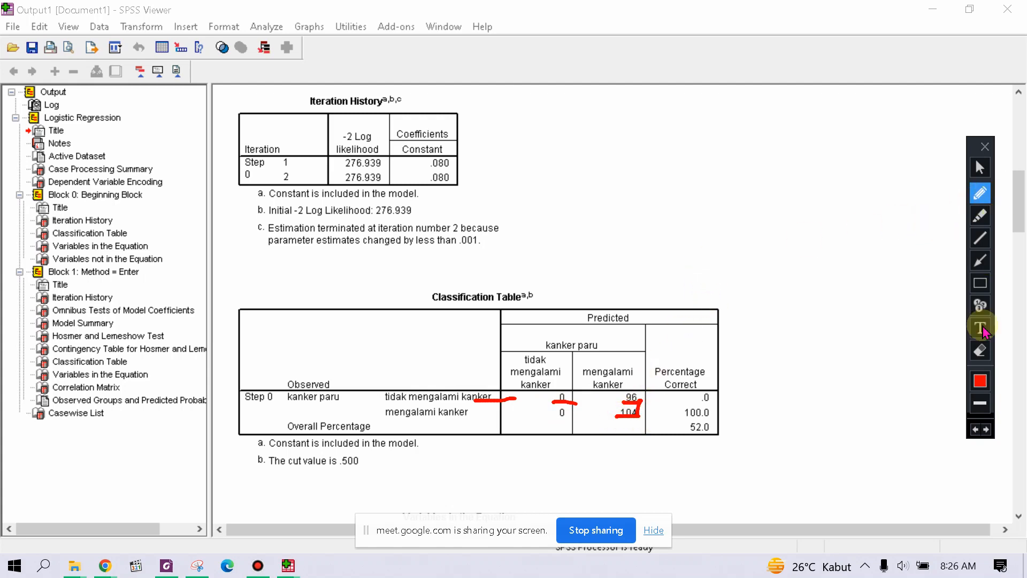
left_click(980, 350)
left_click_drag(420, 346, 771, 457)
left_click(980, 169)
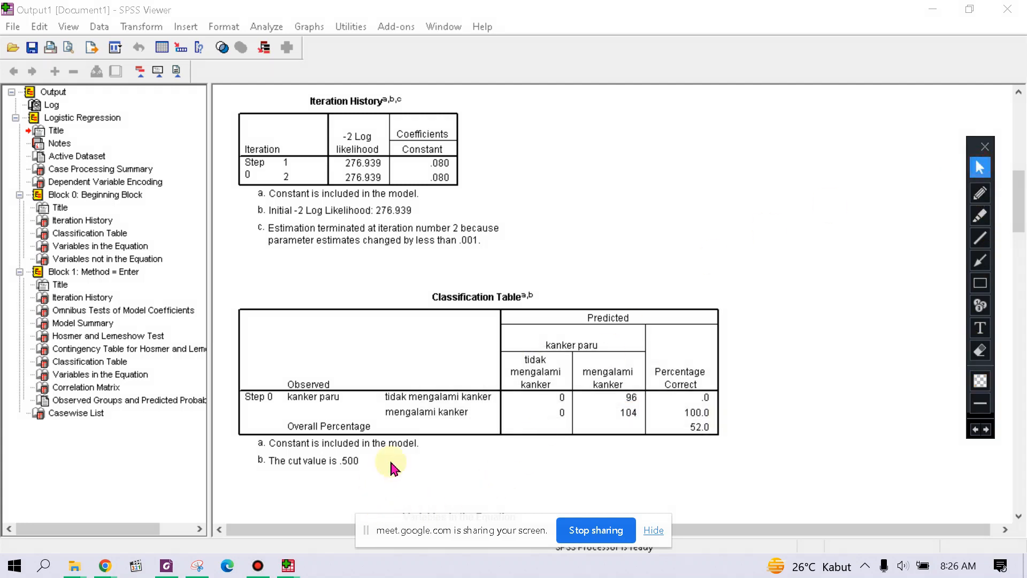
Step: Circle the constant's Sig. value in the Block 0 Variables in the Equation table in red, and erase the circle
scroll(440, 402, "down", 3)
scroll(439, 402, "down", 3)
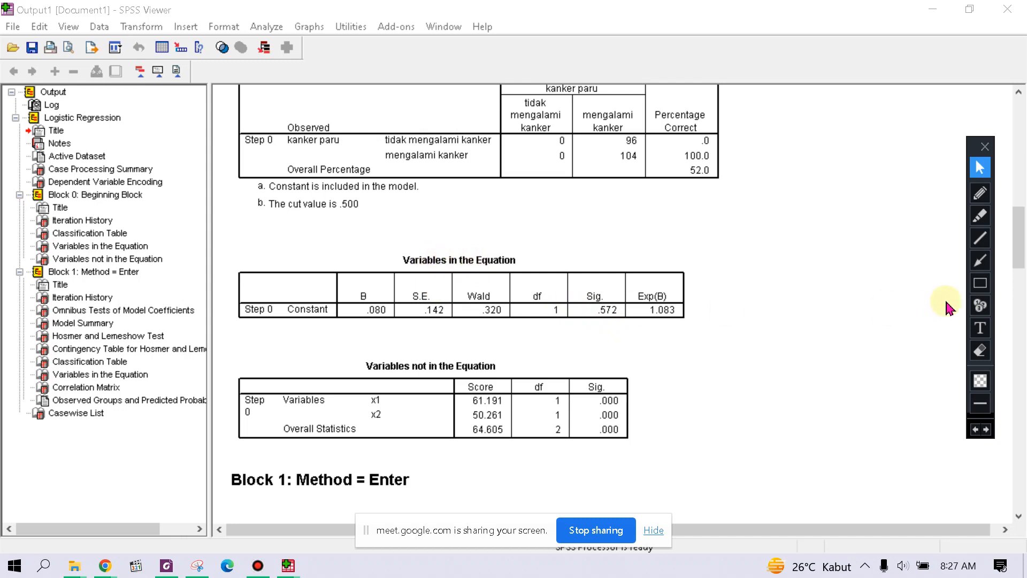
left_click(980, 193)
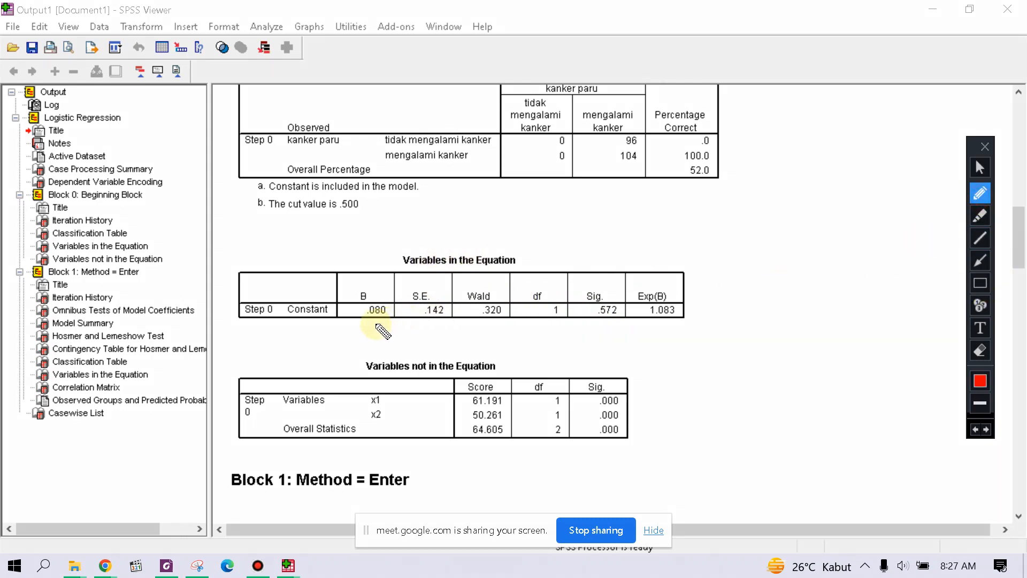
mouse_move(620, 291)
left_mouse_down()
mouse_move(570, 283)
mouse_move(627, 328)
mouse_move(620, 283)
left_mouse_up()
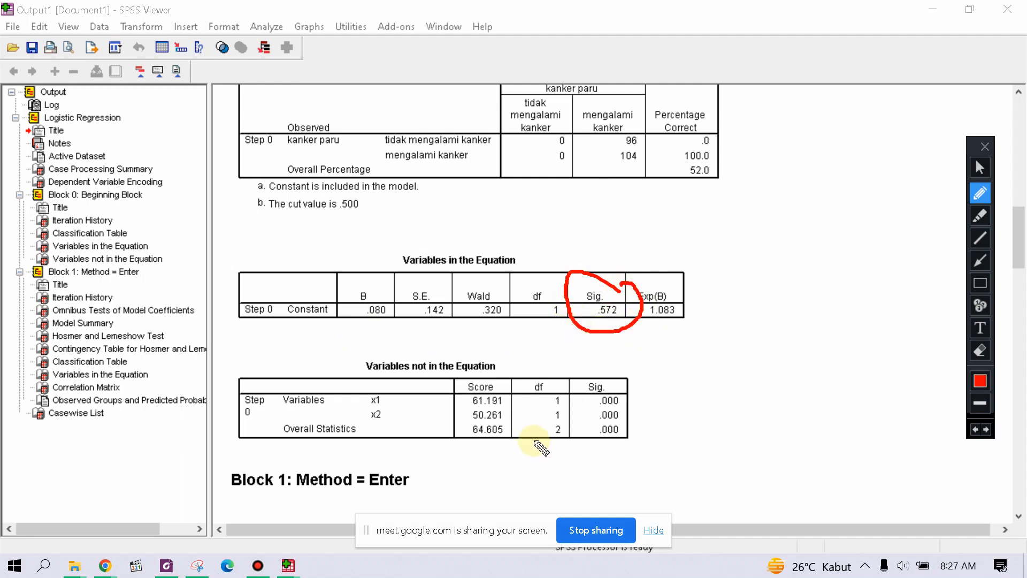
left_click(980, 350)
left_click_drag(524, 242, 712, 344)
left_click(981, 165)
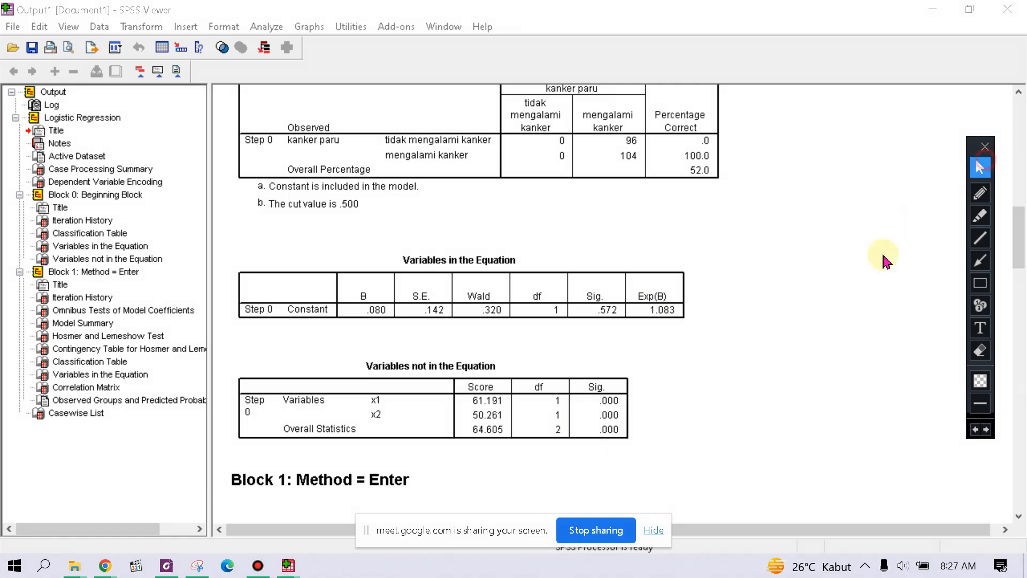
Step: Return to the PDF book and examine Figure 6.51 with its interpretation, going back through the Example 2 setup to Figure 6.41
left_click(167, 565)
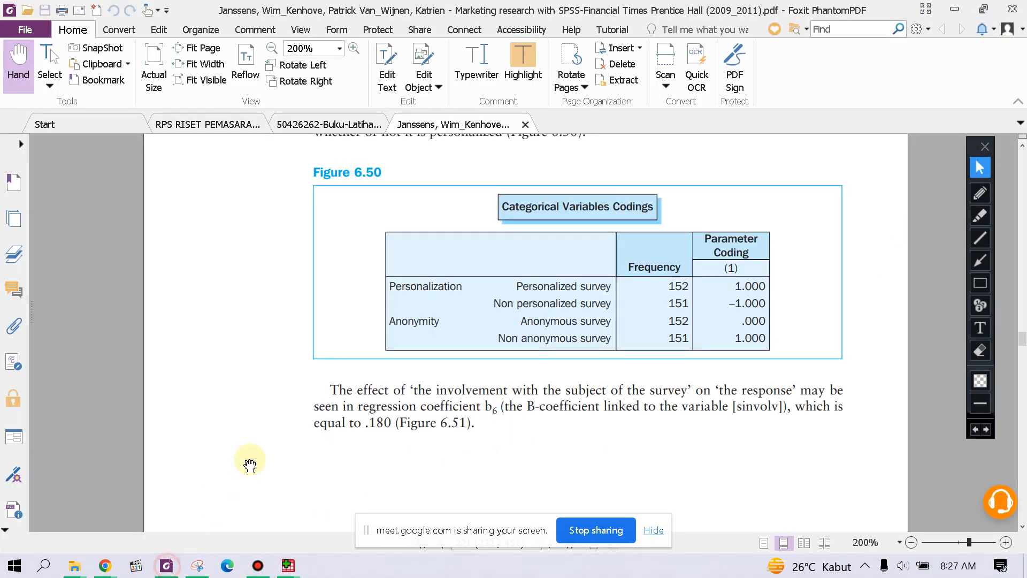
scroll(509, 321, "down", 6)
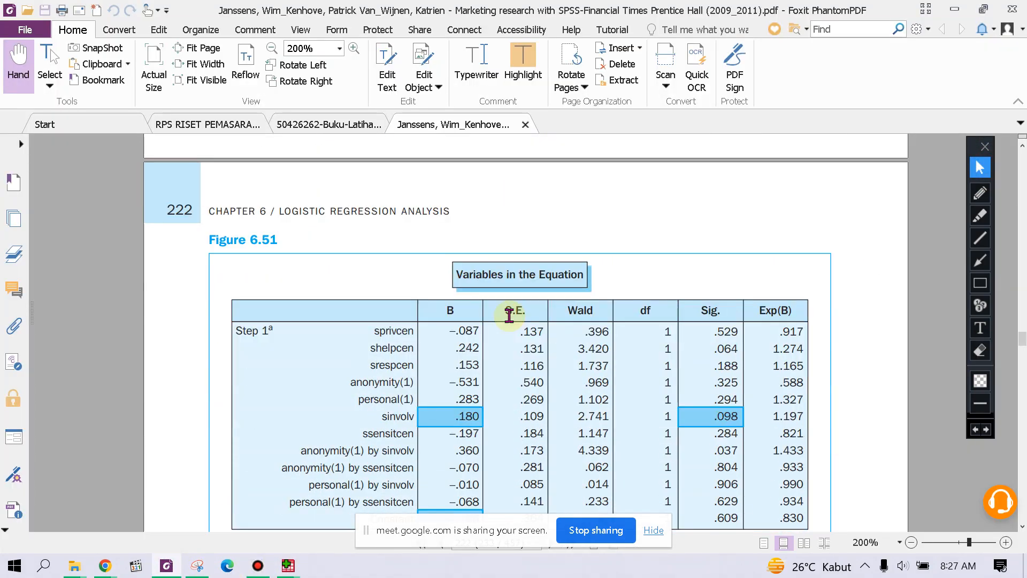
scroll(508, 315, "down", 8)
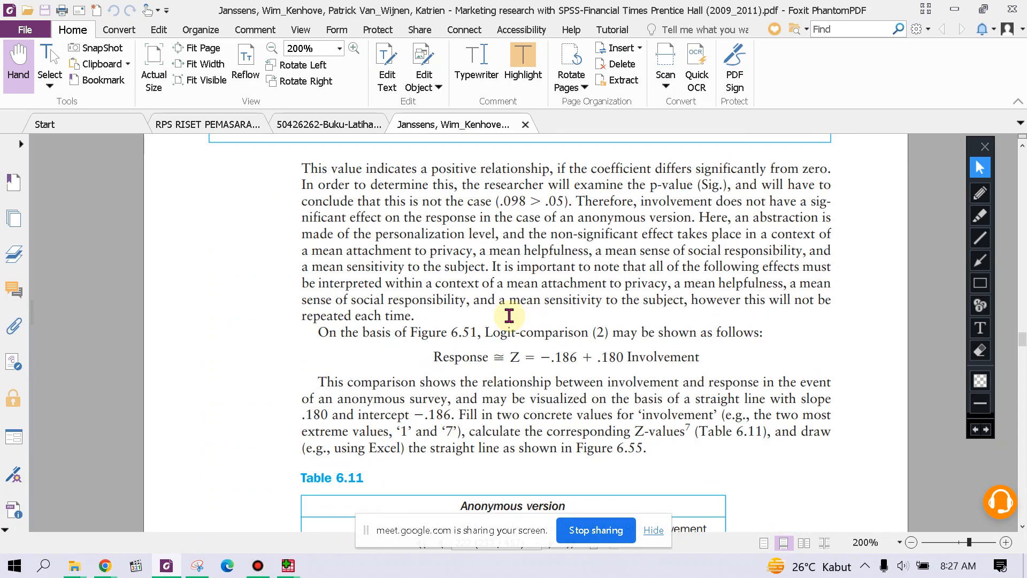
scroll(509, 315, "up", 18)
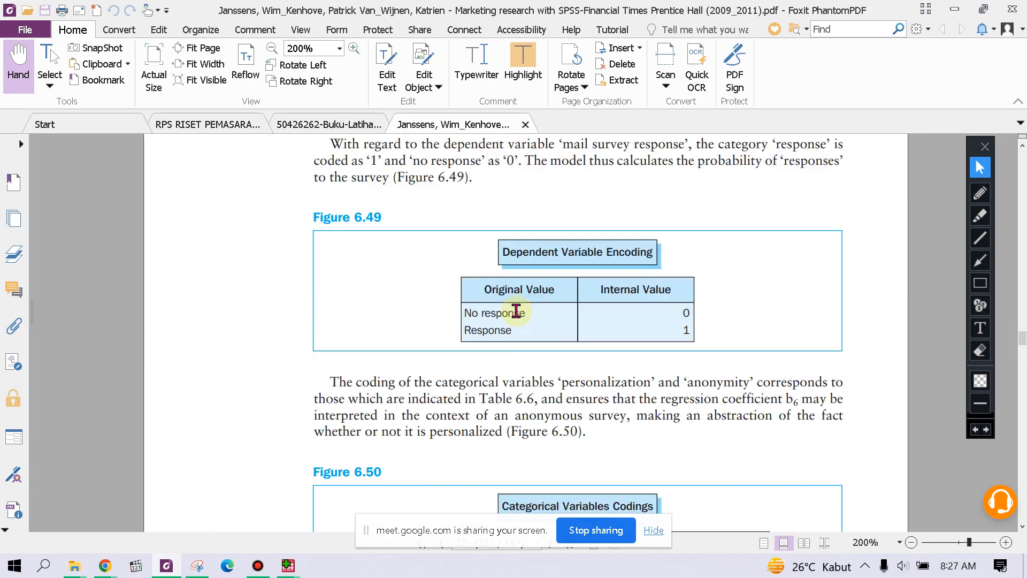
scroll(516, 310, "up", 5)
scroll(516, 310, "up", 10)
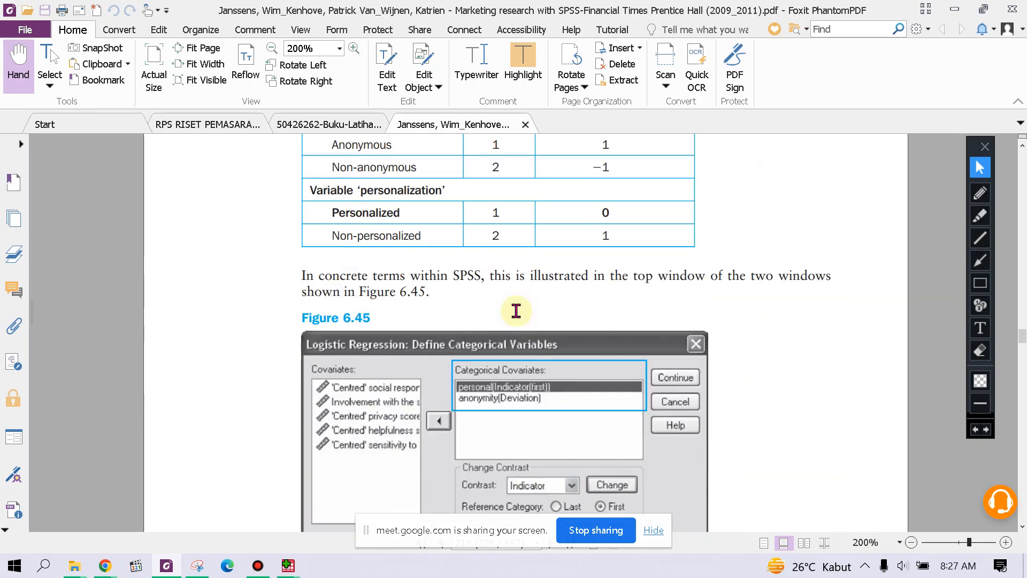
scroll(516, 310, "up", 12)
scroll(516, 311, "up", 10)
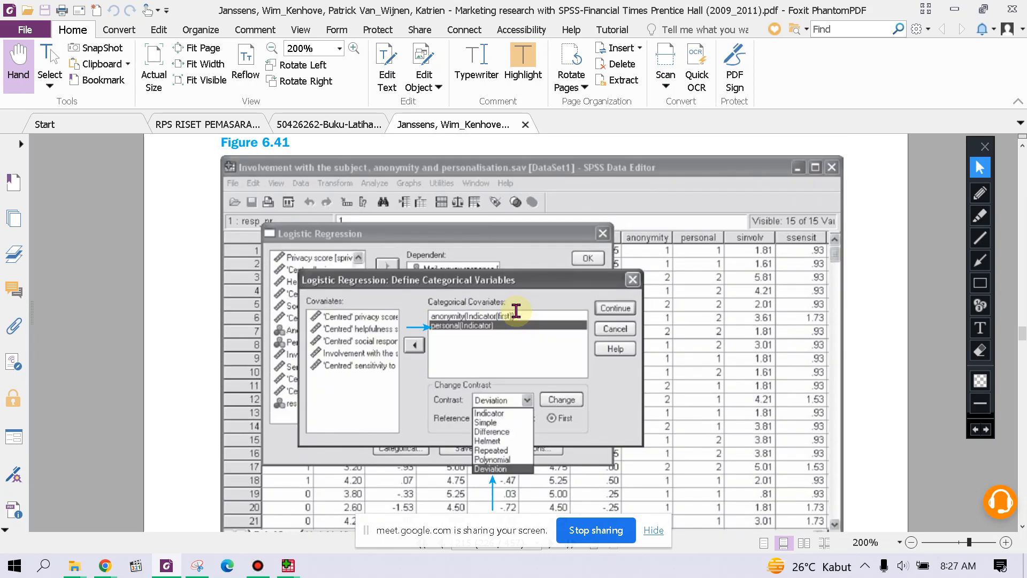
Step: Switch to Chrome, go back to the Statistikian article "Regresi Logistik dengan SPSS" and look over its Save settings and introduction
mouse_move(99, 573)
left_click(102, 527)
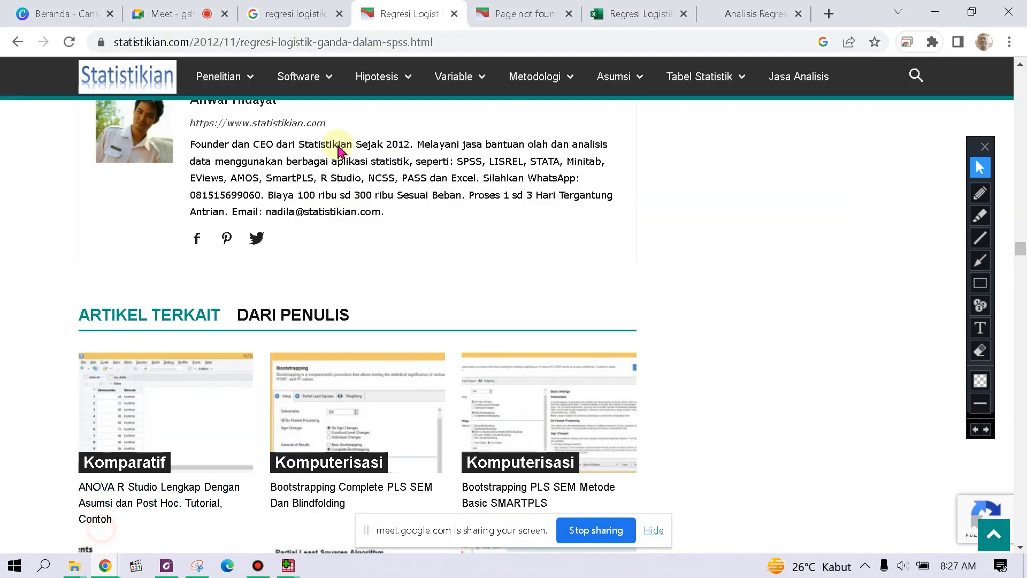
left_click(16, 42)
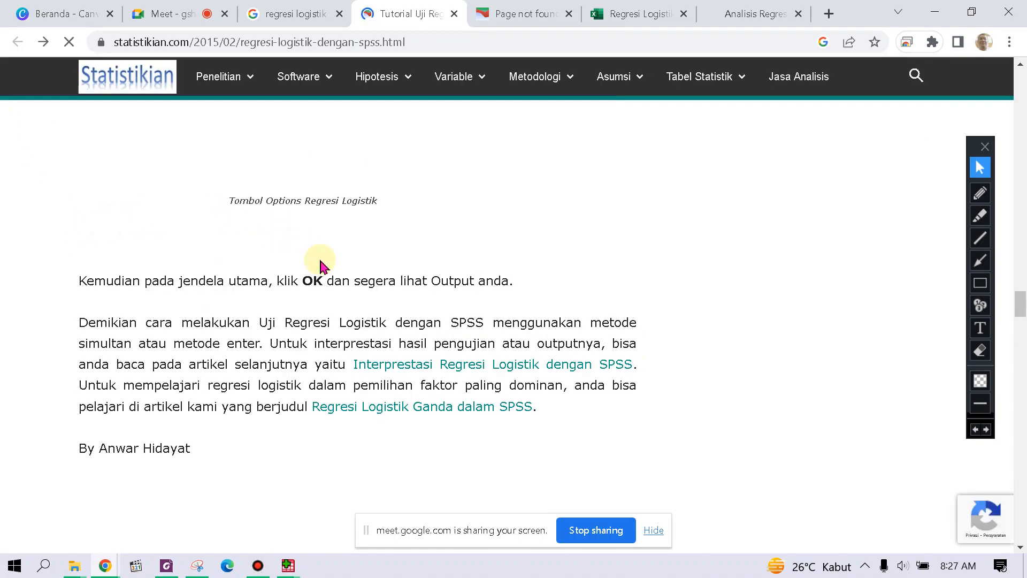
scroll(187, 321, "up", 20)
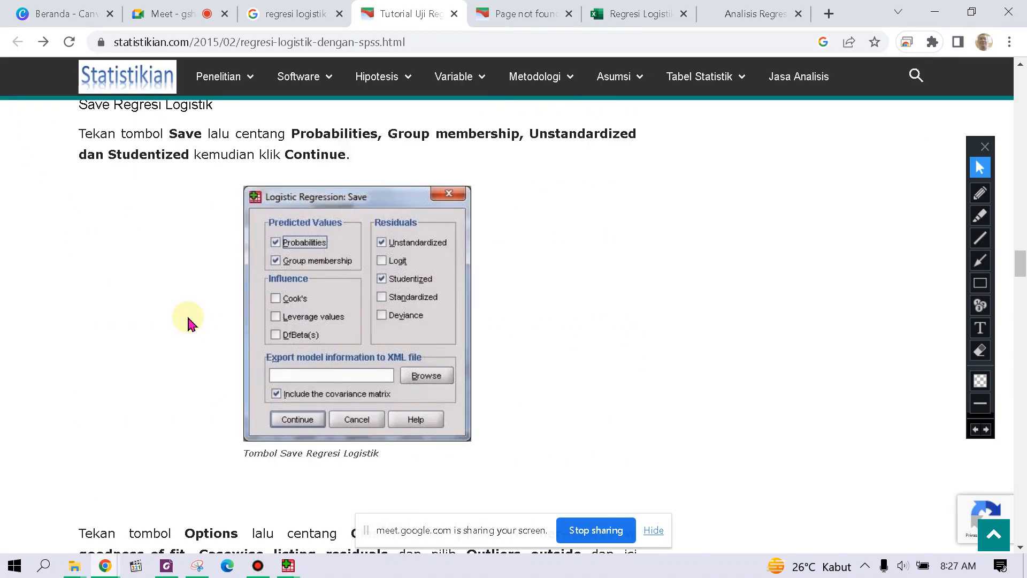
scroll(187, 321, "up", 15)
scroll(191, 321, "down", 4)
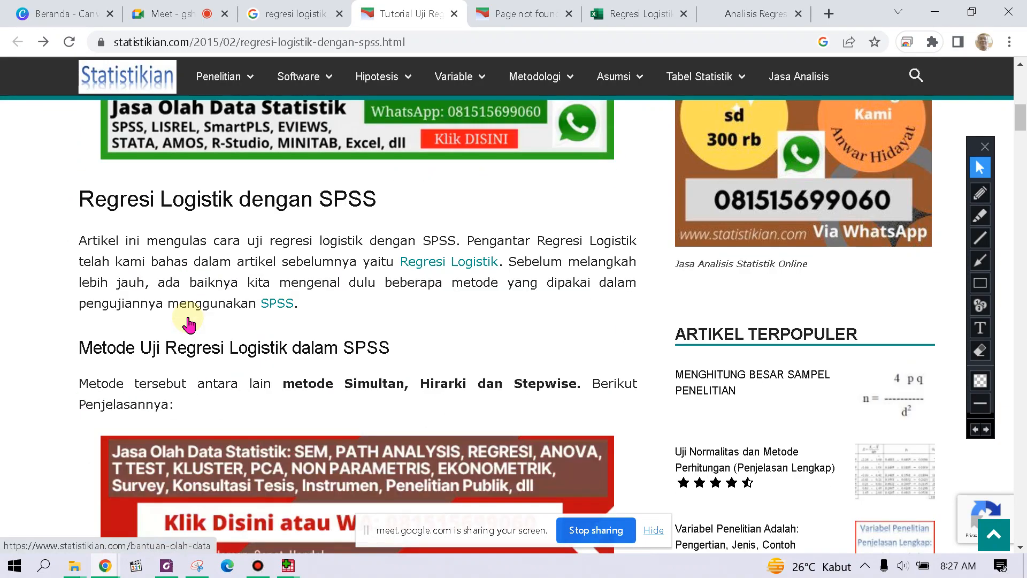
Step: Look through the Statistikian logistic regression tutorial from the method descriptions to the closing summary, returning to the Options settings
scroll(287, 328, "down", 12)
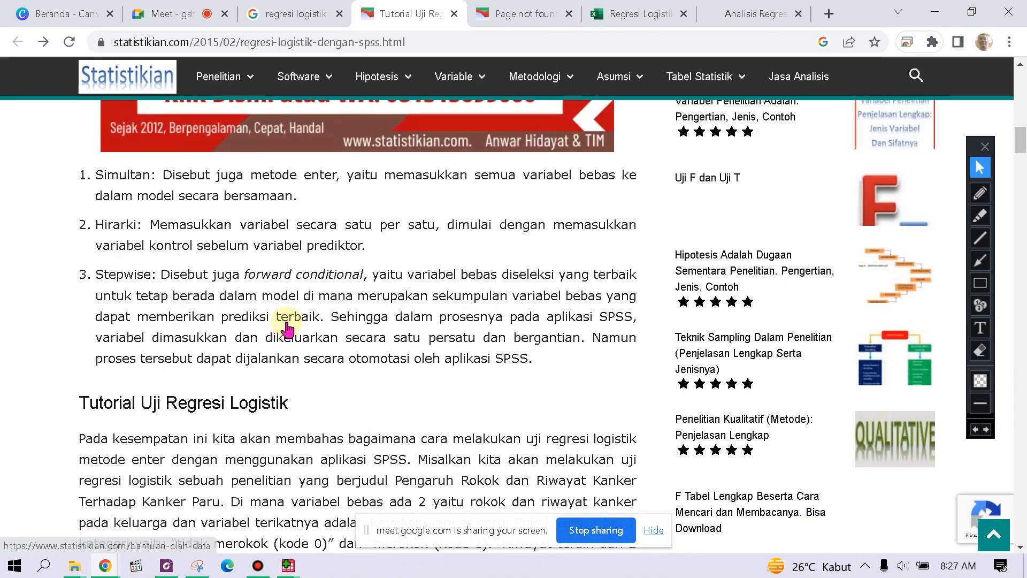
scroll(287, 328, "down", 18)
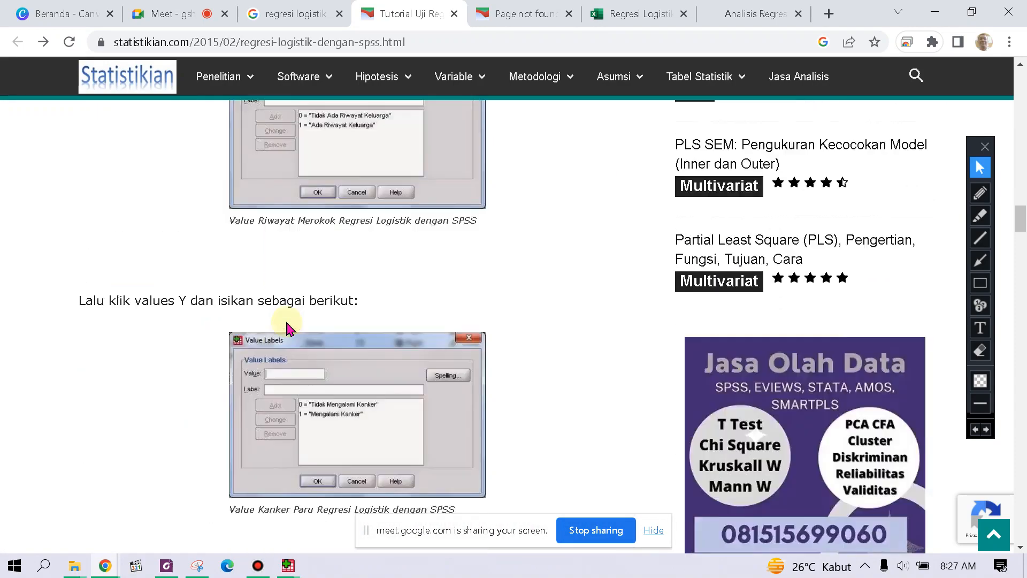
scroll(229, 339, "down", 20)
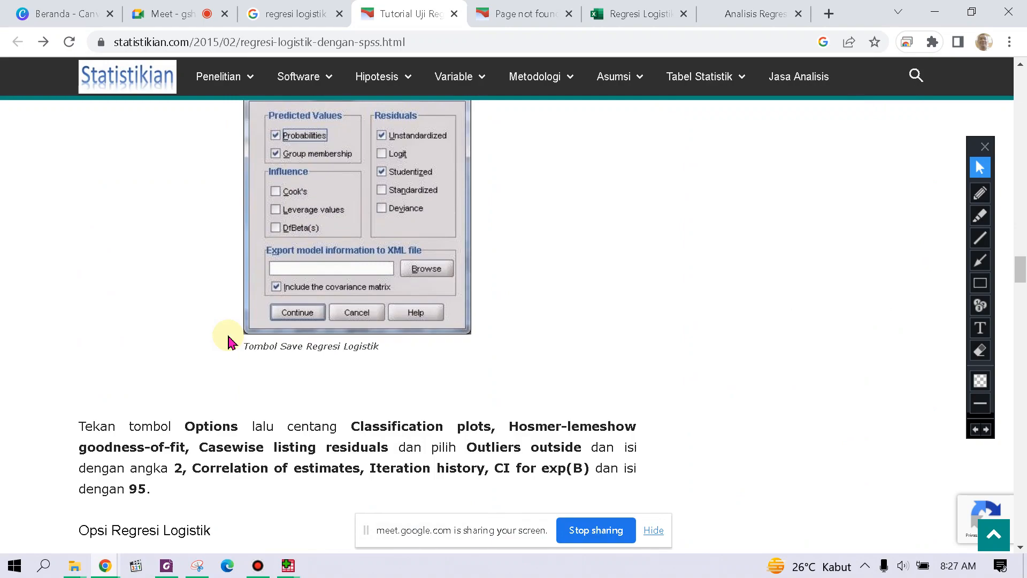
scroll(228, 339, "down", 4)
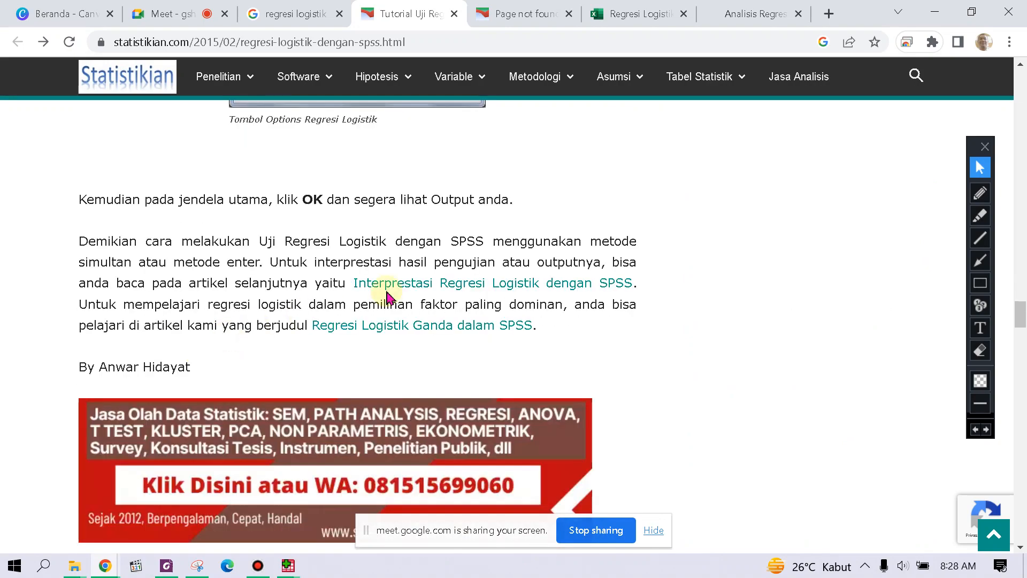
scroll(458, 313, "down", 7)
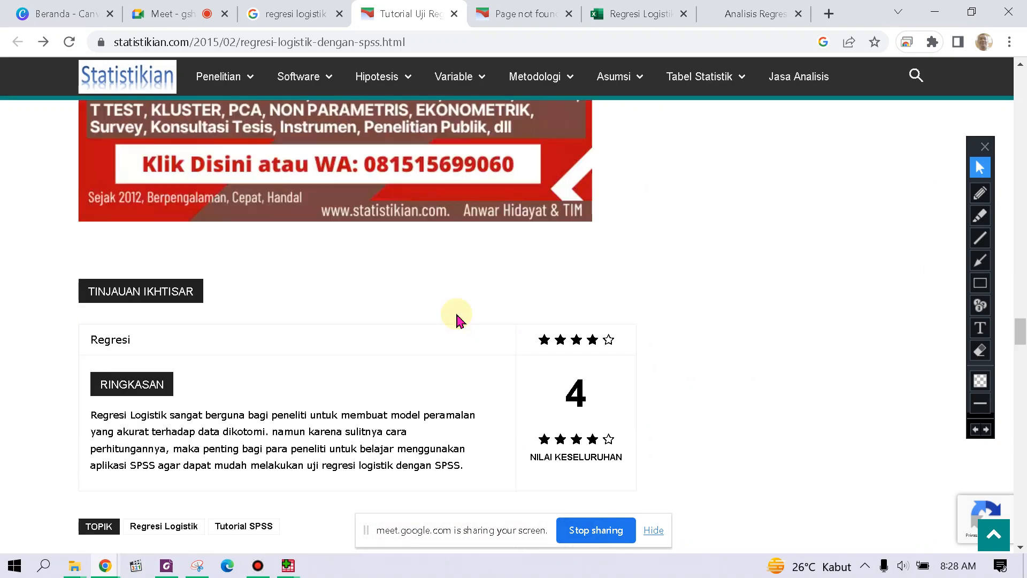
scroll(458, 318, "up", 7)
scroll(458, 321, "up", 4)
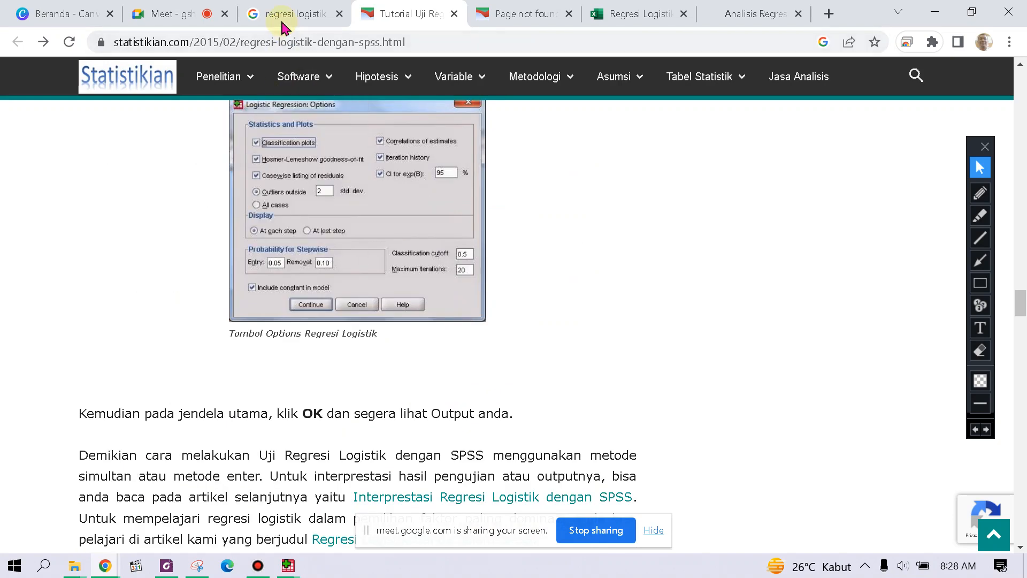
Step: Return to the Google results and open the pelatihan-ui.com article "Analisa Regresi Logistik Dengan SPSS" in a new tab
left_click(282, 26)
scroll(219, 461, "down", 4)
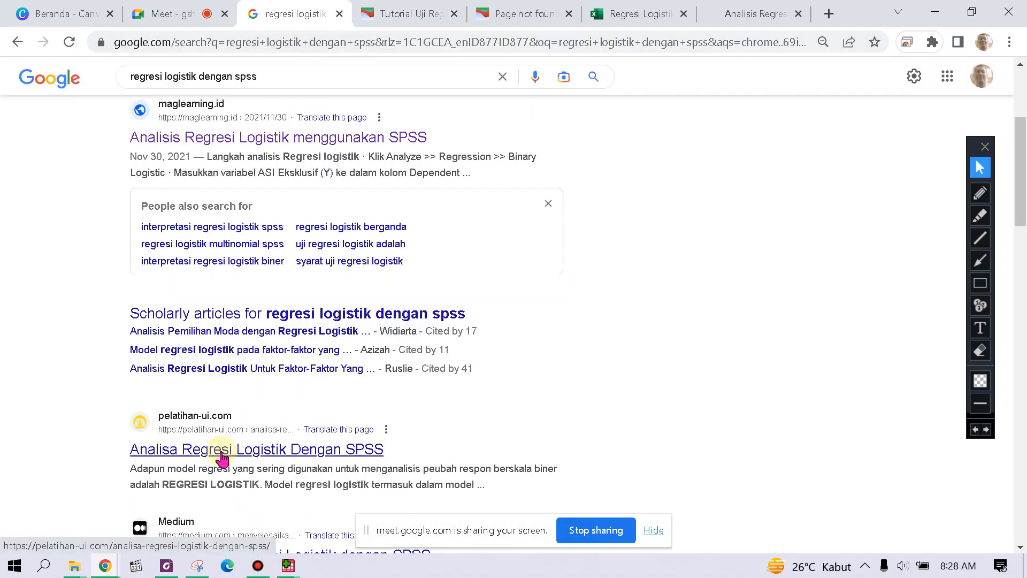
scroll(222, 459, "down", 2)
right_click(287, 347)
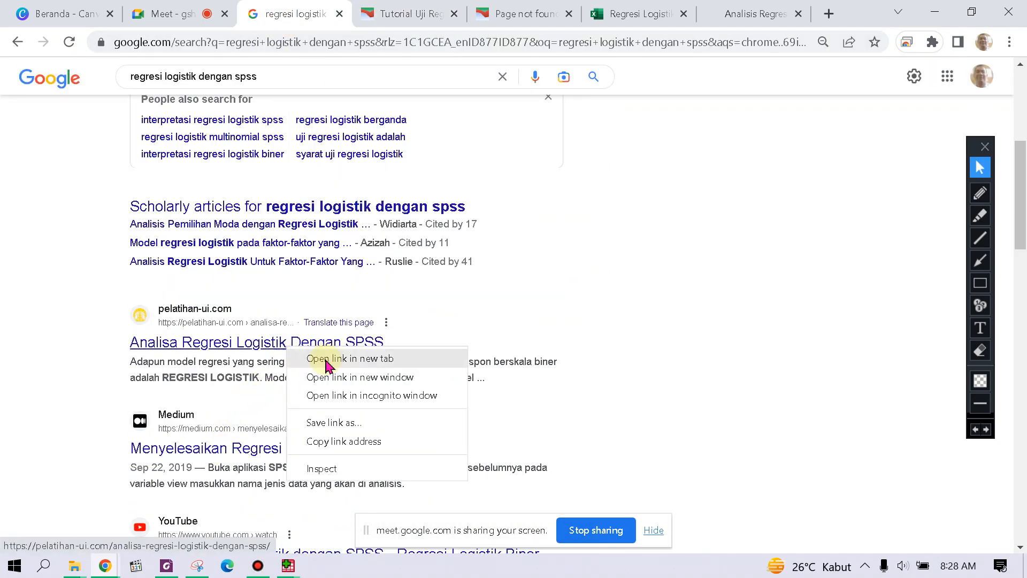
left_click(325, 365)
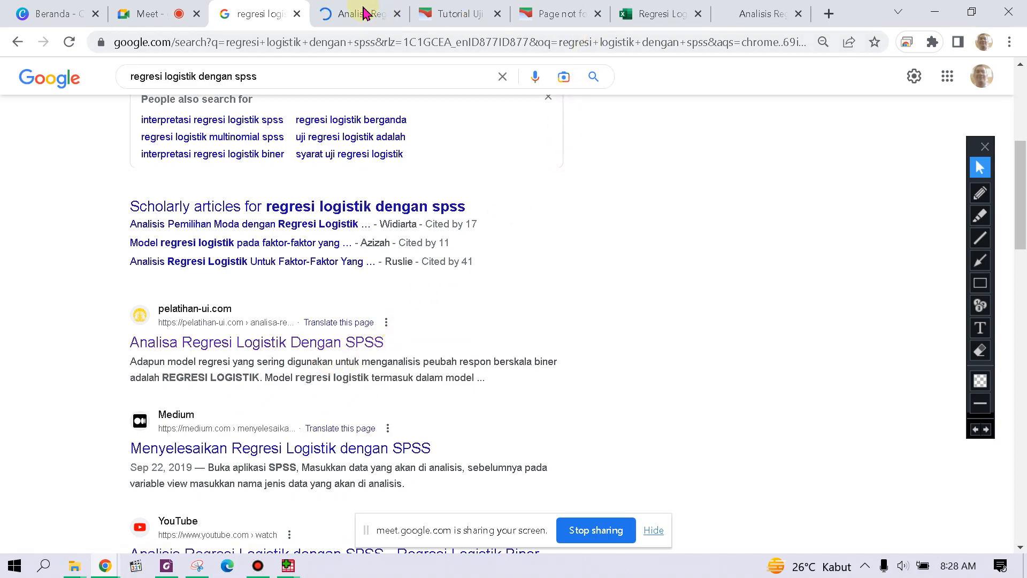
left_click(363, 13)
Step: Examine the pelatihan-ui.com article's Variables in the Equation table and highlight the explanation of its Sig. column
scroll(369, 288, "down", 15)
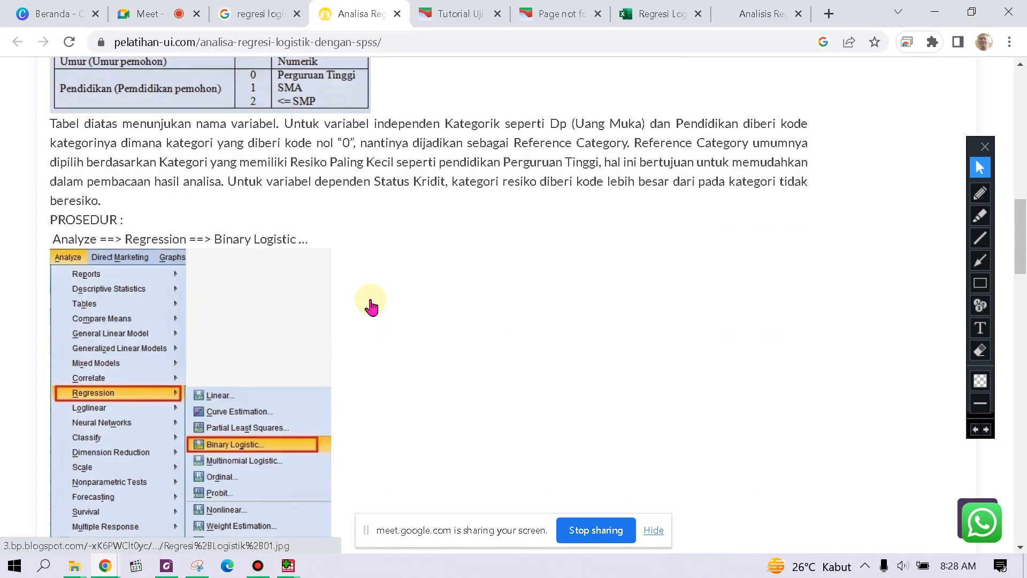
scroll(371, 307, "down", 20)
scroll(371, 307, "down", 15)
scroll(371, 307, "up", 8)
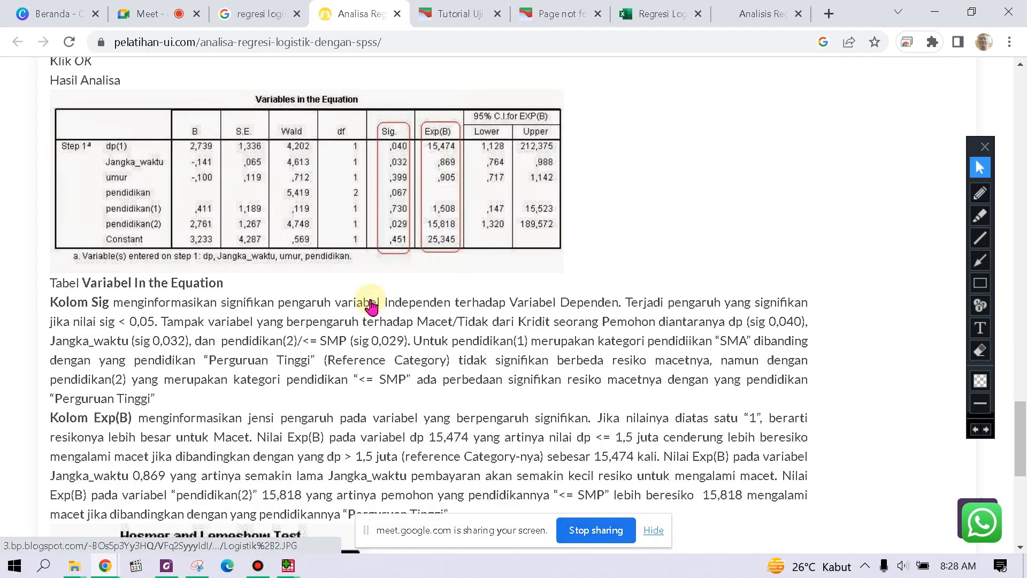
scroll(370, 298, "up", 2)
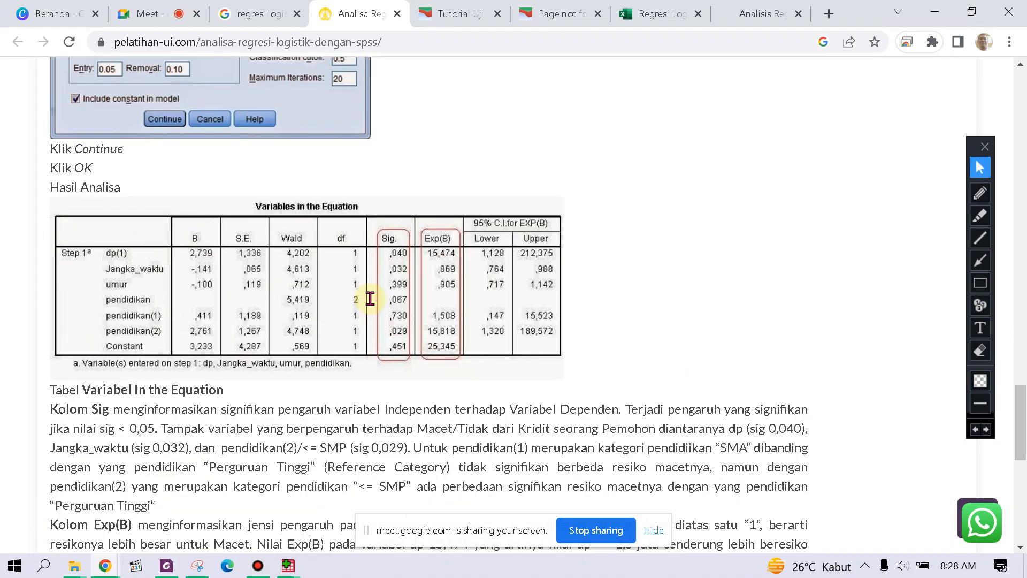
scroll(370, 299, "up", 2)
scroll(372, 305, "down", 4)
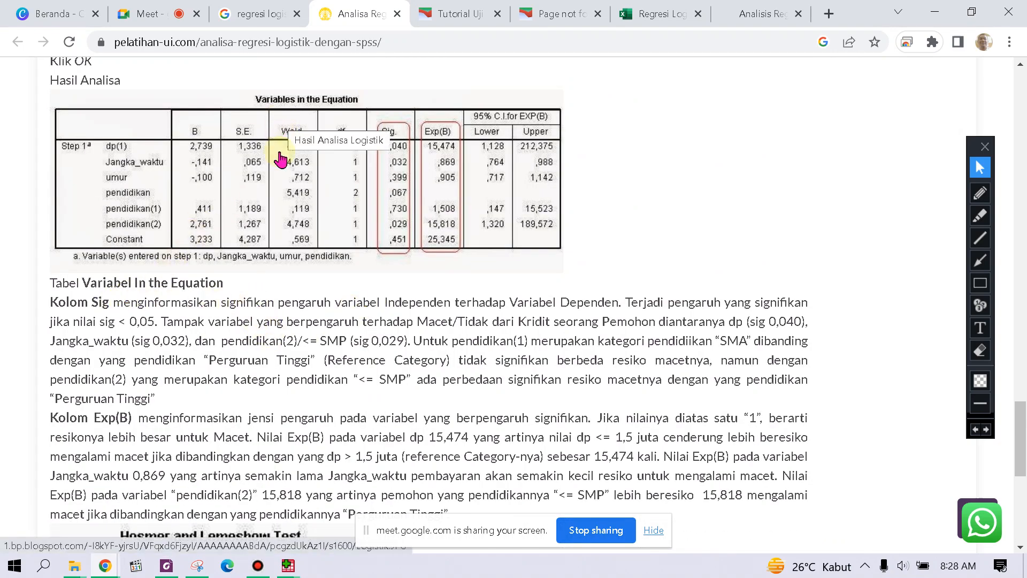
scroll(283, 147, "up", 2)
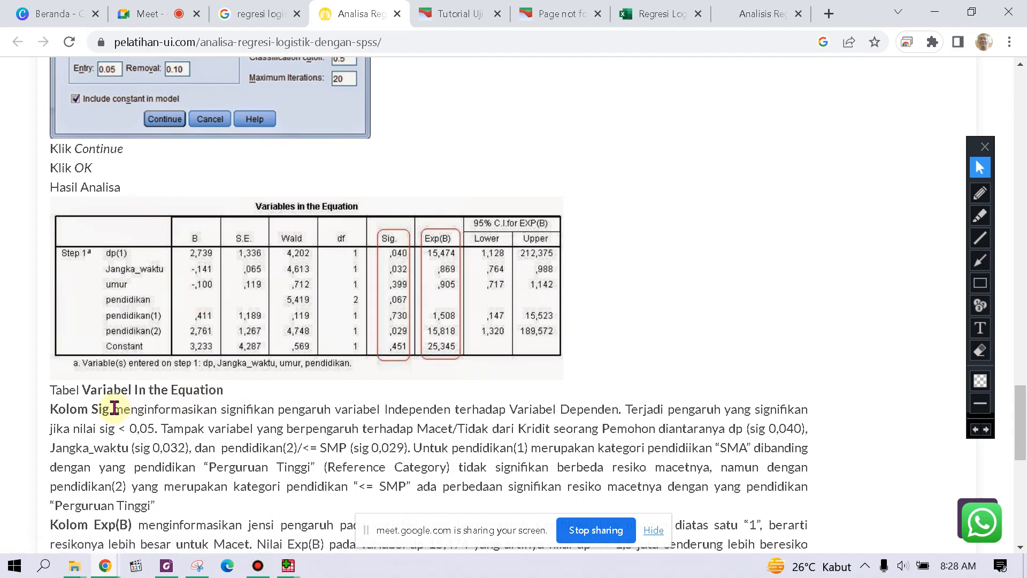
left_click_drag(250, 410, 276, 467)
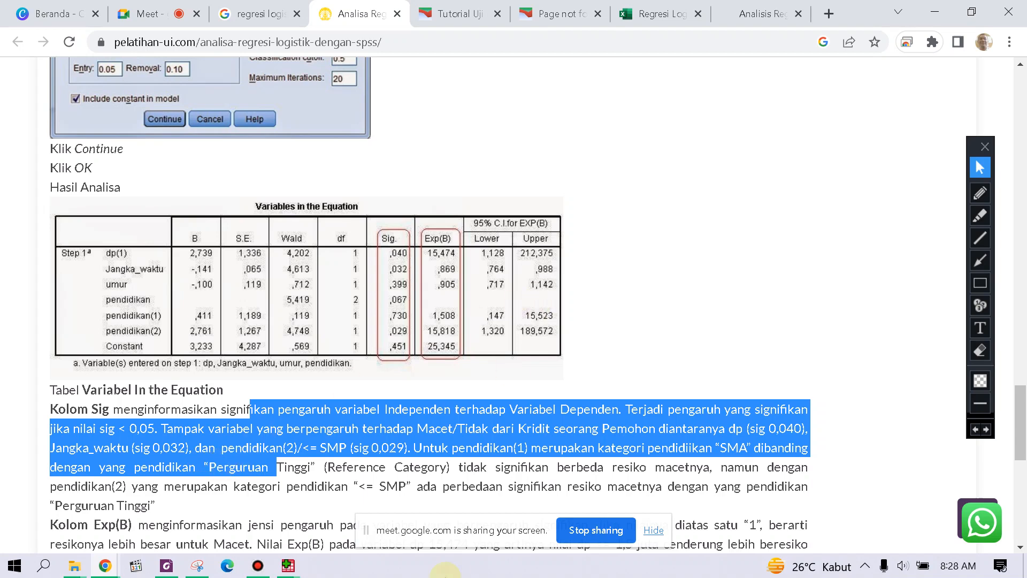
Step: Compare the article's Variables in the Equation table with the Block 0 output in the SPSS Viewer, ending in the Viewer
left_click(288, 565)
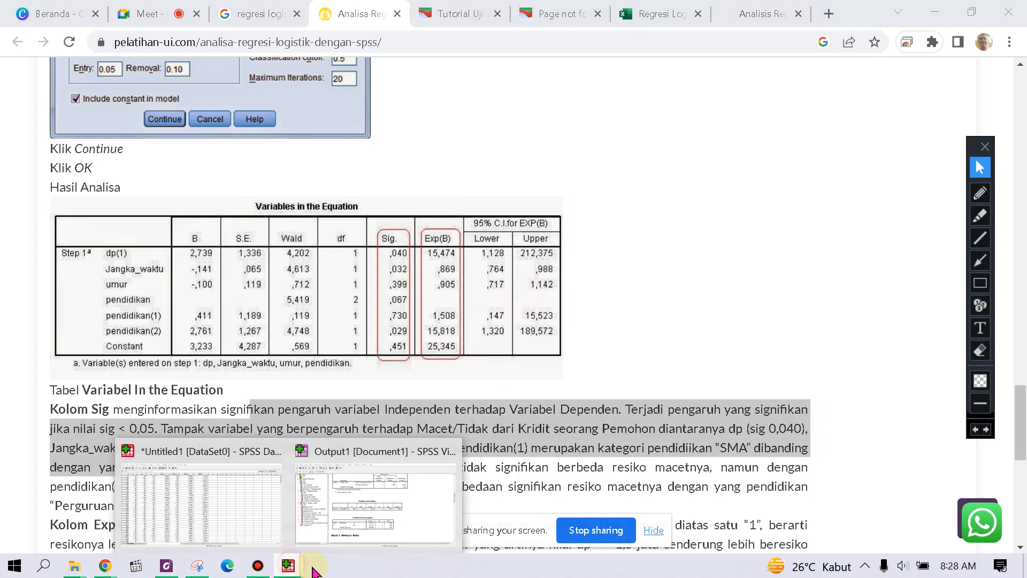
left_click(355, 530)
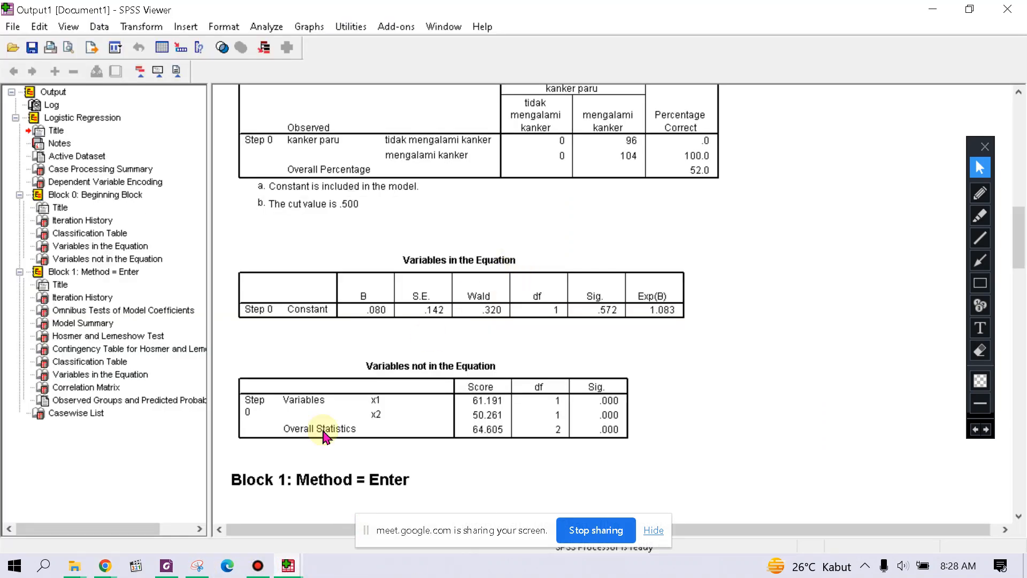
left_click(105, 565)
left_click(103, 503)
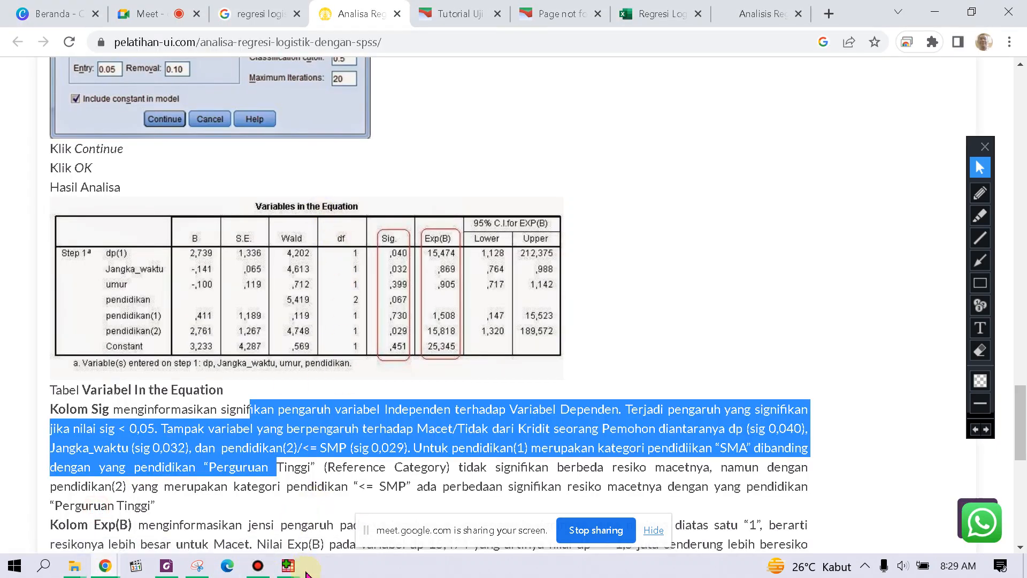
left_click(288, 565)
left_click(375, 500)
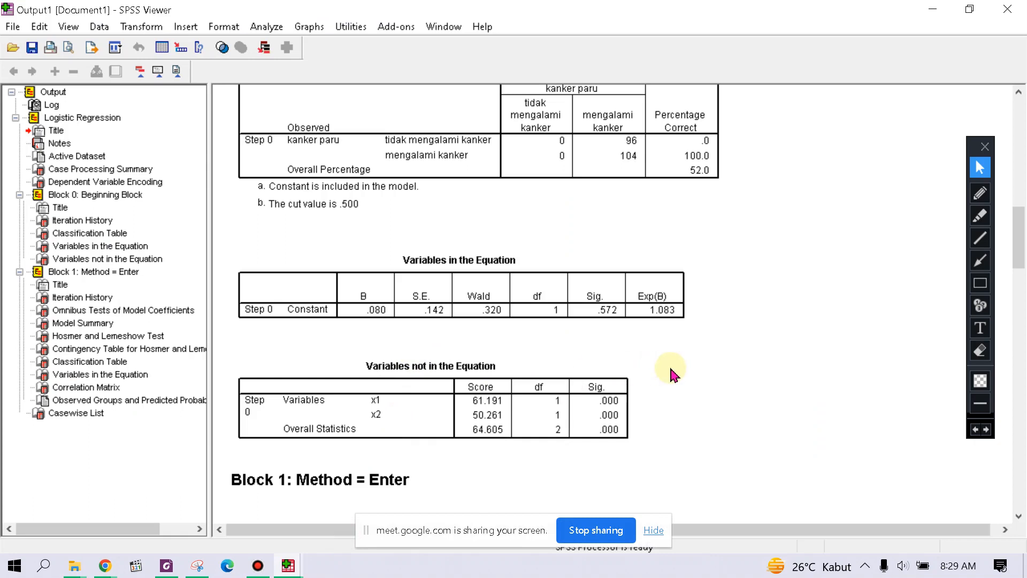
Step: Circle the Block 0 Variables in the Equation table in red with the pen, and circle its Sig. value separately
left_click(979, 192)
mouse_move(693, 214)
left_mouse_down()
mouse_move(339, 245)
mouse_move(263, 355)
mouse_move(648, 332)
mouse_move(688, 212)
mouse_move(657, 225)
left_mouse_up()
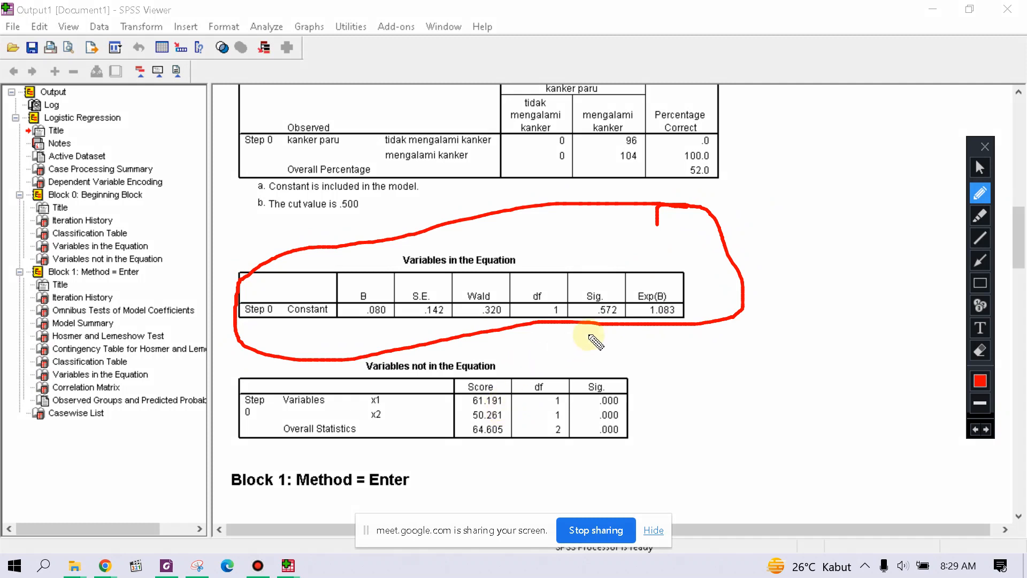
mouse_move(619, 281)
left_mouse_down()
mouse_move(592, 262)
mouse_move(576, 321)
mouse_move(631, 329)
mouse_move(626, 274)
left_mouse_up()
left_click(759, 198)
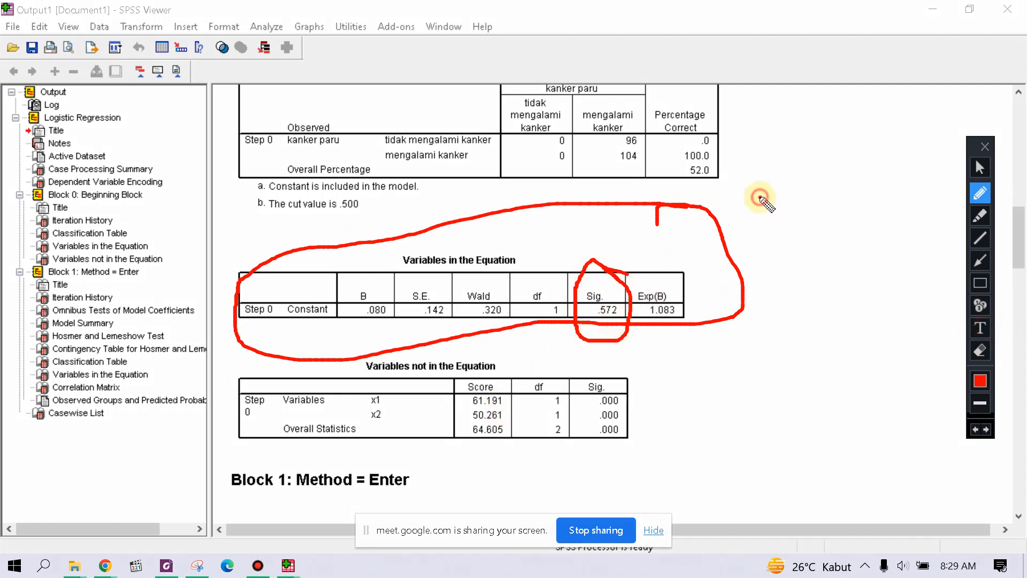
Step: Add a red text note beside the table reading "nilai sig < 0,05 berpengaruh" and "nilai sig > 0,05 tidak berpengaruh"
left_click(980, 328)
left_click(782, 263)
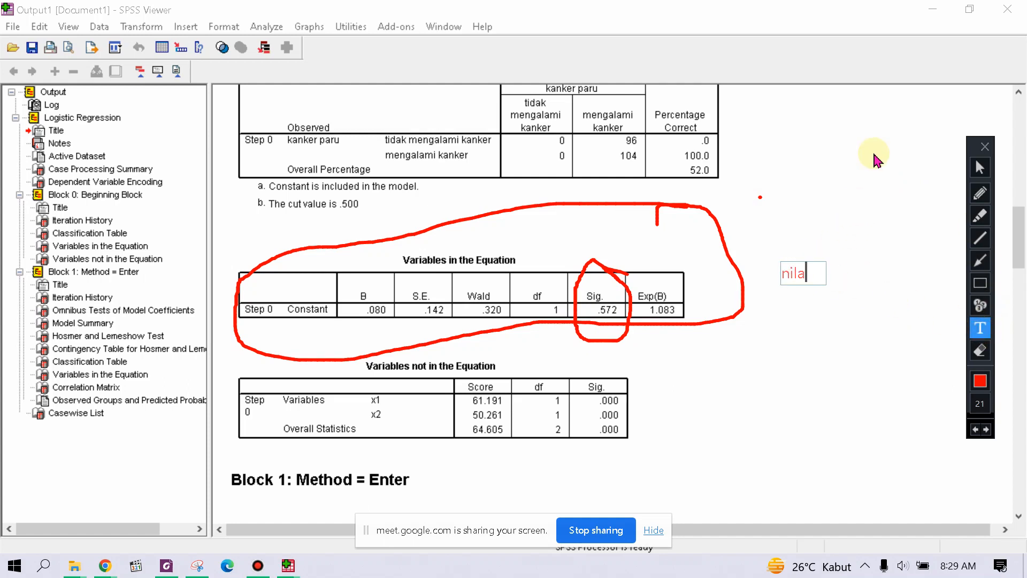
type("nilai sig < 0,05 berpen")
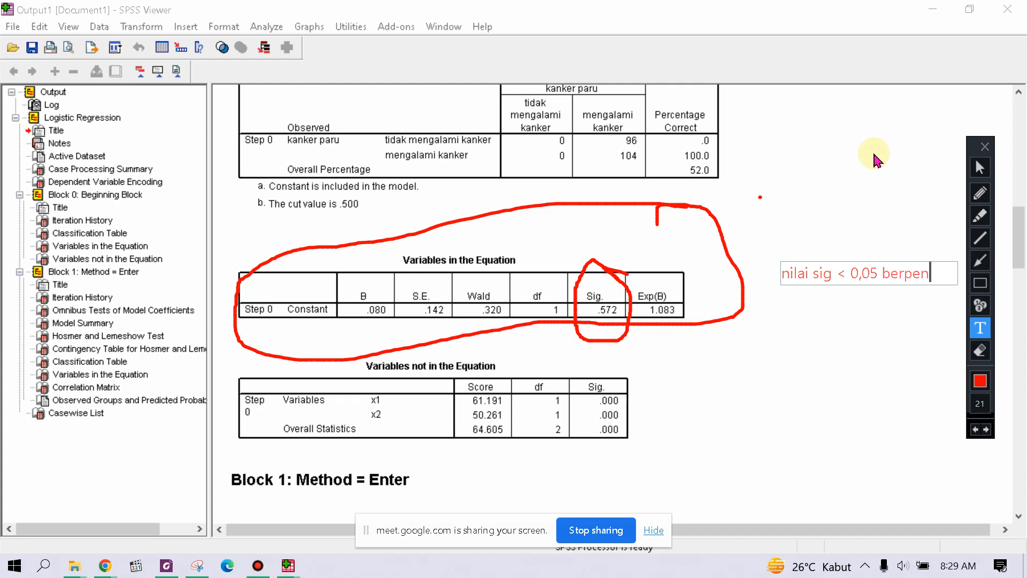
type("ru")
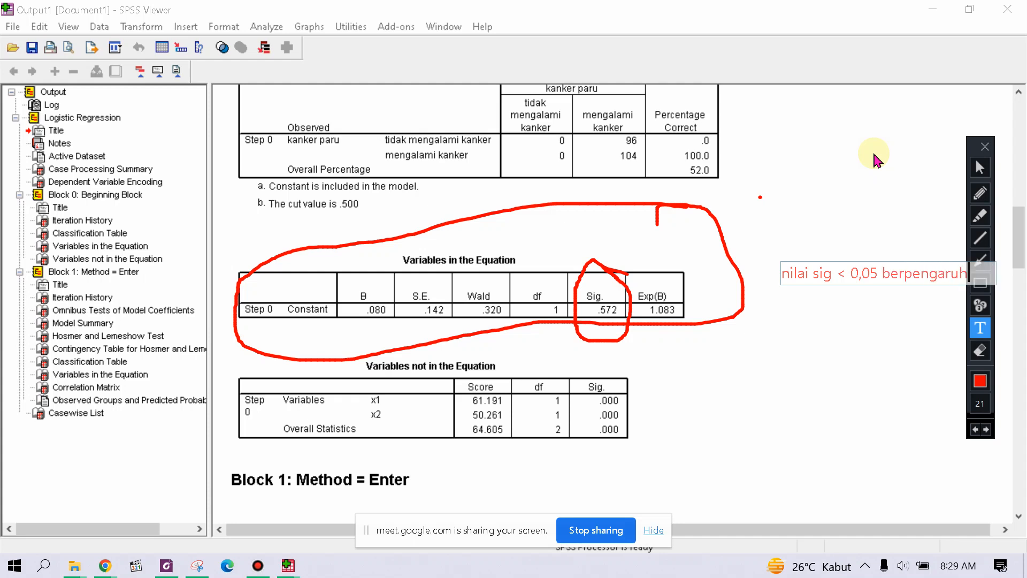
type("h")
key("Return")
type("nilai sig > 0,05 tidak ber")
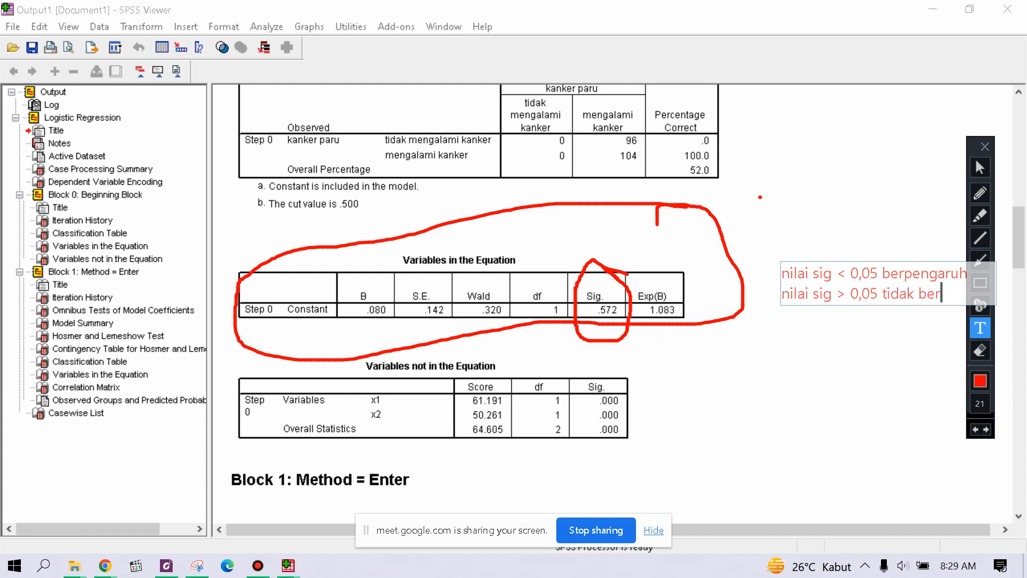
type("garuh")
key("Return")
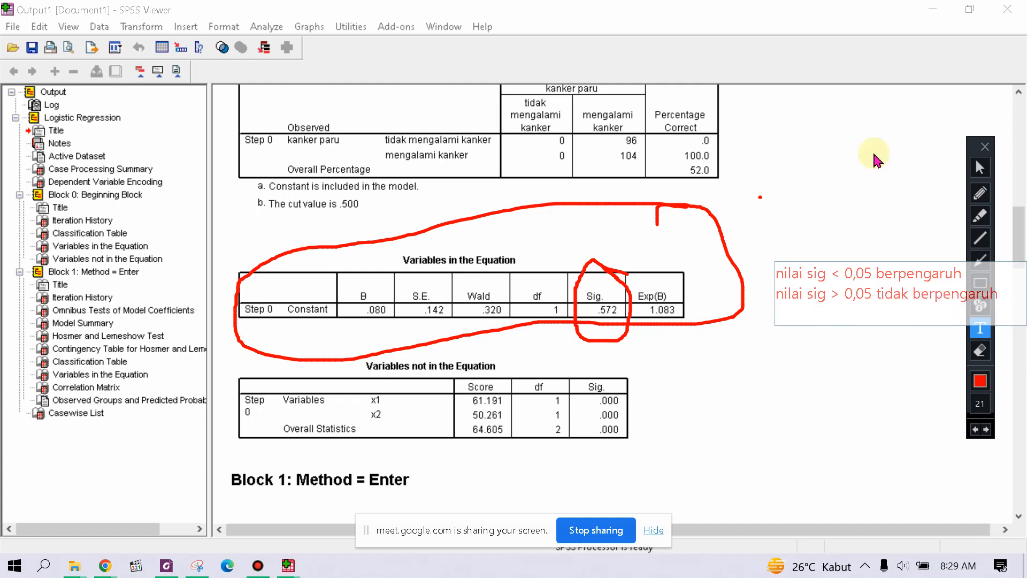
Step: Complete the note with "kesimpulan" and the lines "merokok + riwayat kanker", "tidak berpengaruh" and "thdp kanker paru"
key("Return")
type("kesimpu")
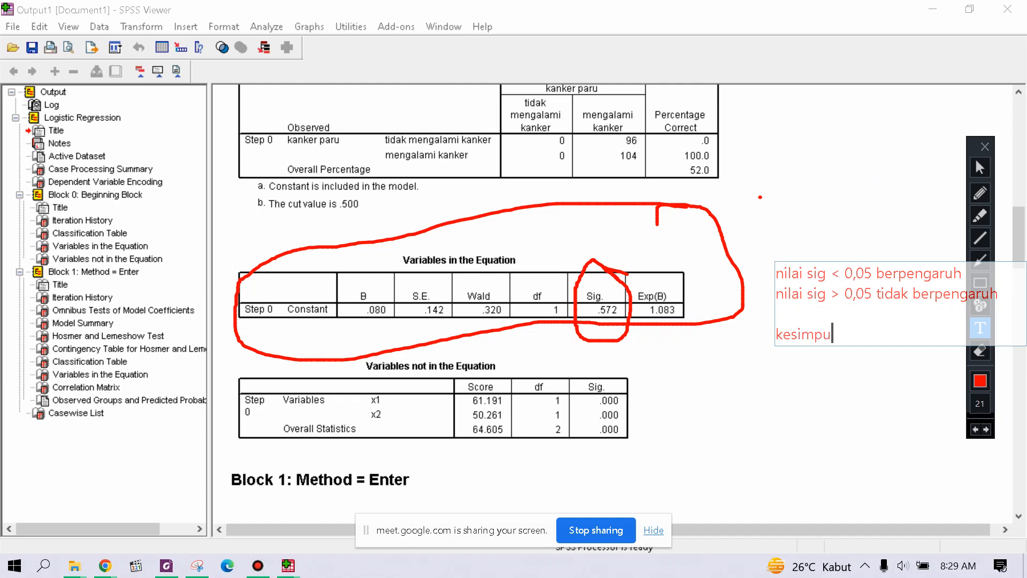
type("lan")
key("Return")
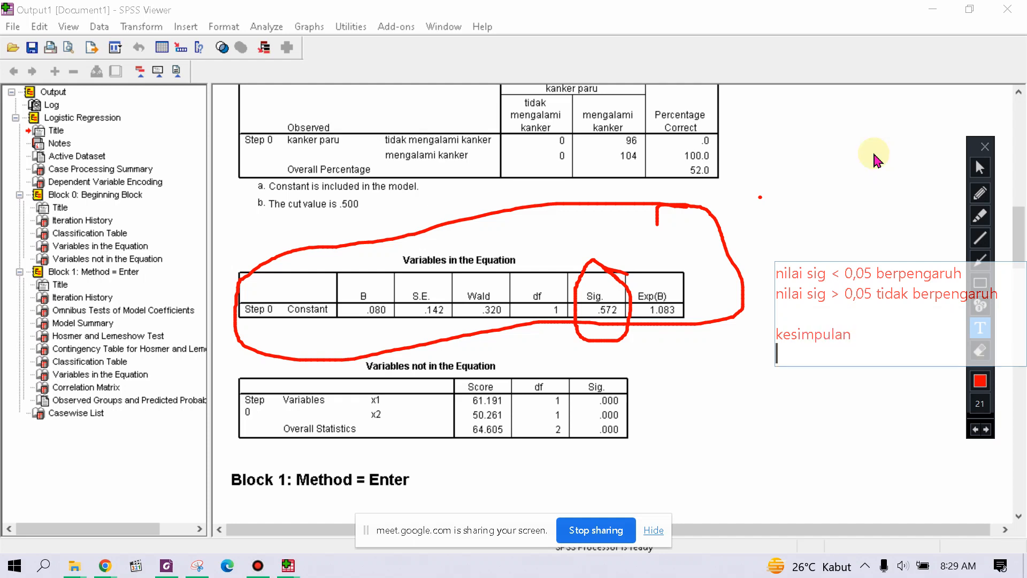
type("merokok + riwayat kanker")
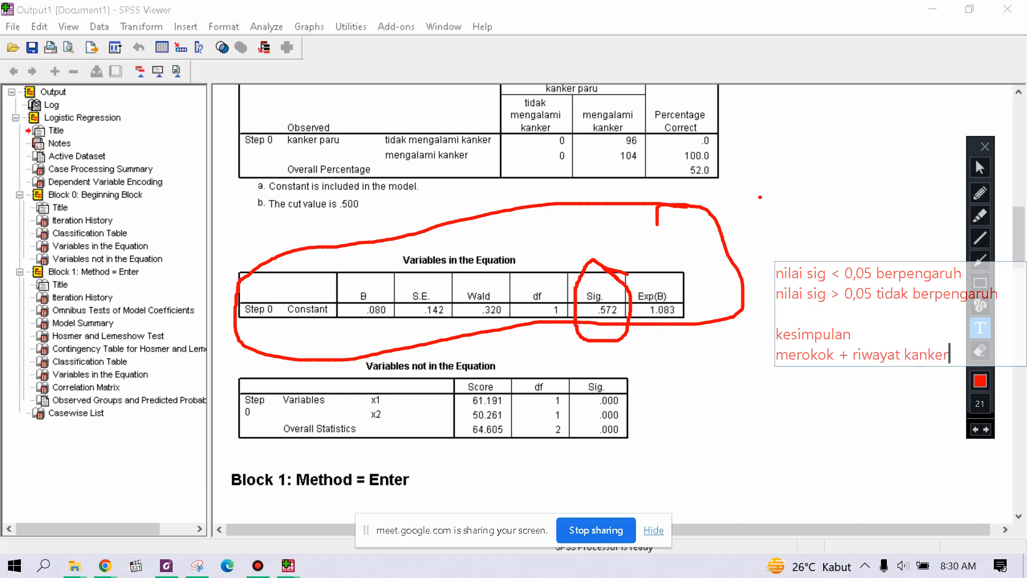
key("Return")
type("ti")
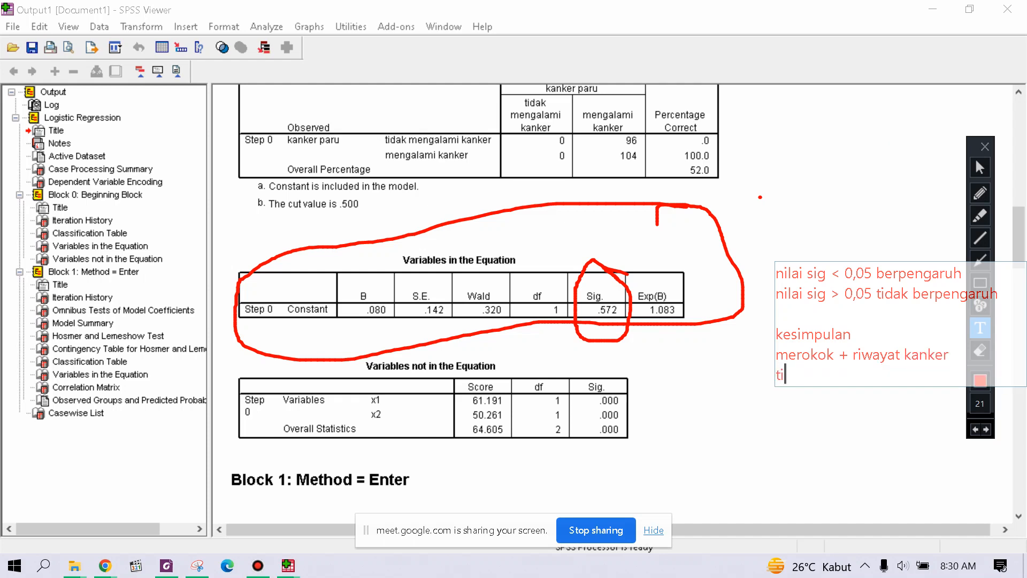
type("dak berpengaruh")
key("Return")
type("thdp kanker paru")
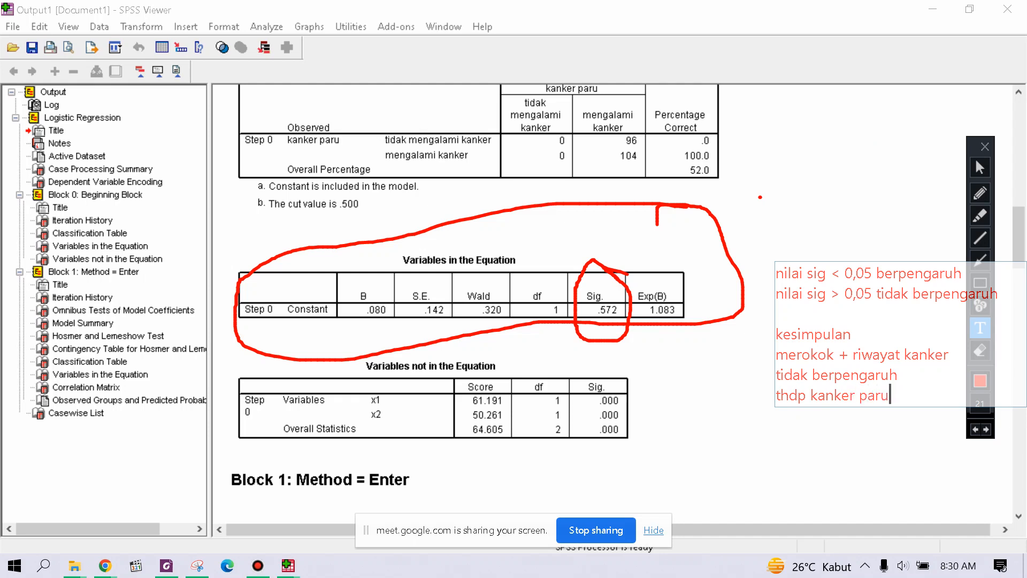
left_click(718, 384)
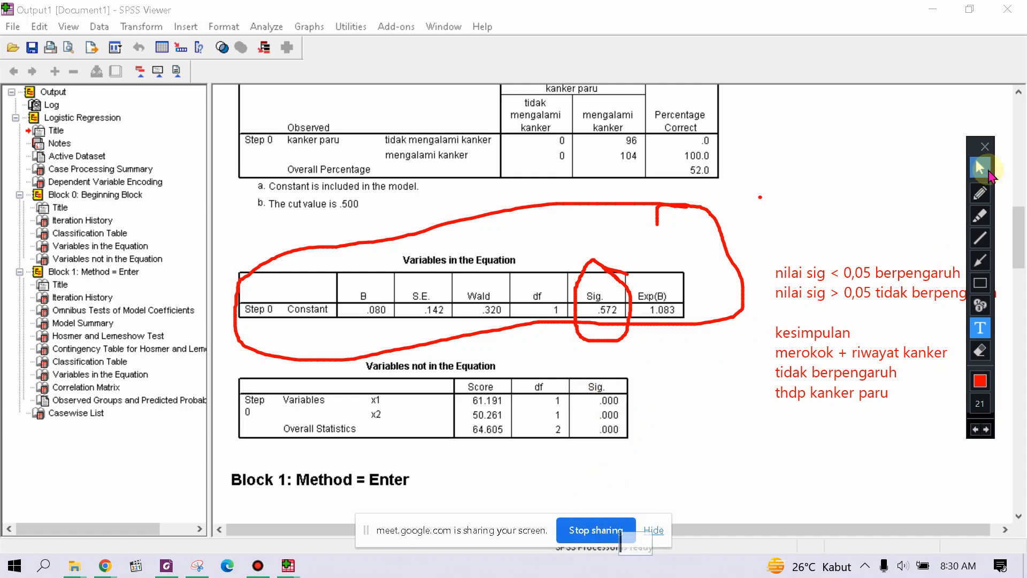
Step: Erase the red circles and text note from the output, return to the normal pointer and stop sharing the screen
left_click(979, 350)
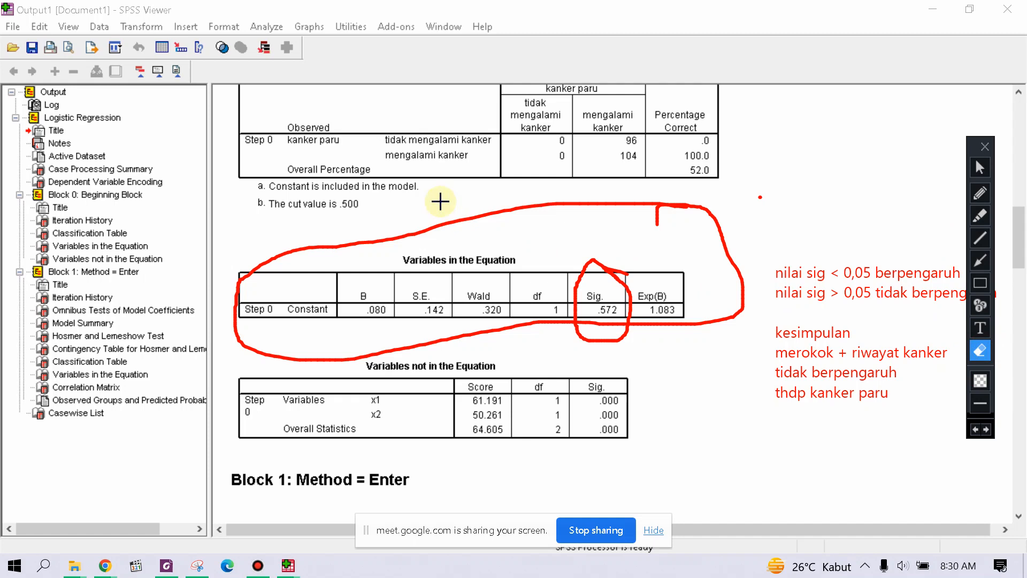
mouse_move(204, 141)
left_mouse_down()
mouse_move(919, 511)
mouse_move(979, 497)
left_mouse_up()
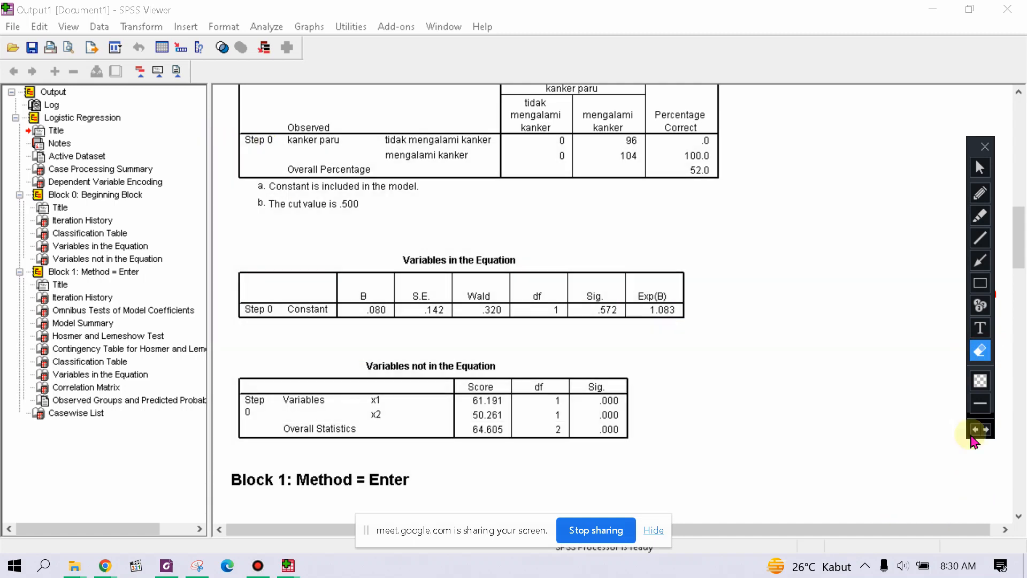
left_click(983, 166)
left_click(594, 530)
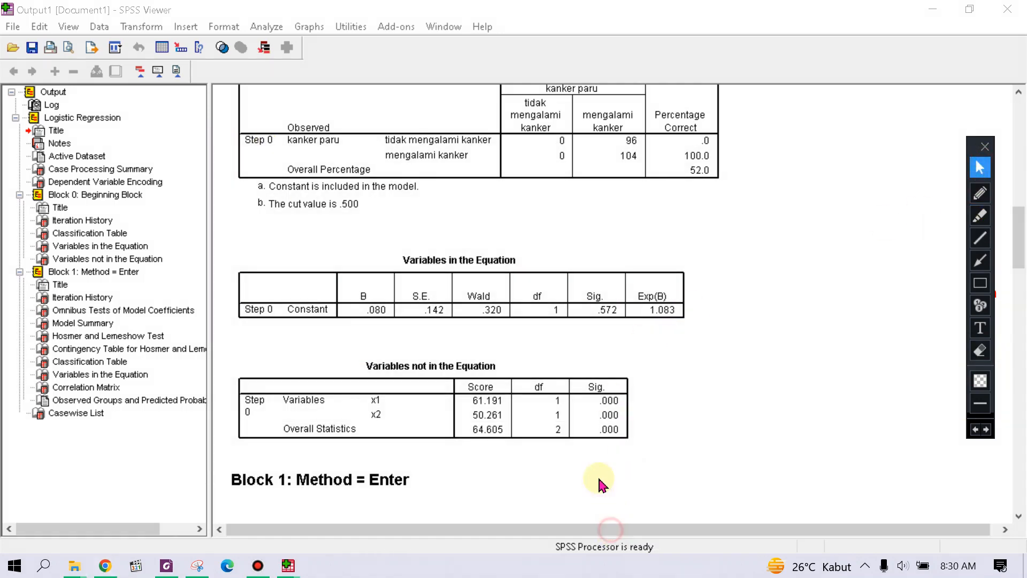
Step: Switch from the SPSS output to the Google Meet call in Chrome to view the participants
left_click(105, 565)
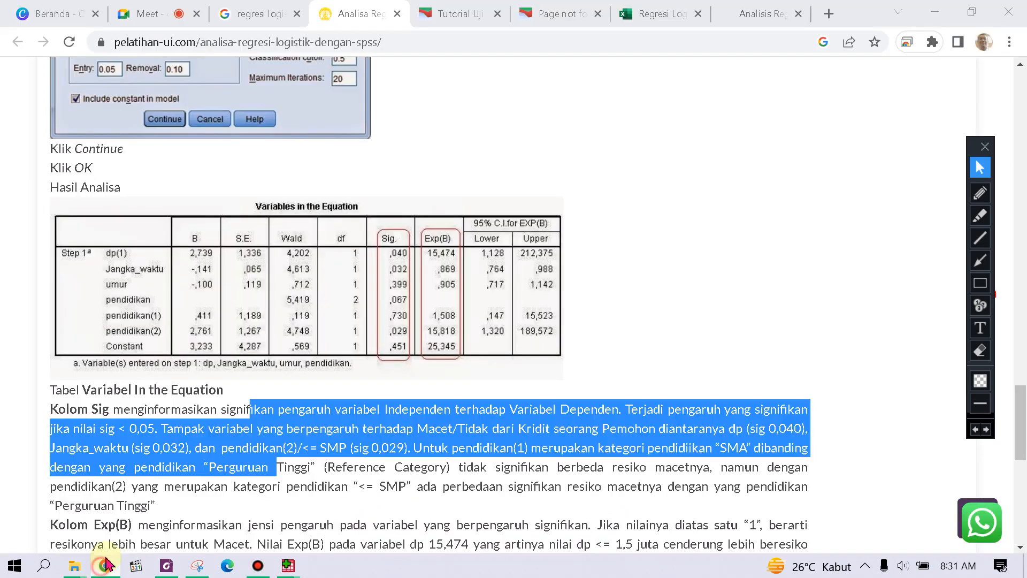
left_click(146, 20)
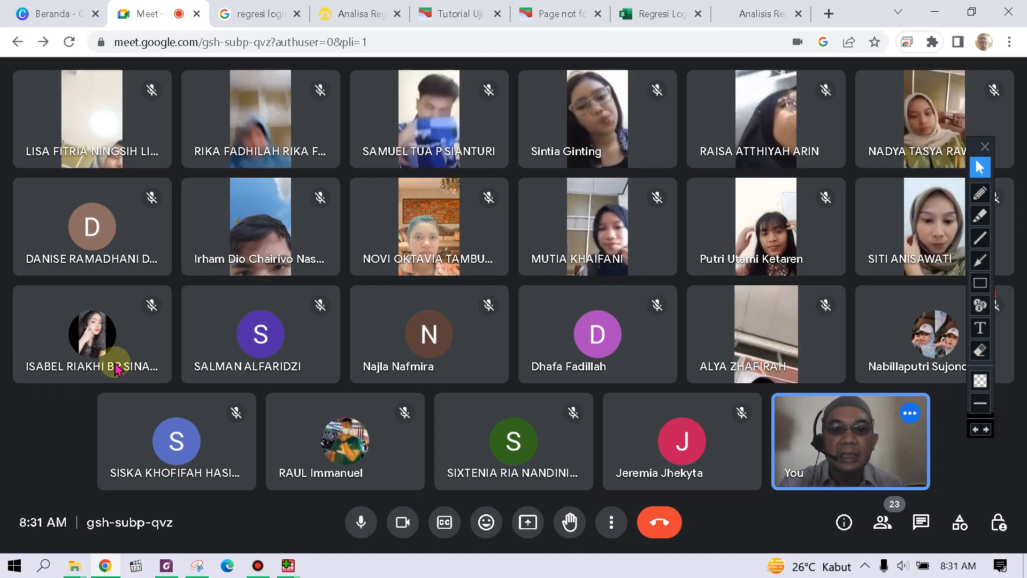
left_click(199, 567)
left_click(27, 52)
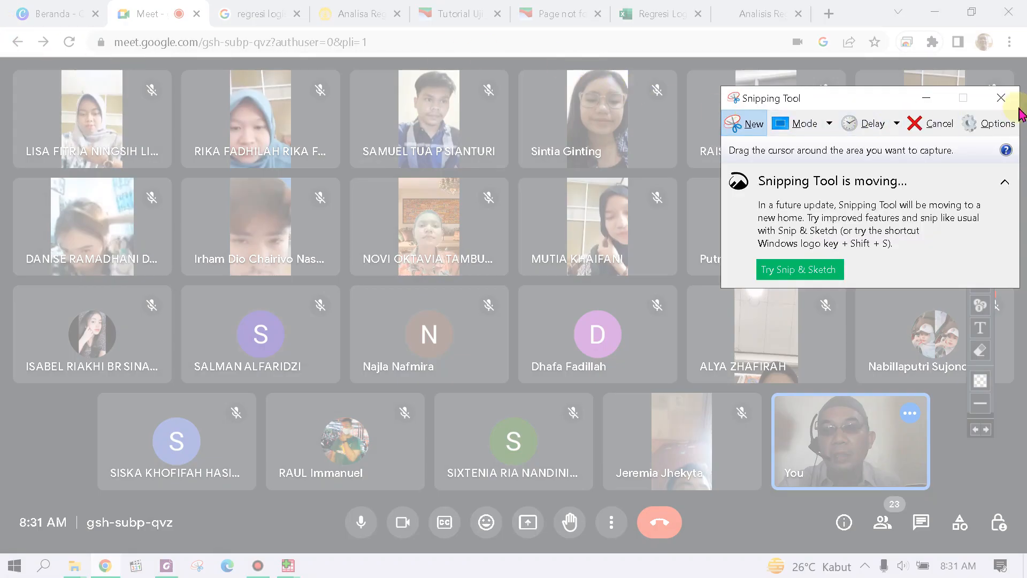
left_click(1000, 98)
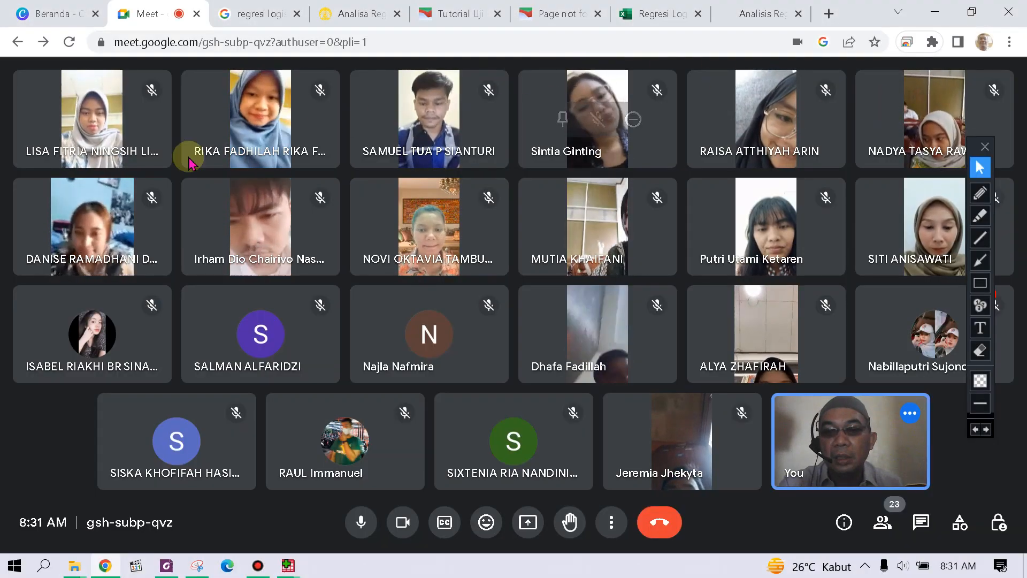
mouse_move(64, 230)
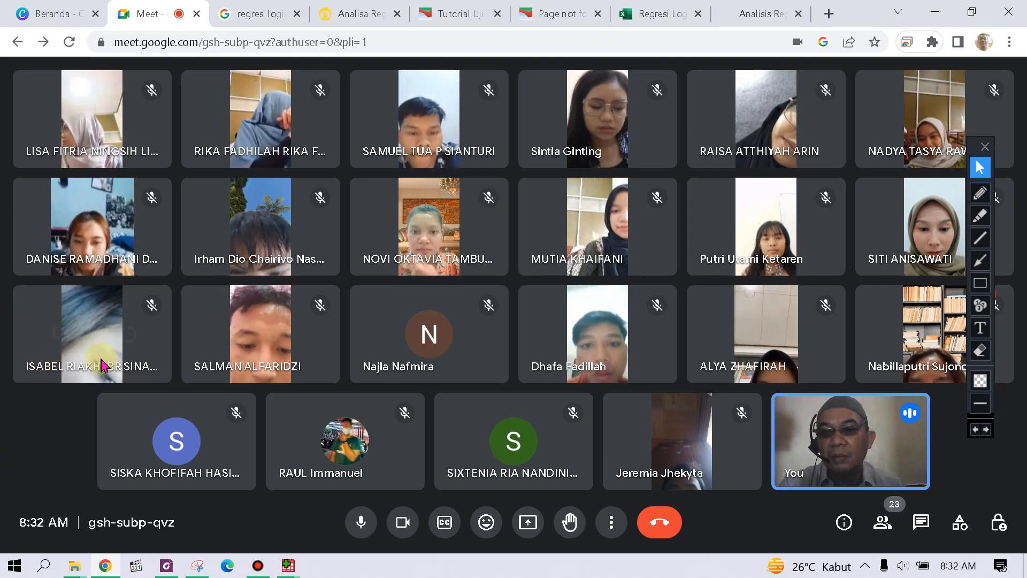
left_click(228, 561)
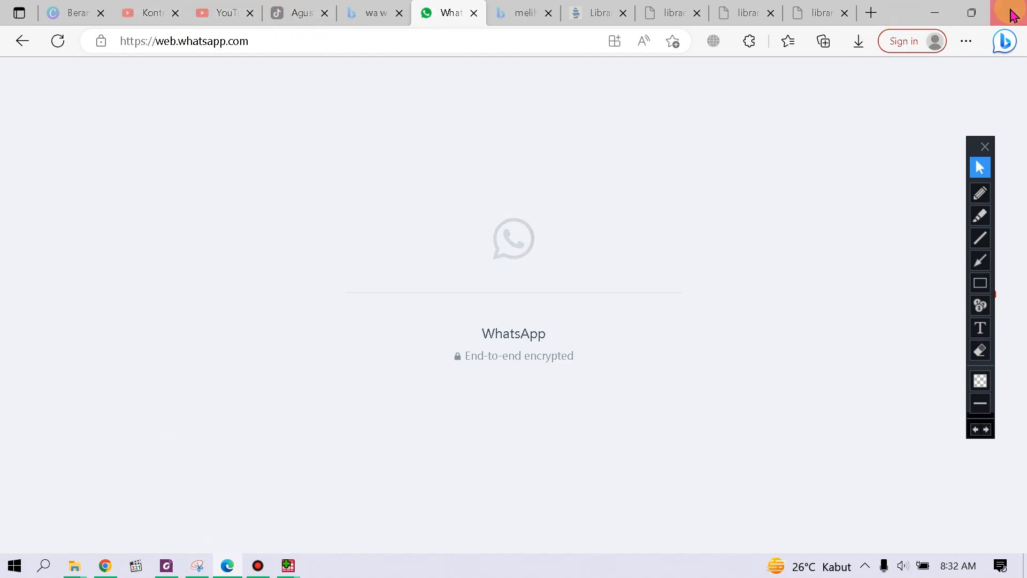
left_click(103, 567)
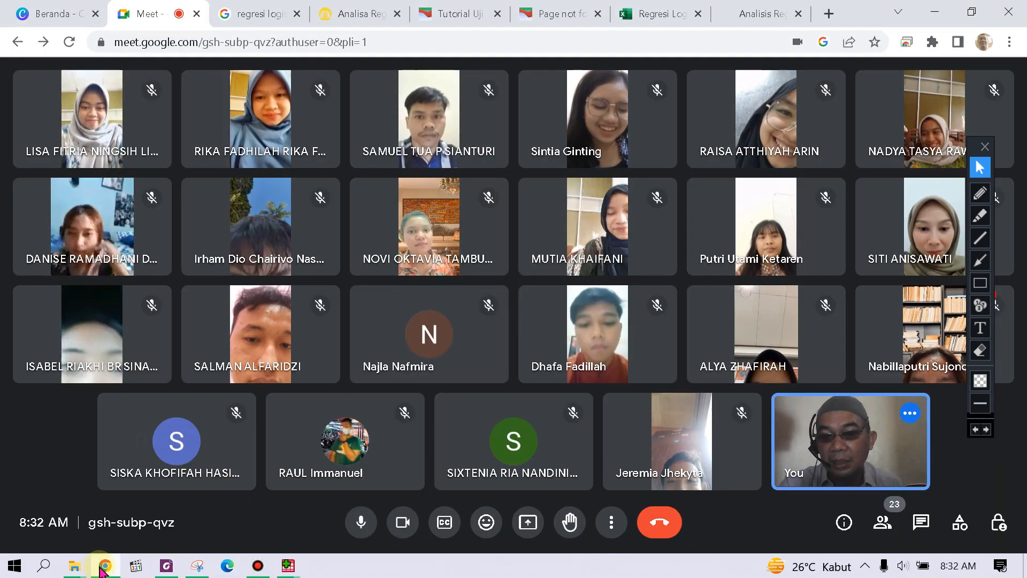
Step: Switch to Snipping Tool and capture a new snip of the participant grid in the Google Meet call
mouse_move(197, 565)
left_click(200, 511)
key("ctrl+n")
left_click_drag(325, 124, 1022, 547)
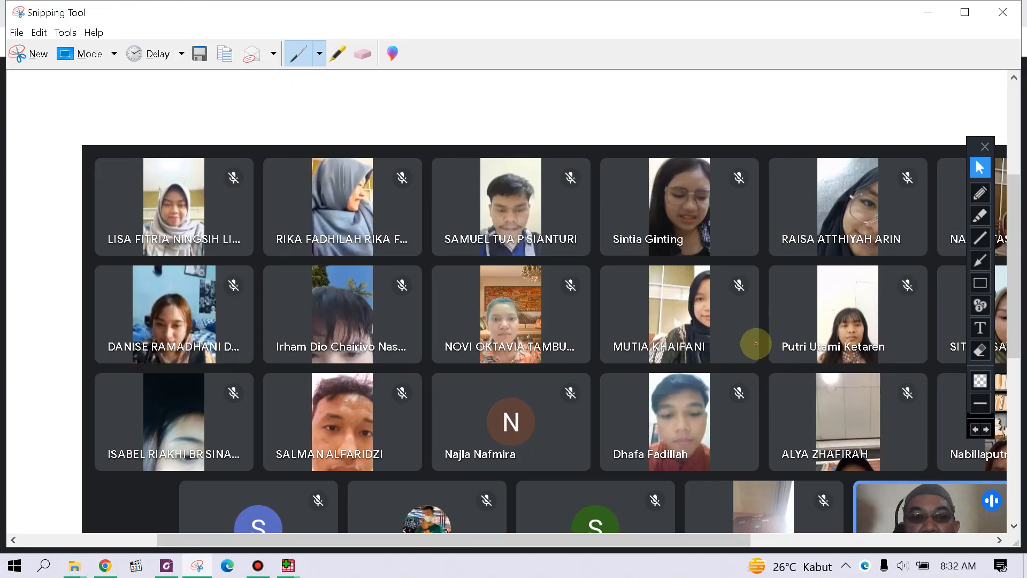
Step: Return to the Google Meet call in Chrome and bring up the Bandicam recorder window
left_click(106, 566)
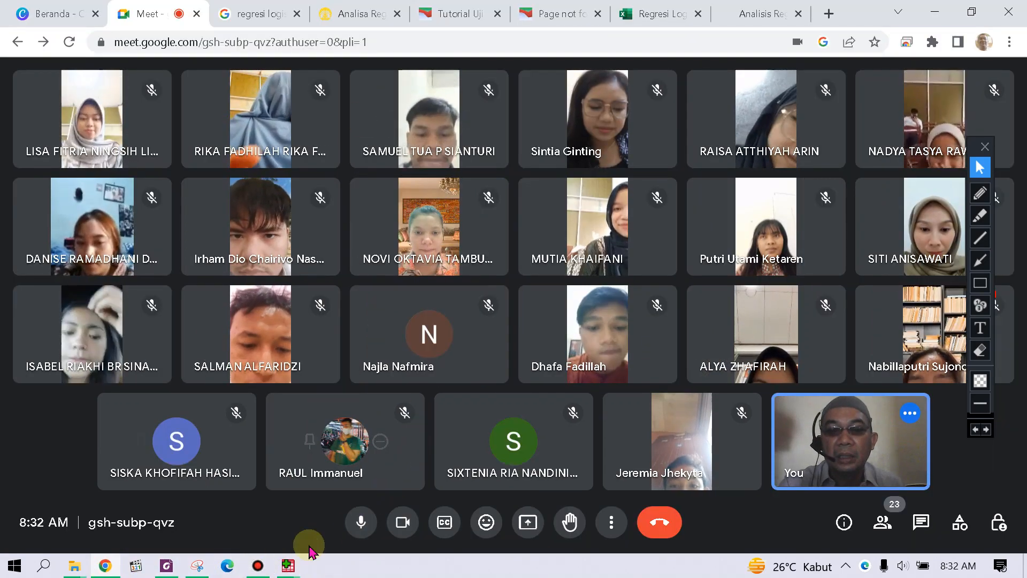
left_click(258, 565)
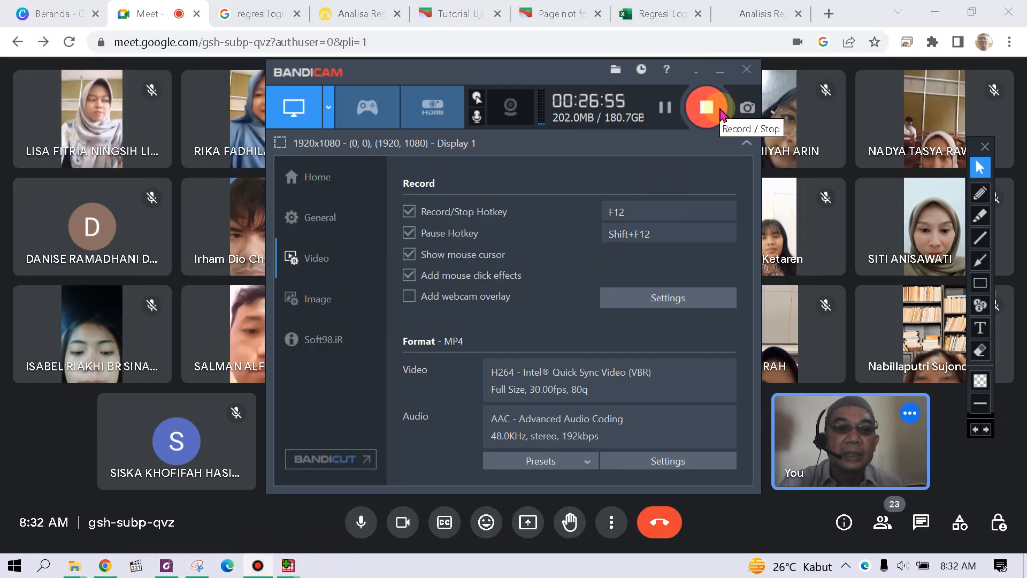